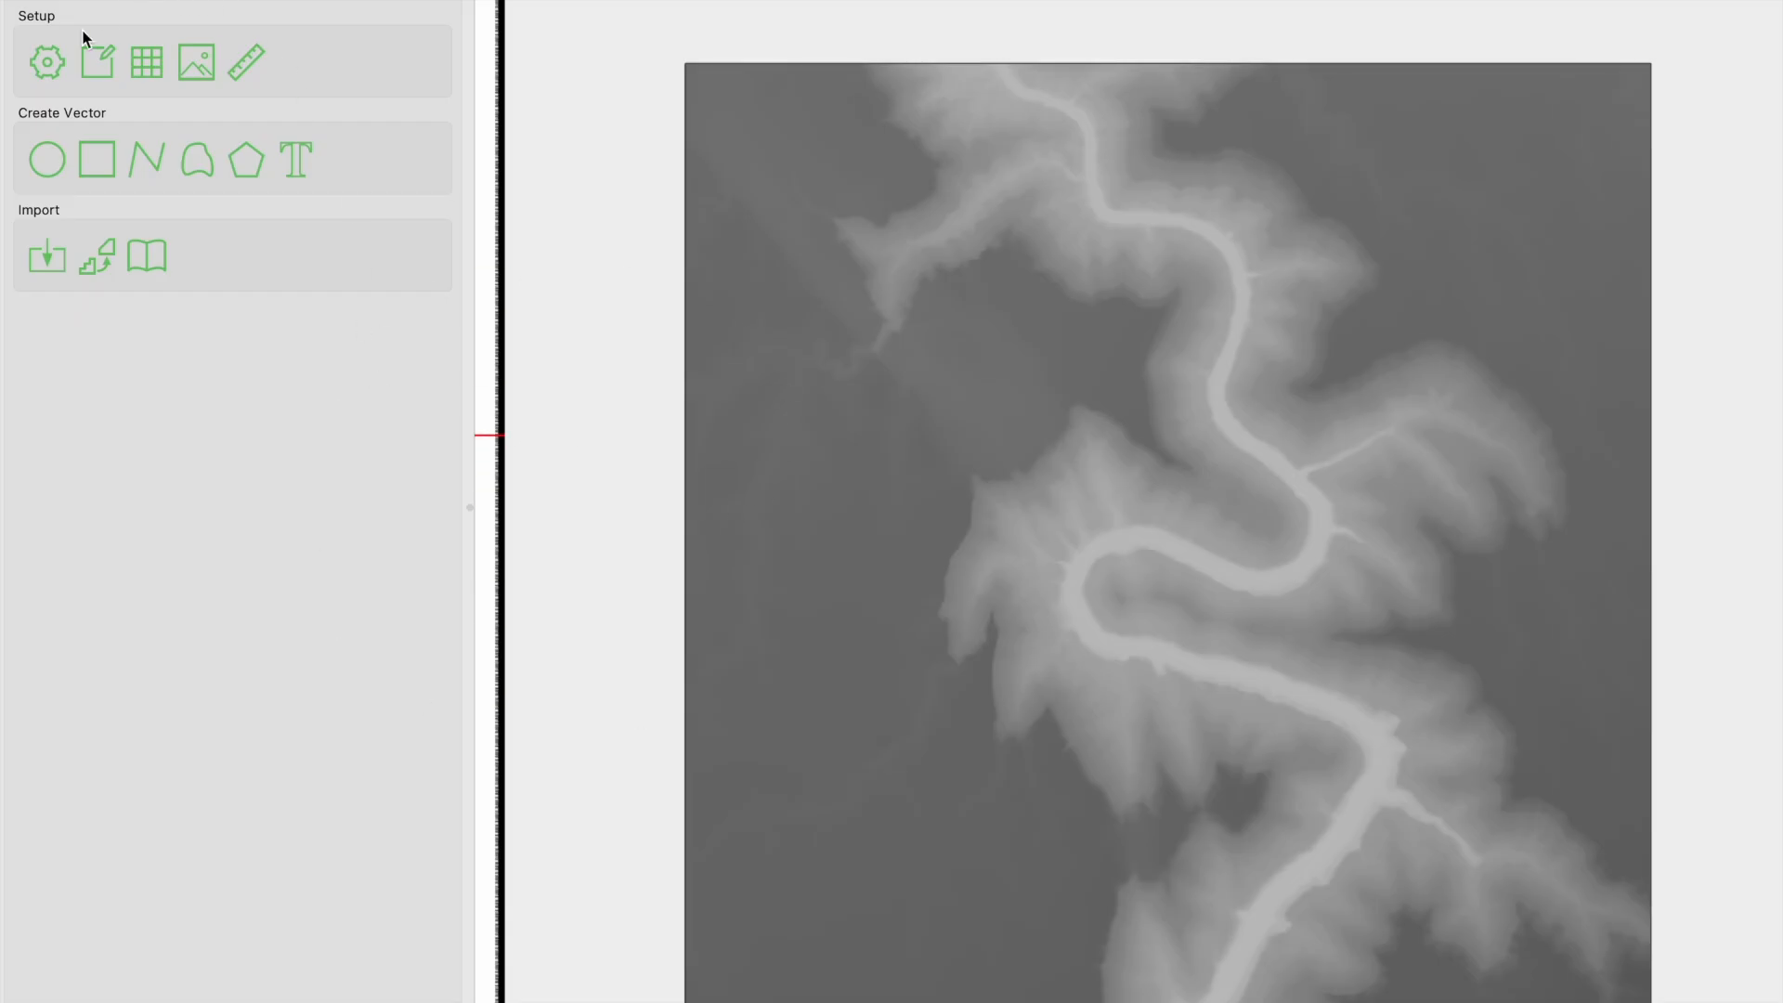
# - Review the stock width, height and thickness in the job setup, leaving the settings as they are
pyautogui.click(53, 61)
pyautogui.click(972, 186)
pyautogui.moveTo(972, 183); pyautogui.dragTo(899, 184)
pyautogui.click(970, 231)
pyautogui.moveTo(969, 231); pyautogui.dragTo(901, 228)
pyautogui.moveTo(974, 370); pyautogui.dragTo(910, 370)
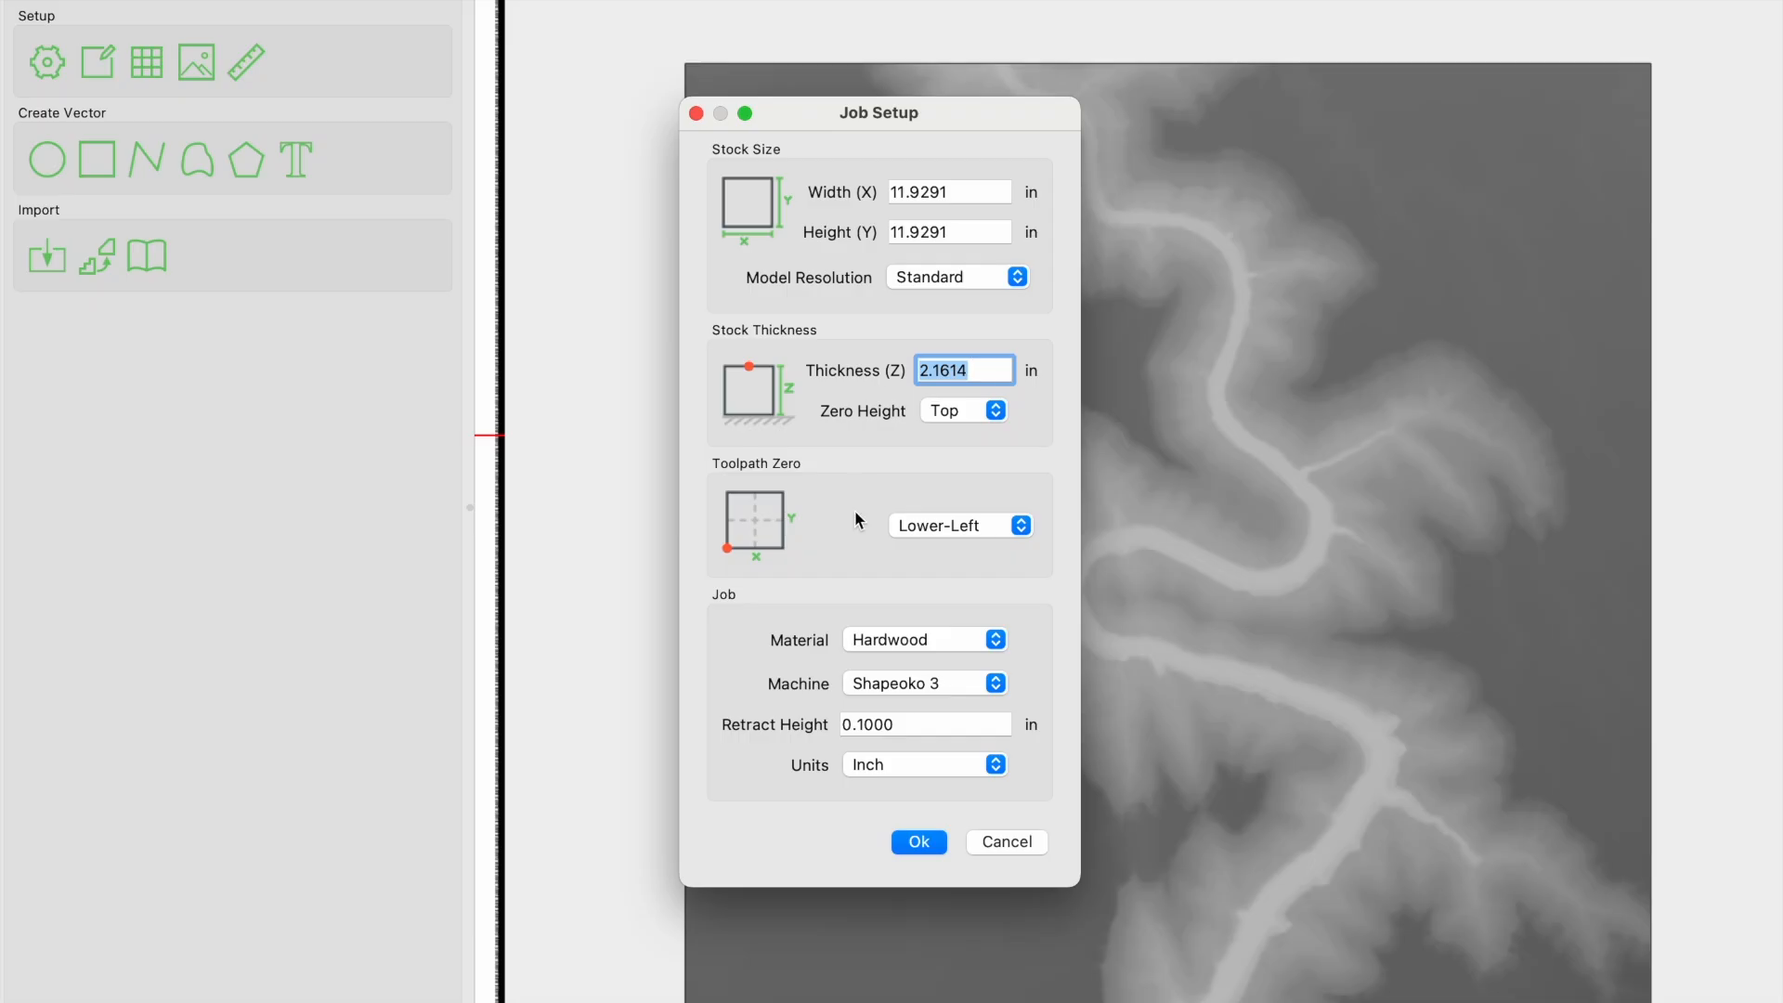
pyautogui.click(919, 842)
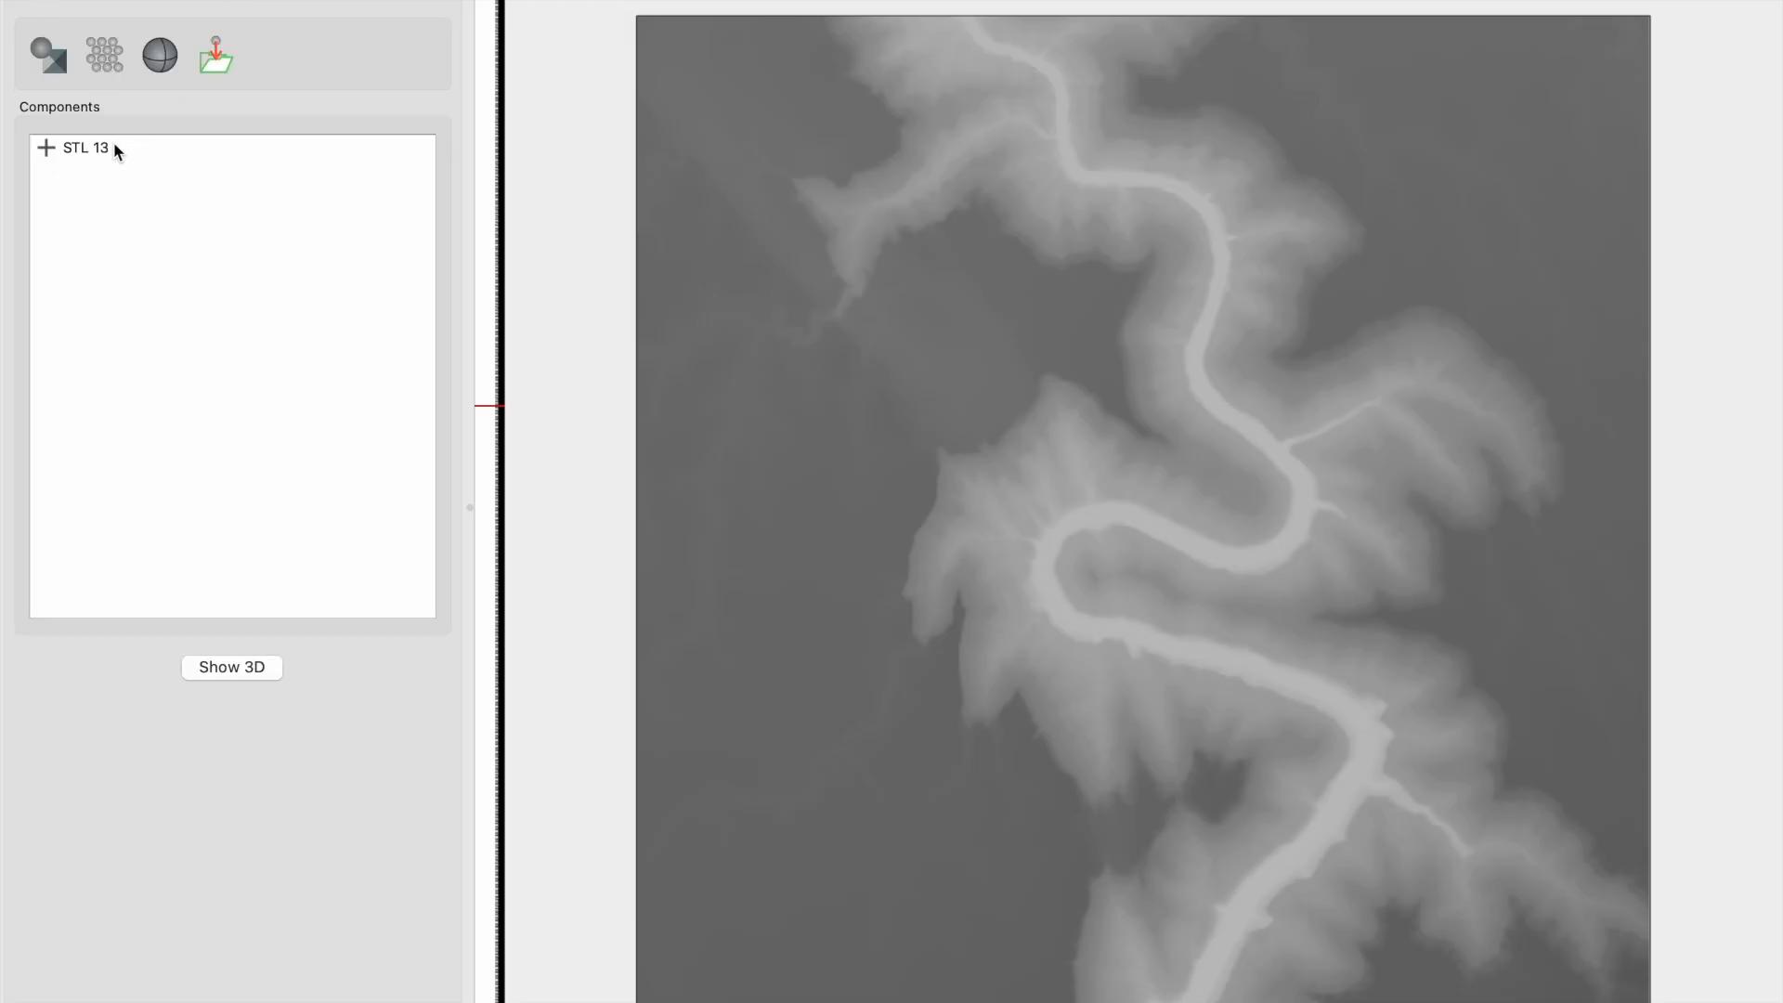
# - Delete the toolpath group Group 1 with its 3D rough and 3D finish toolpaths
pyautogui.click(301, 3)
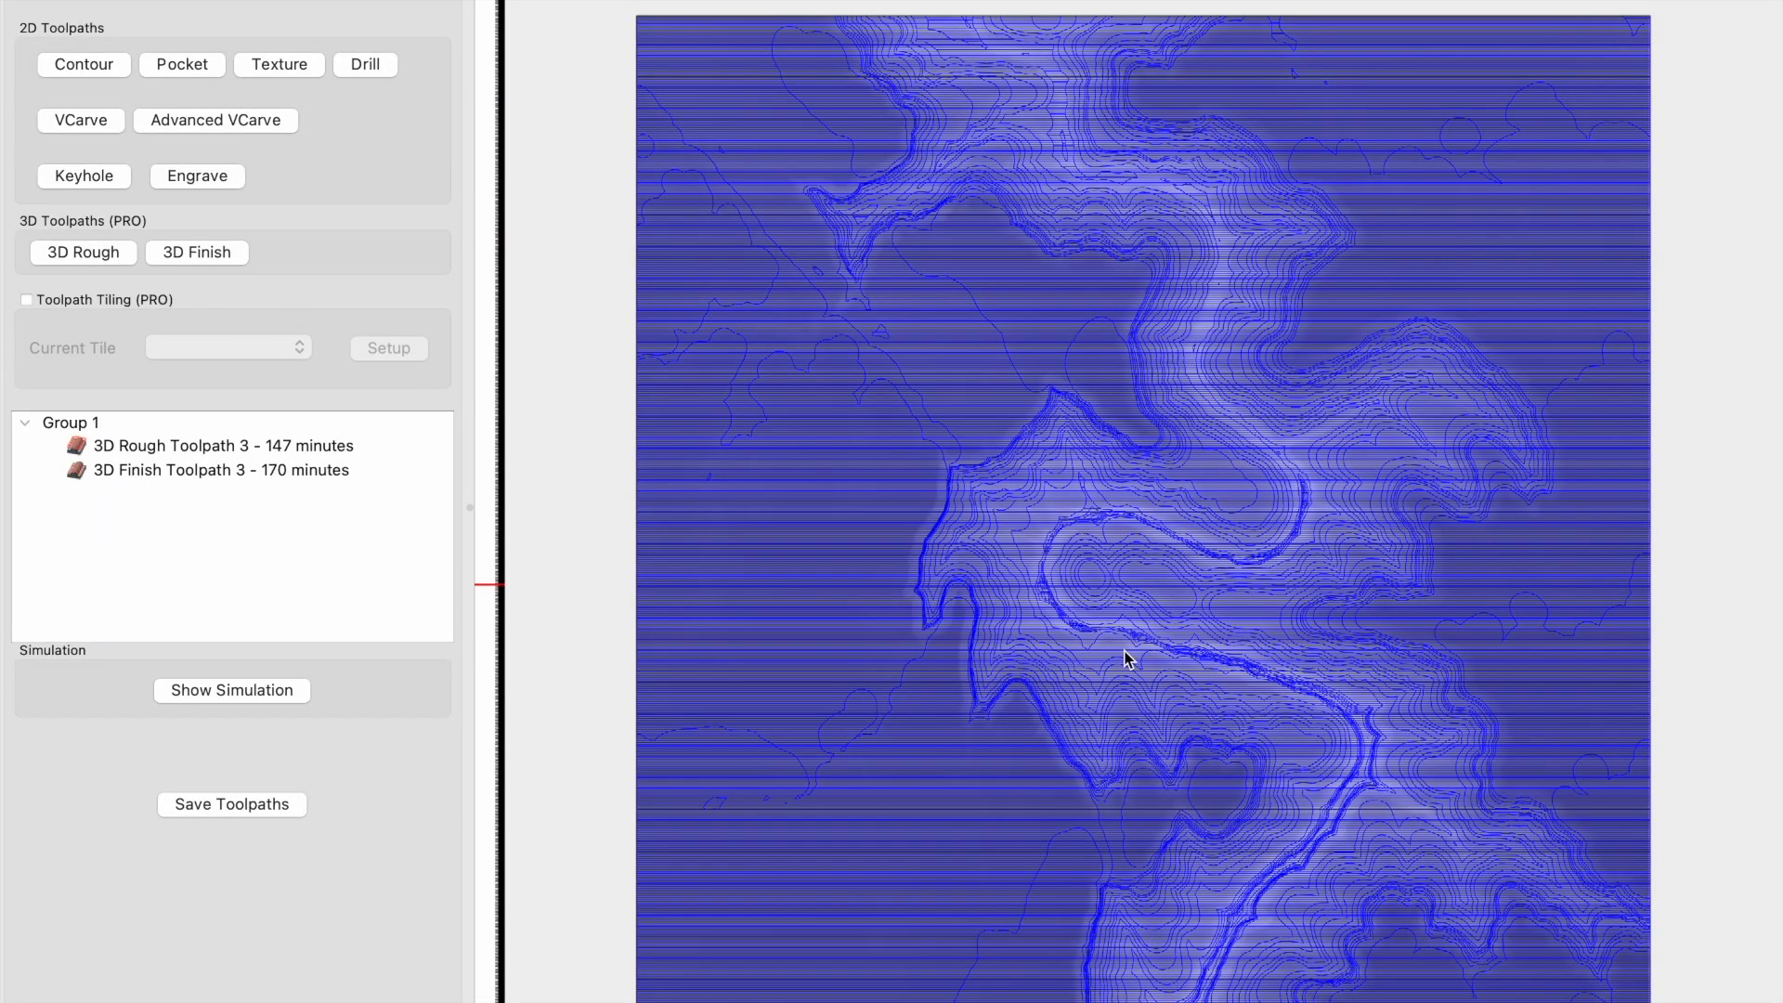
pyautogui.click(201, 423)
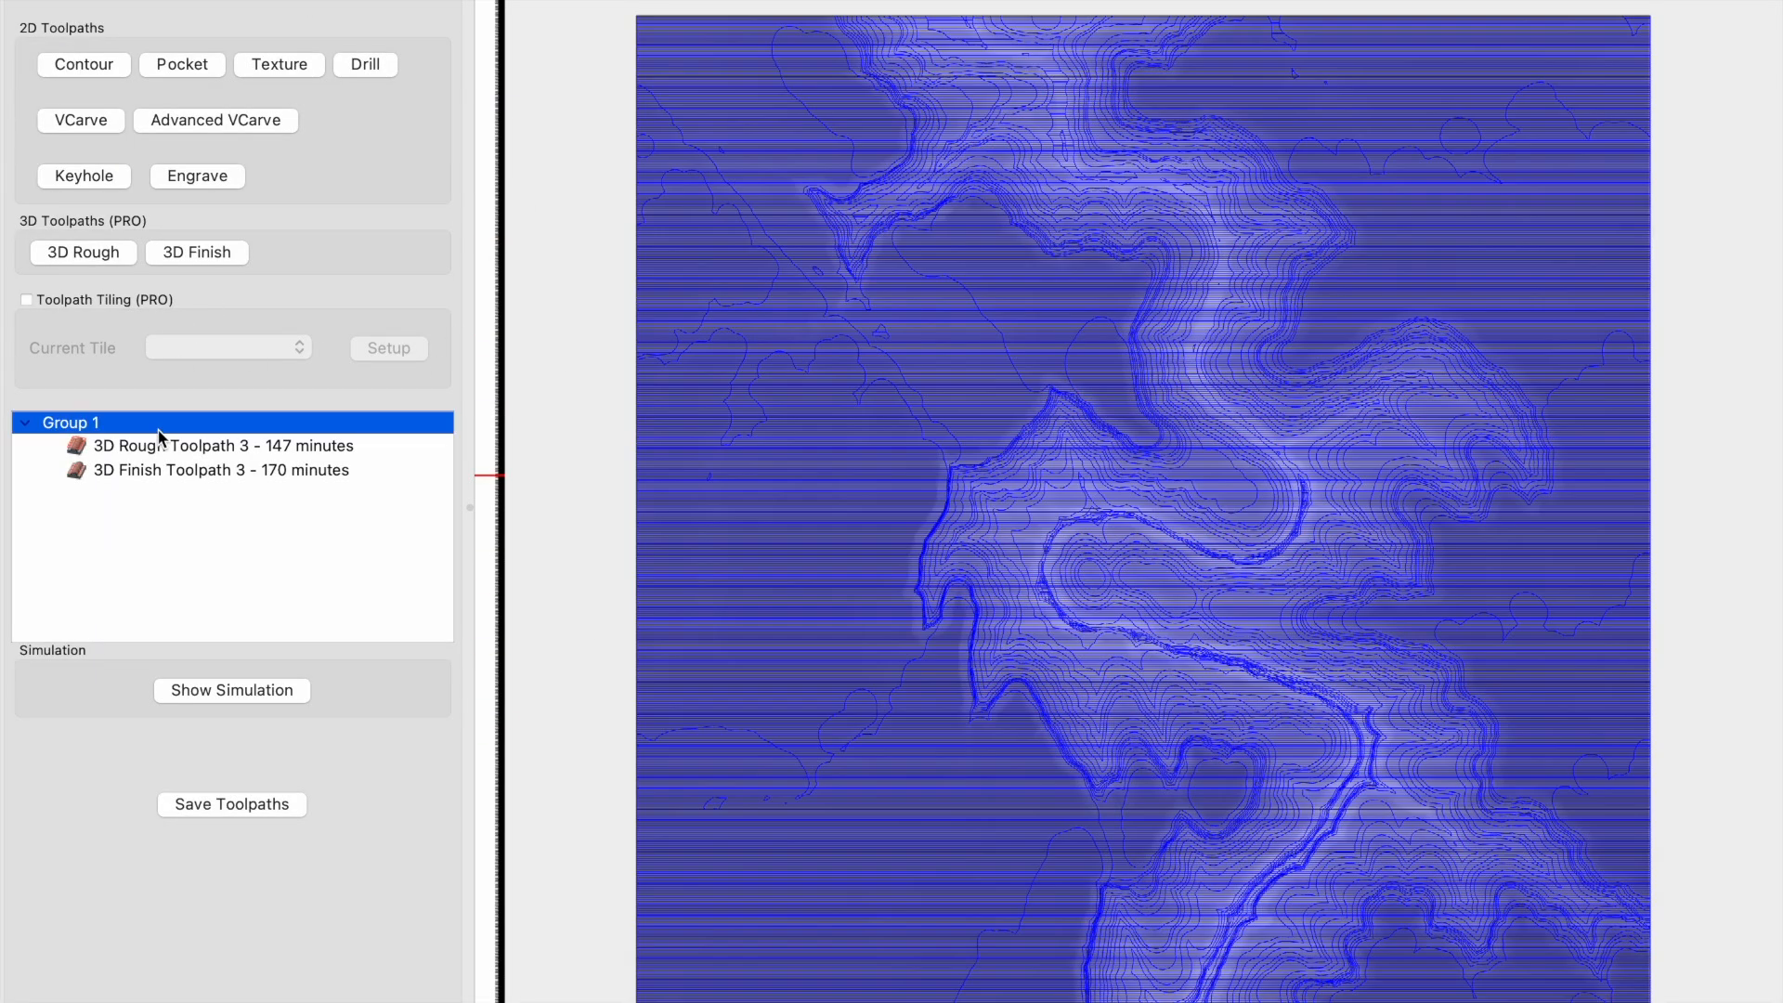
pyautogui.rightClick(200, 430)
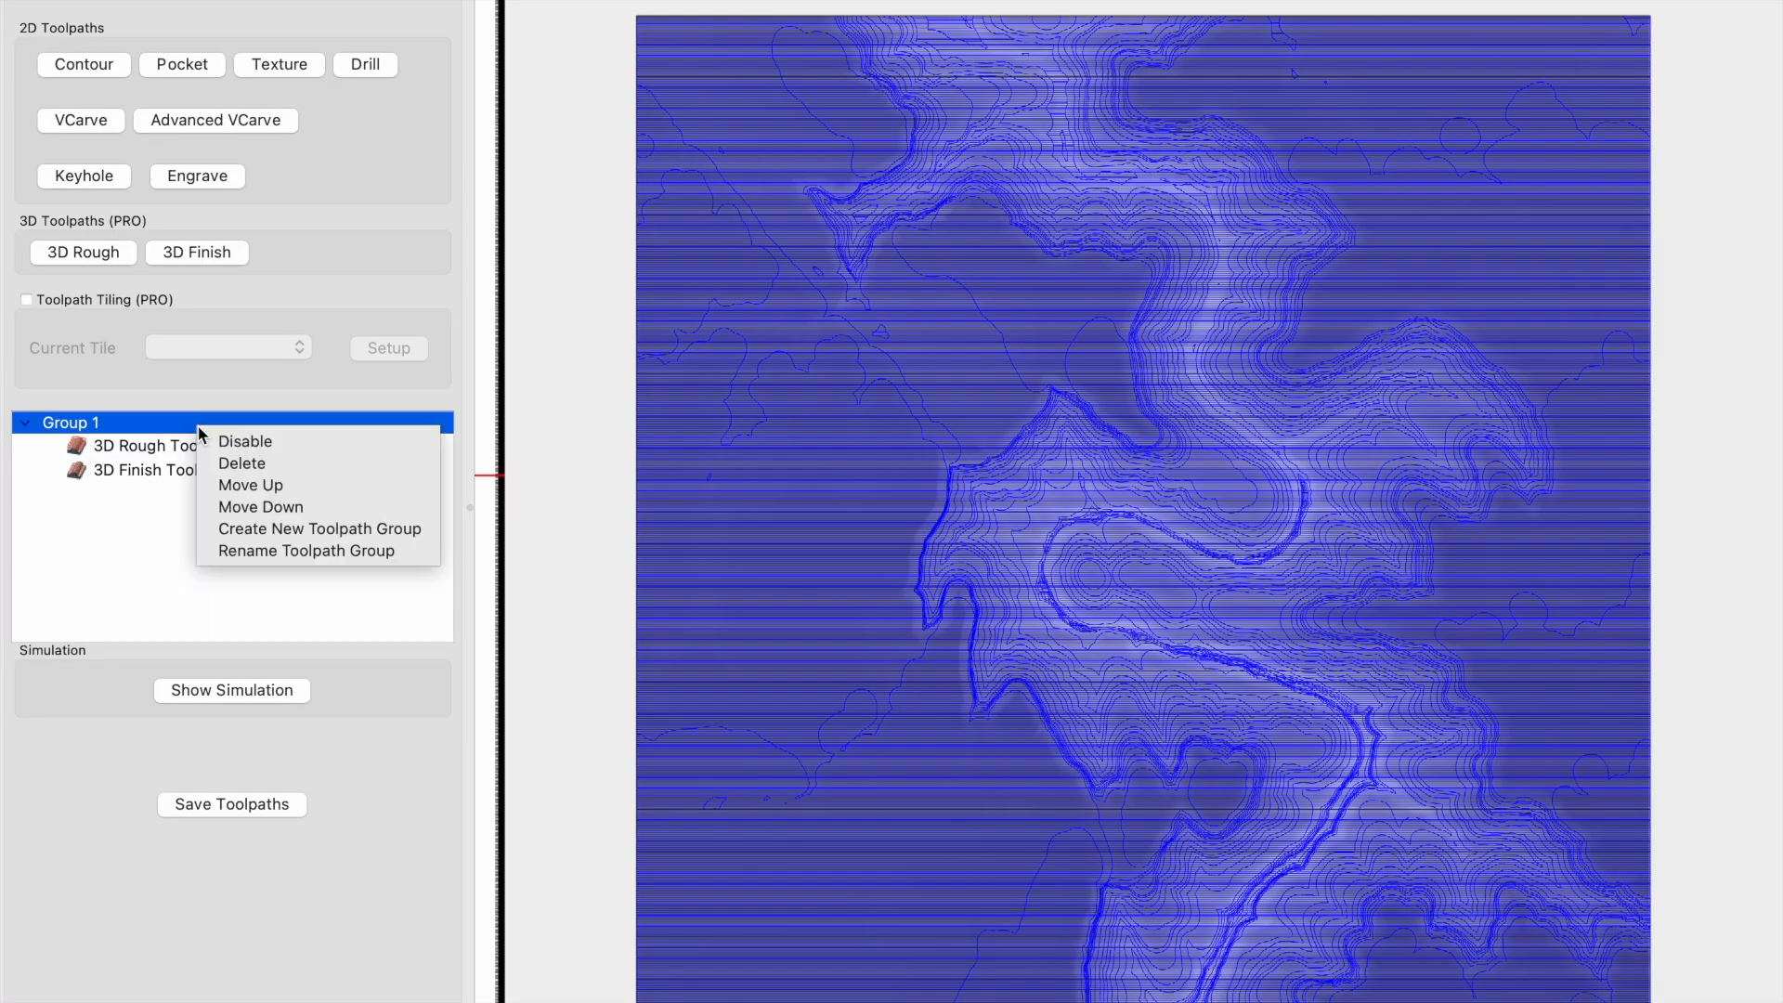
pyautogui.click(255, 462)
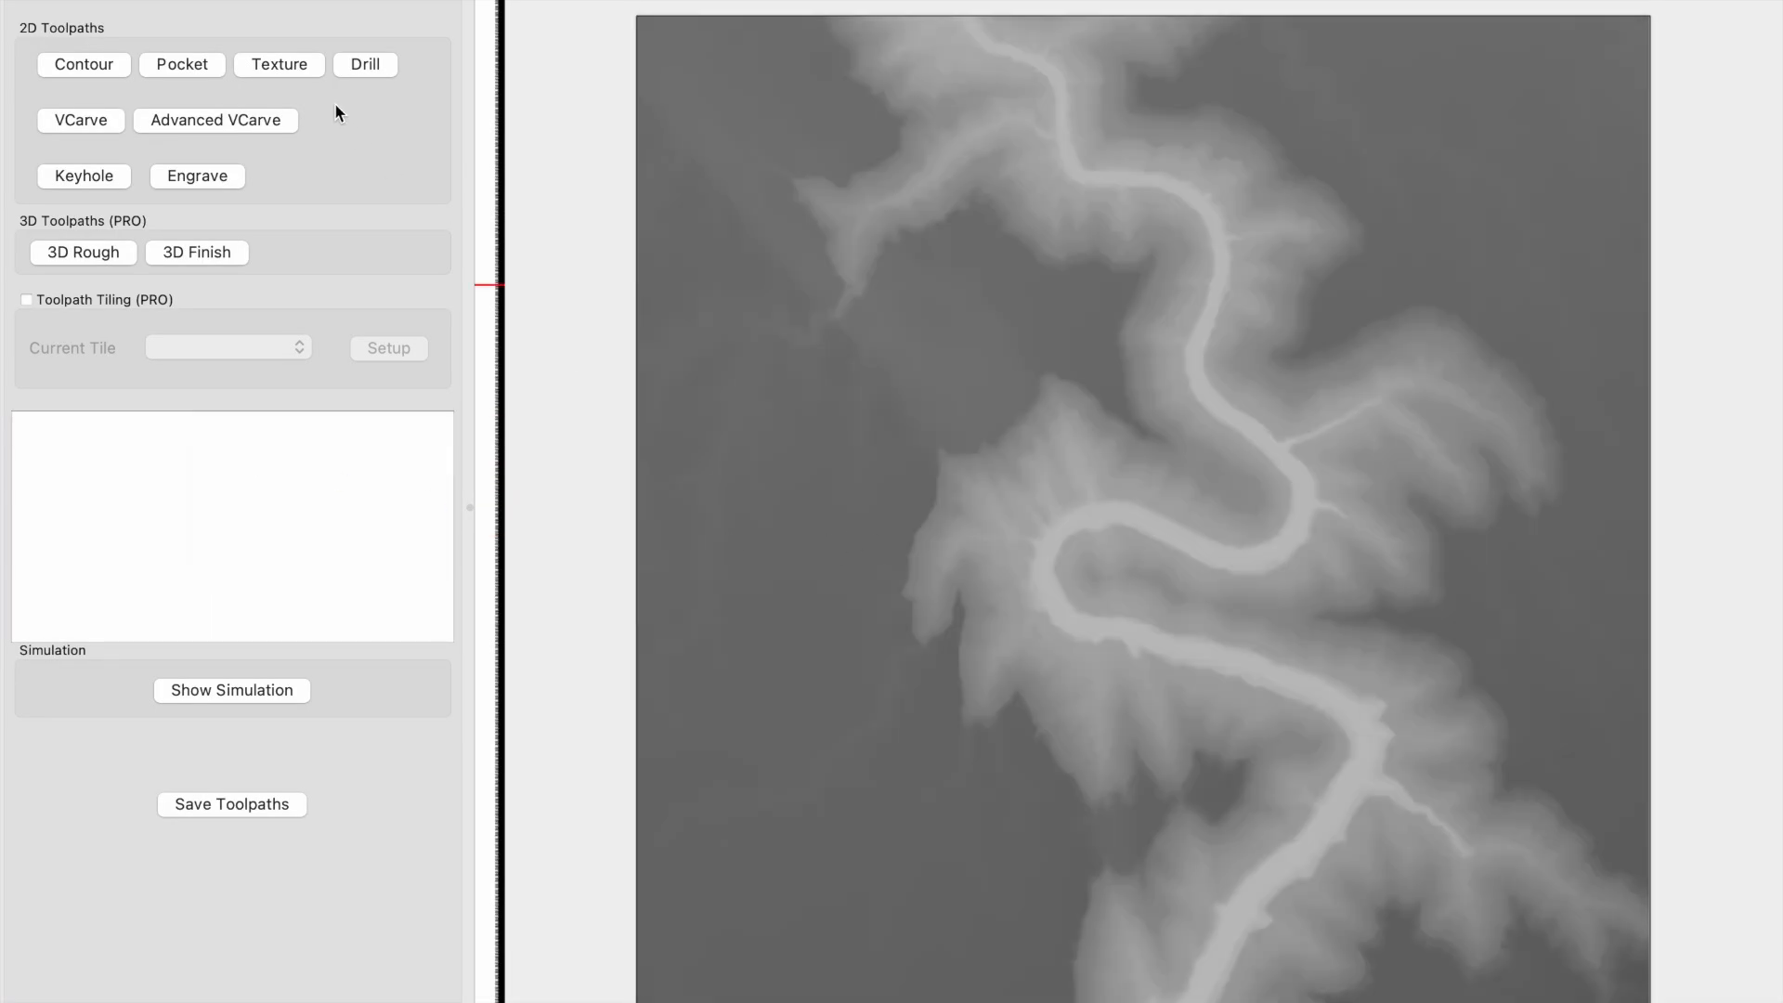
# - Delete the STL 13 component from the 3D model
pyautogui.click(247, 3)
pyautogui.click(204, 144)
pyautogui.rightClick(202, 144)
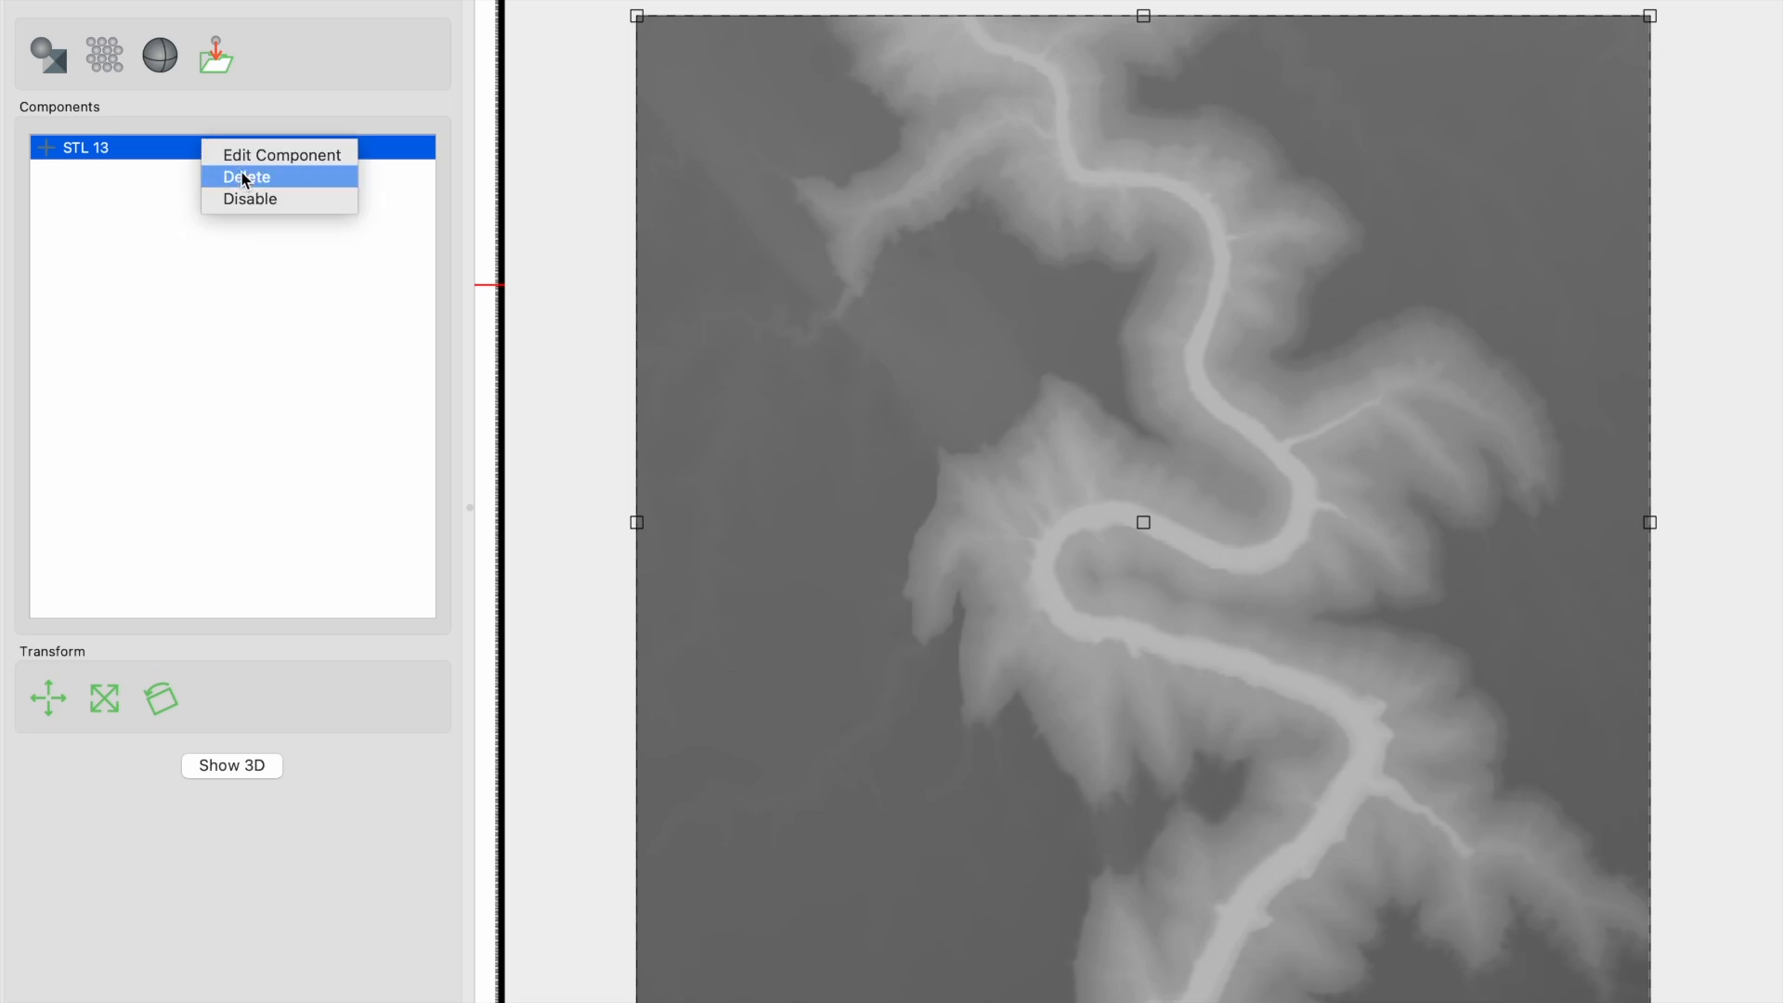
pyautogui.click(246, 177)
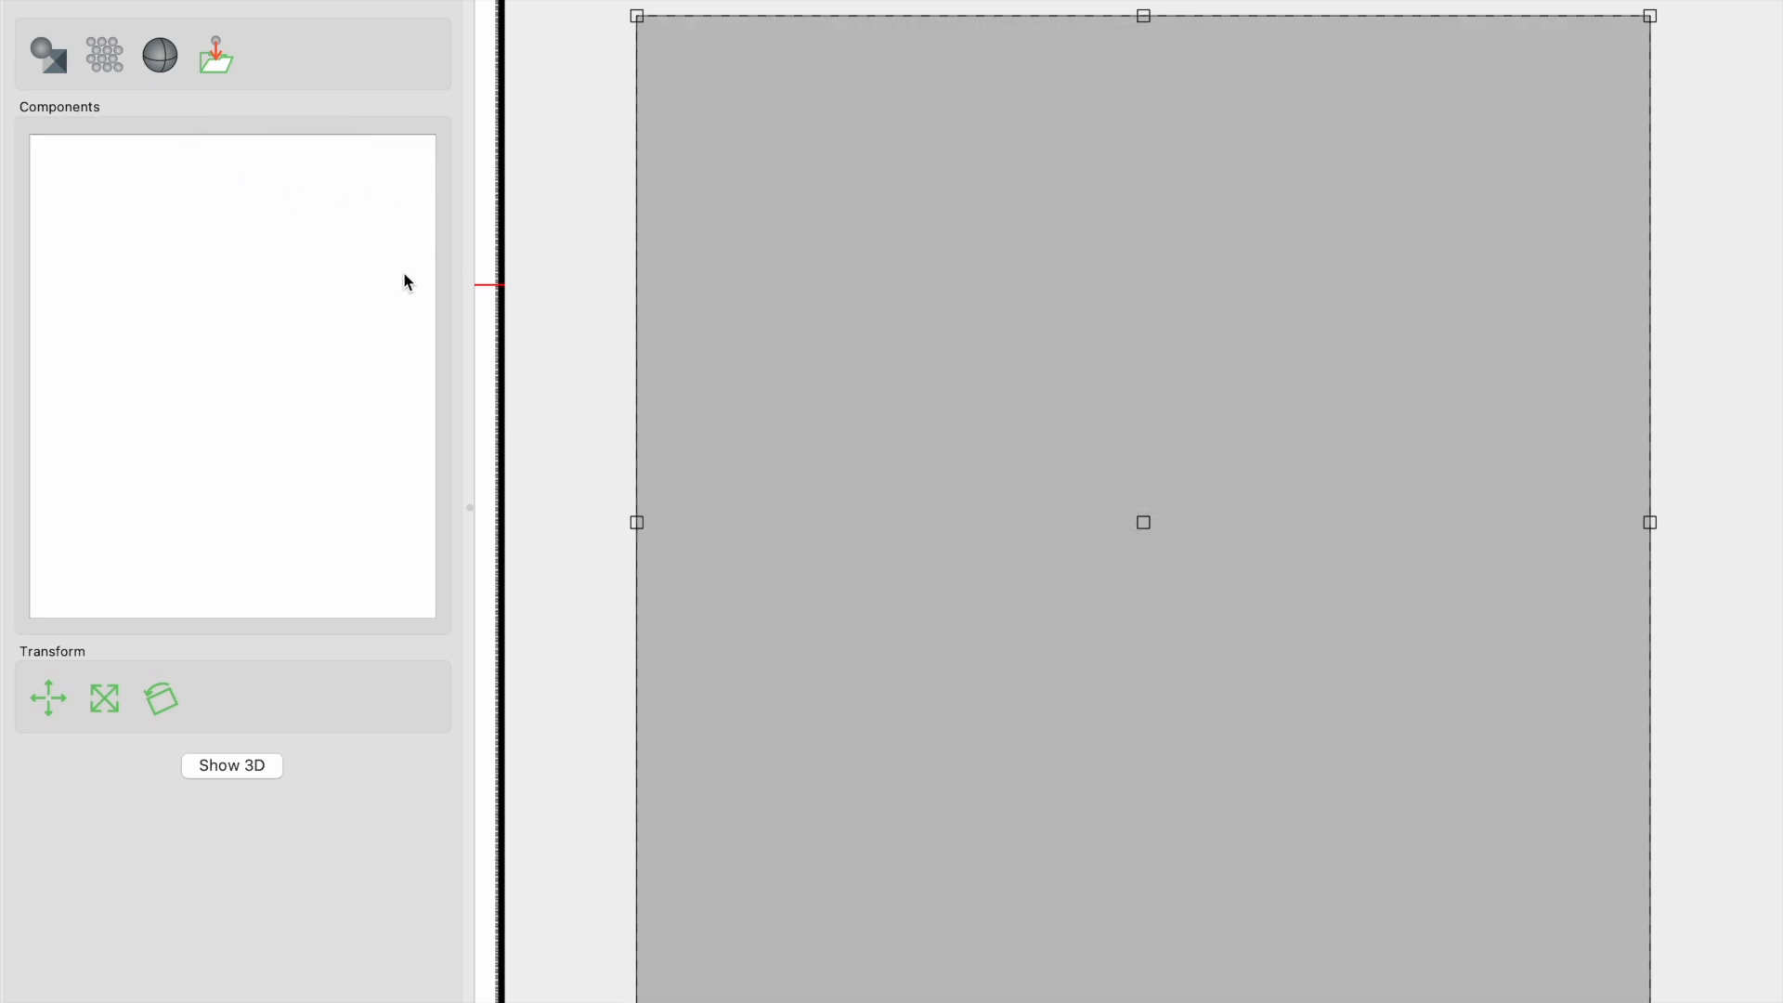
# - Switch to TopoMiller in the browser and select a square region about 12.3 km wide around the river bends north of Nankoweap Granaries
pyautogui.press('super+Tab')
pyautogui.press('super+Tab')
pyautogui.press('super+Tab')
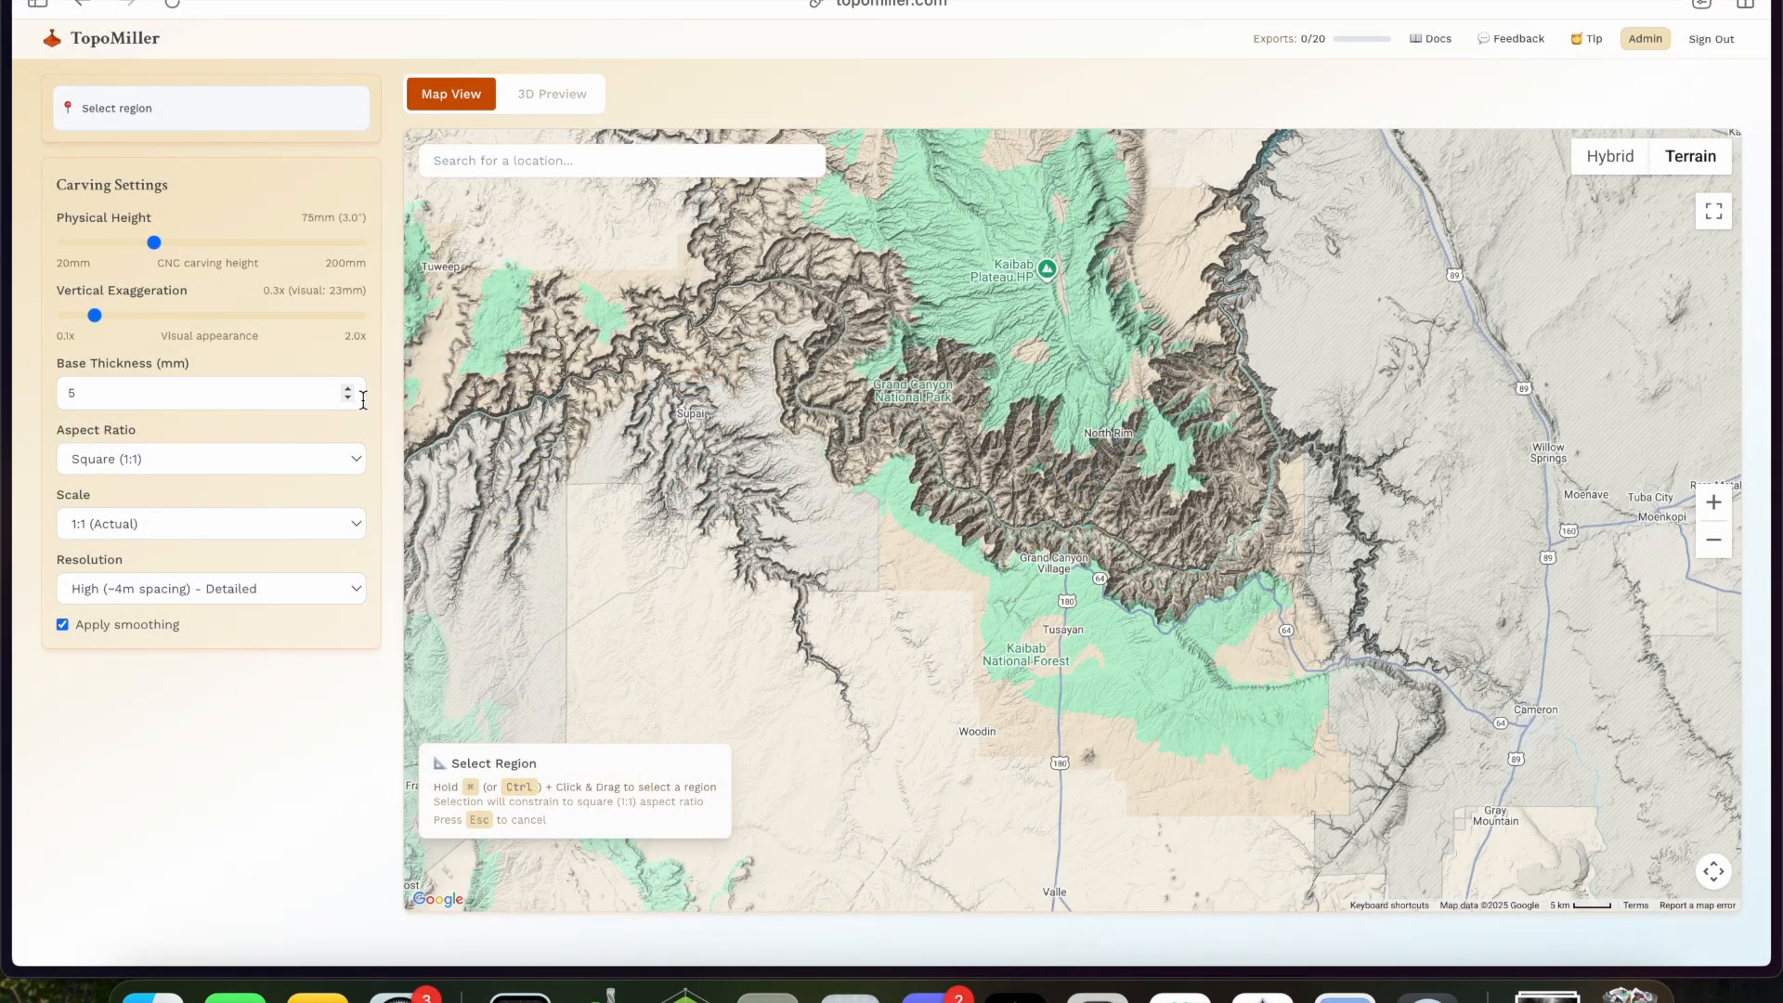
pyautogui.moveTo(1212, 303); pyautogui.dragTo(1068, 464)
pyautogui.scroll(5, 1068, 464)
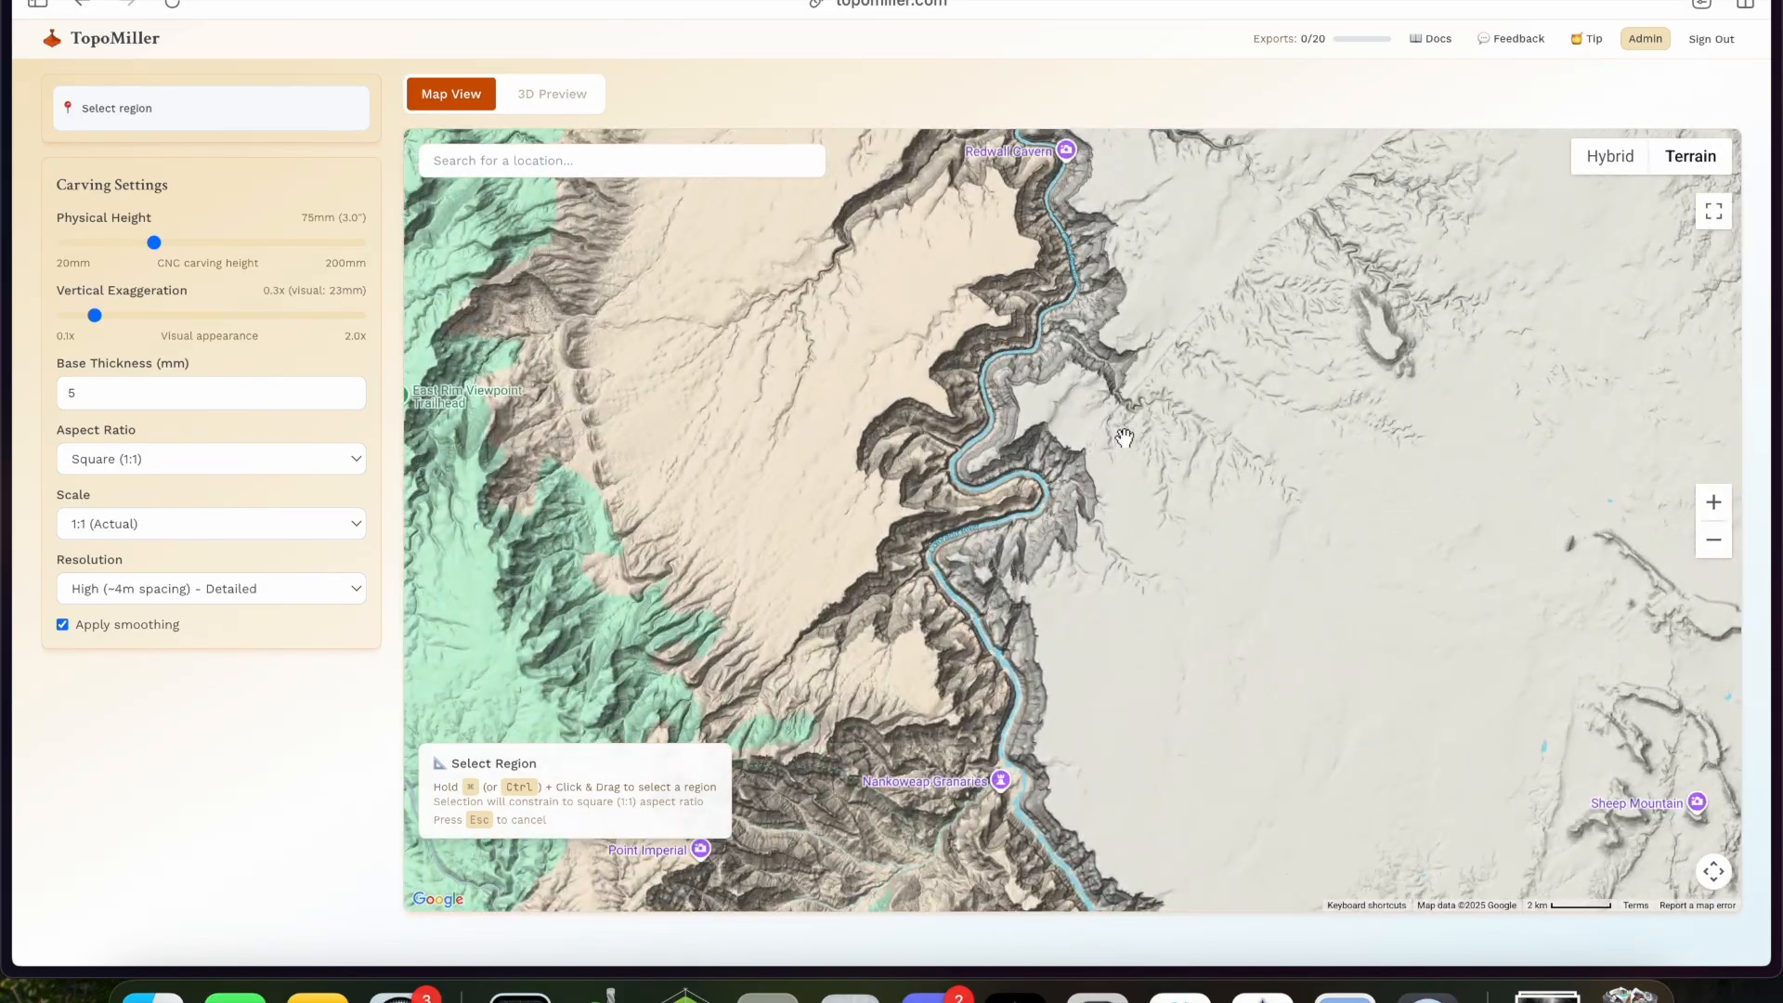
pyautogui.moveTo(1181, 429); pyautogui.dragTo(1140, 522)
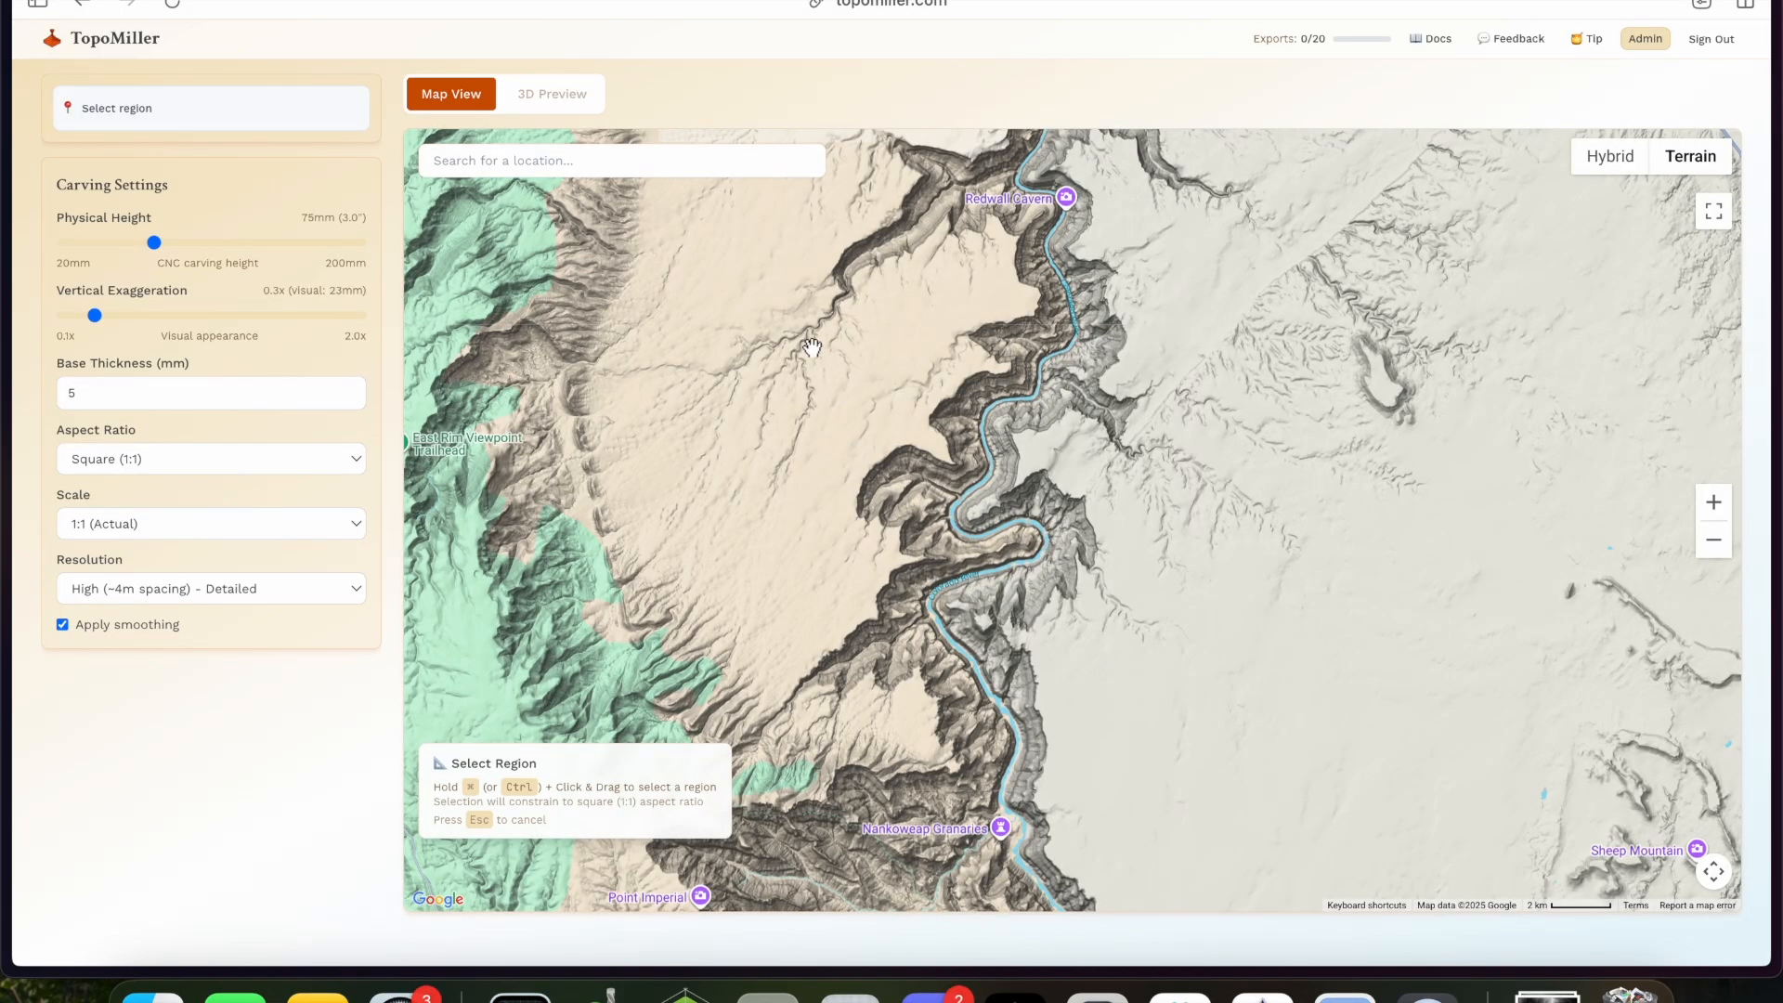
pyautogui.keyDown('super'); pyautogui.moveTo(809, 345); pyautogui.dragTo(1147, 735); pyautogui.keyUp('super')
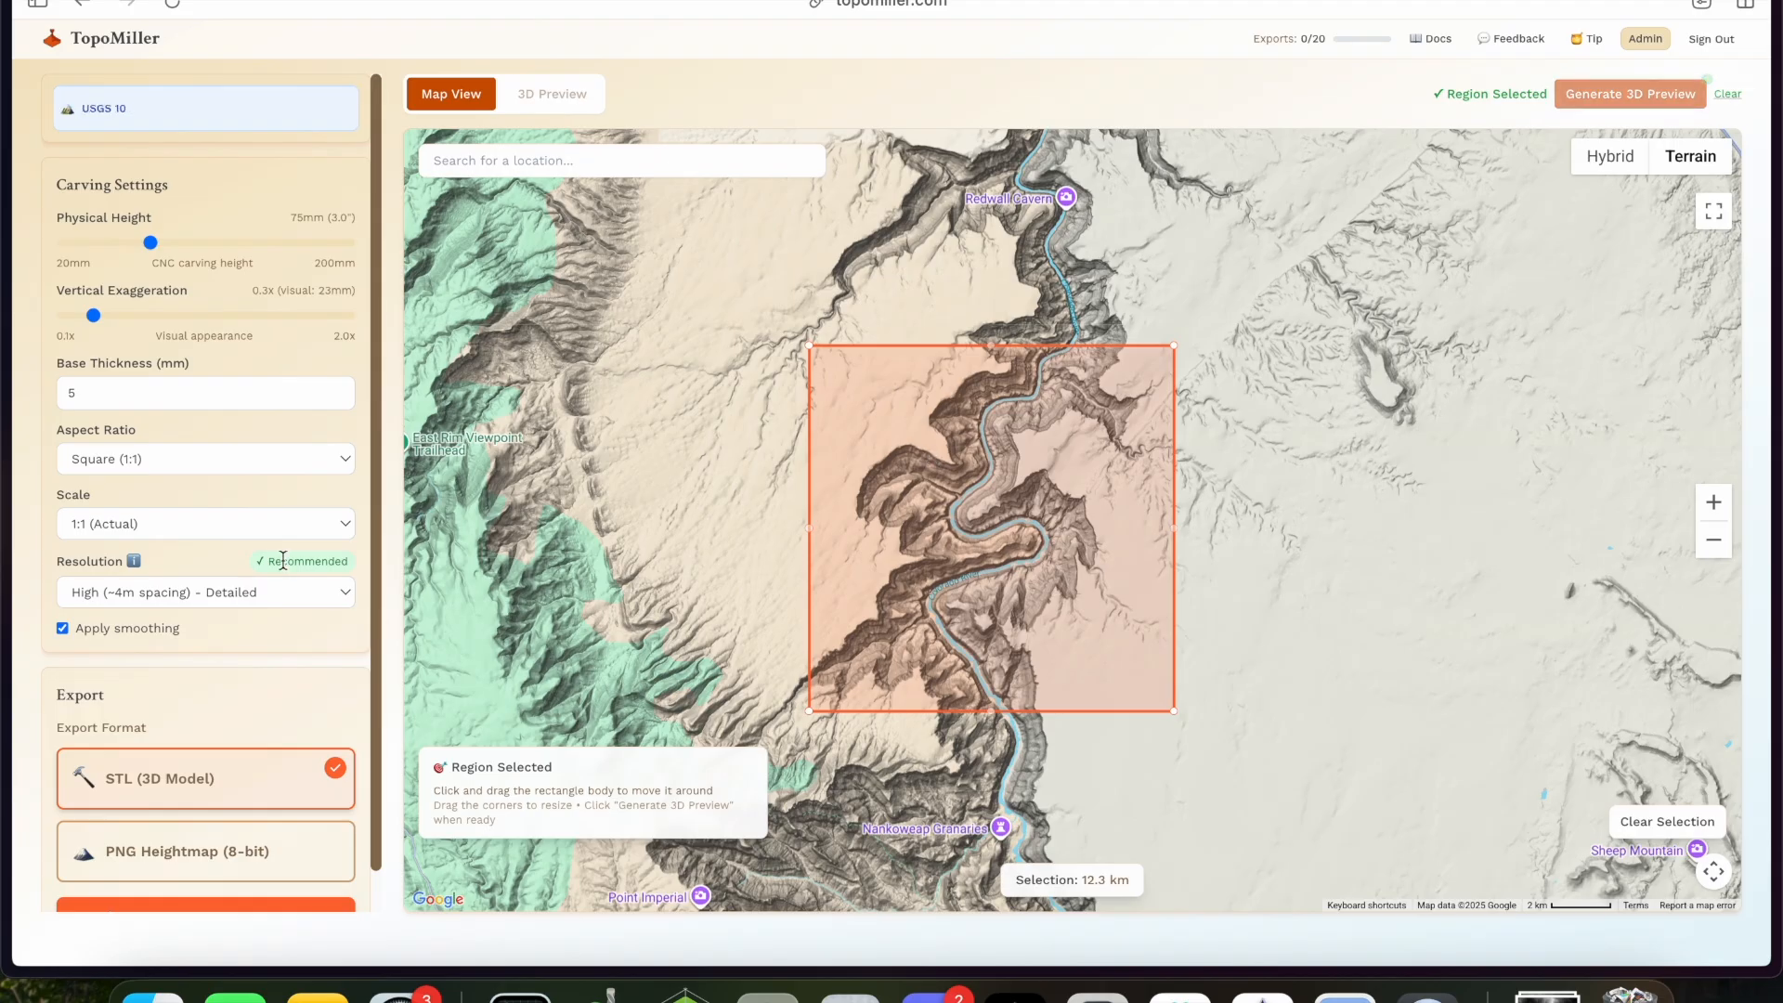
# - Generate the 3D preview of the selected region and inspect the canyon terrain from several angles
pyautogui.scroll(-1, 282, 564)
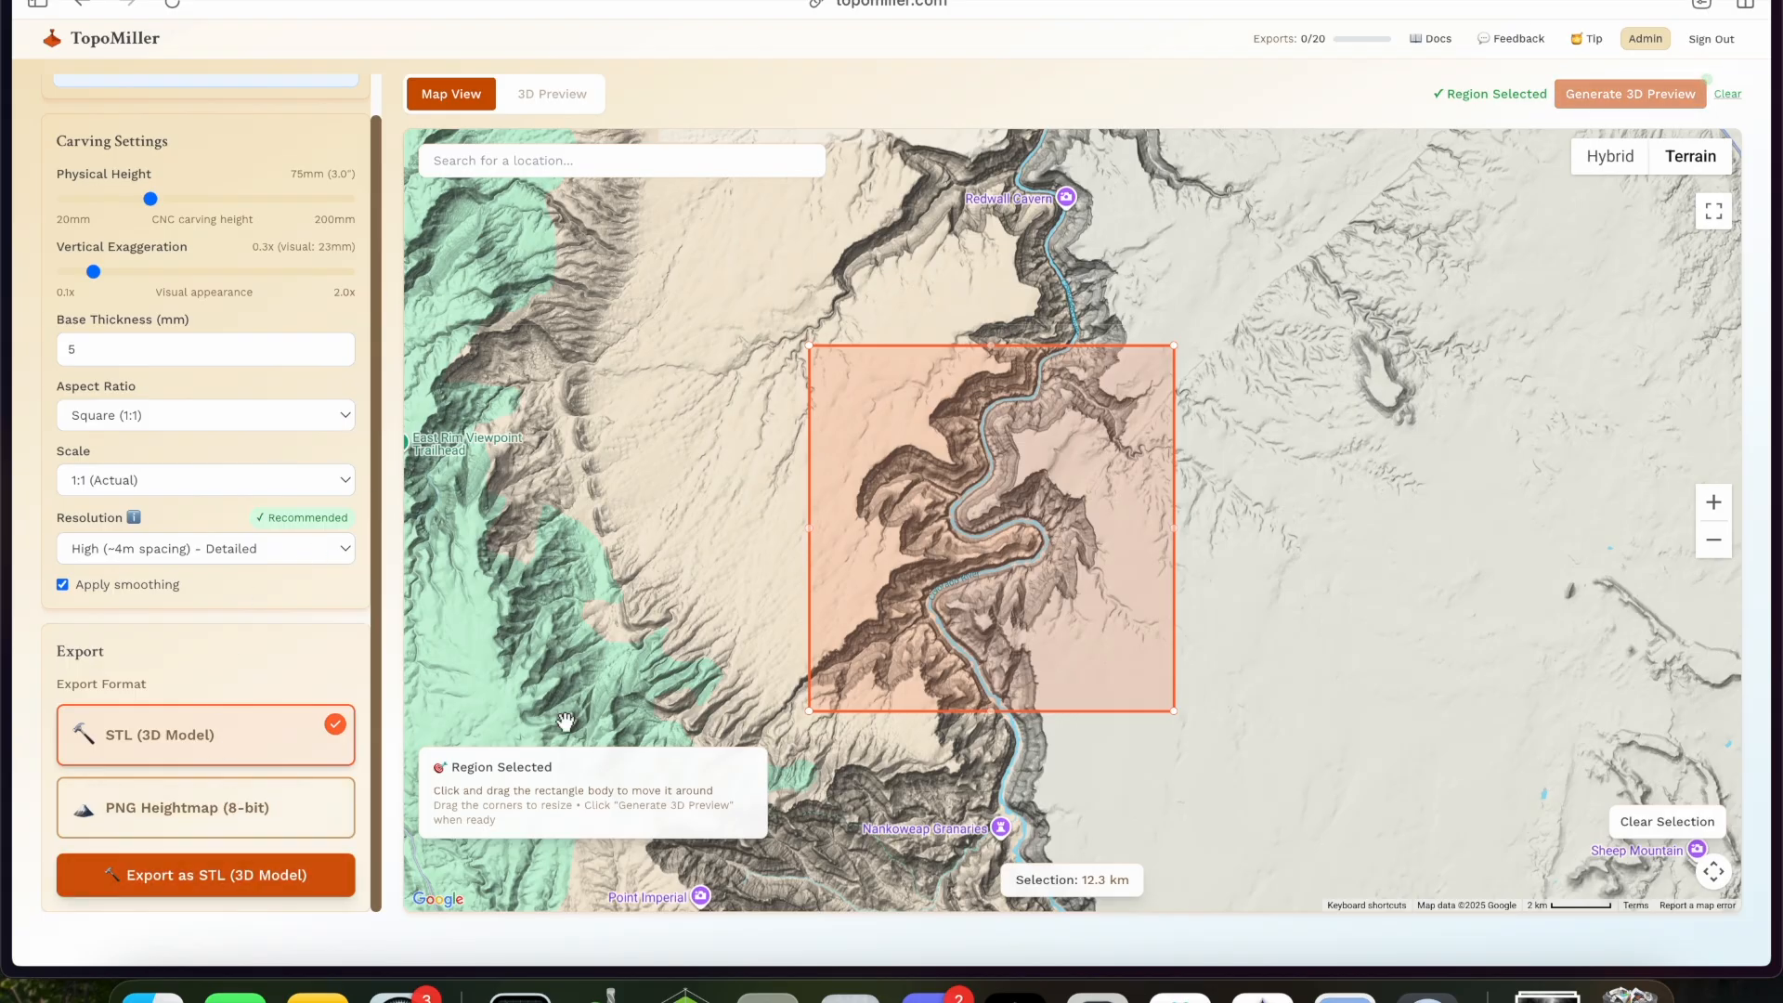
pyautogui.click(1606, 97)
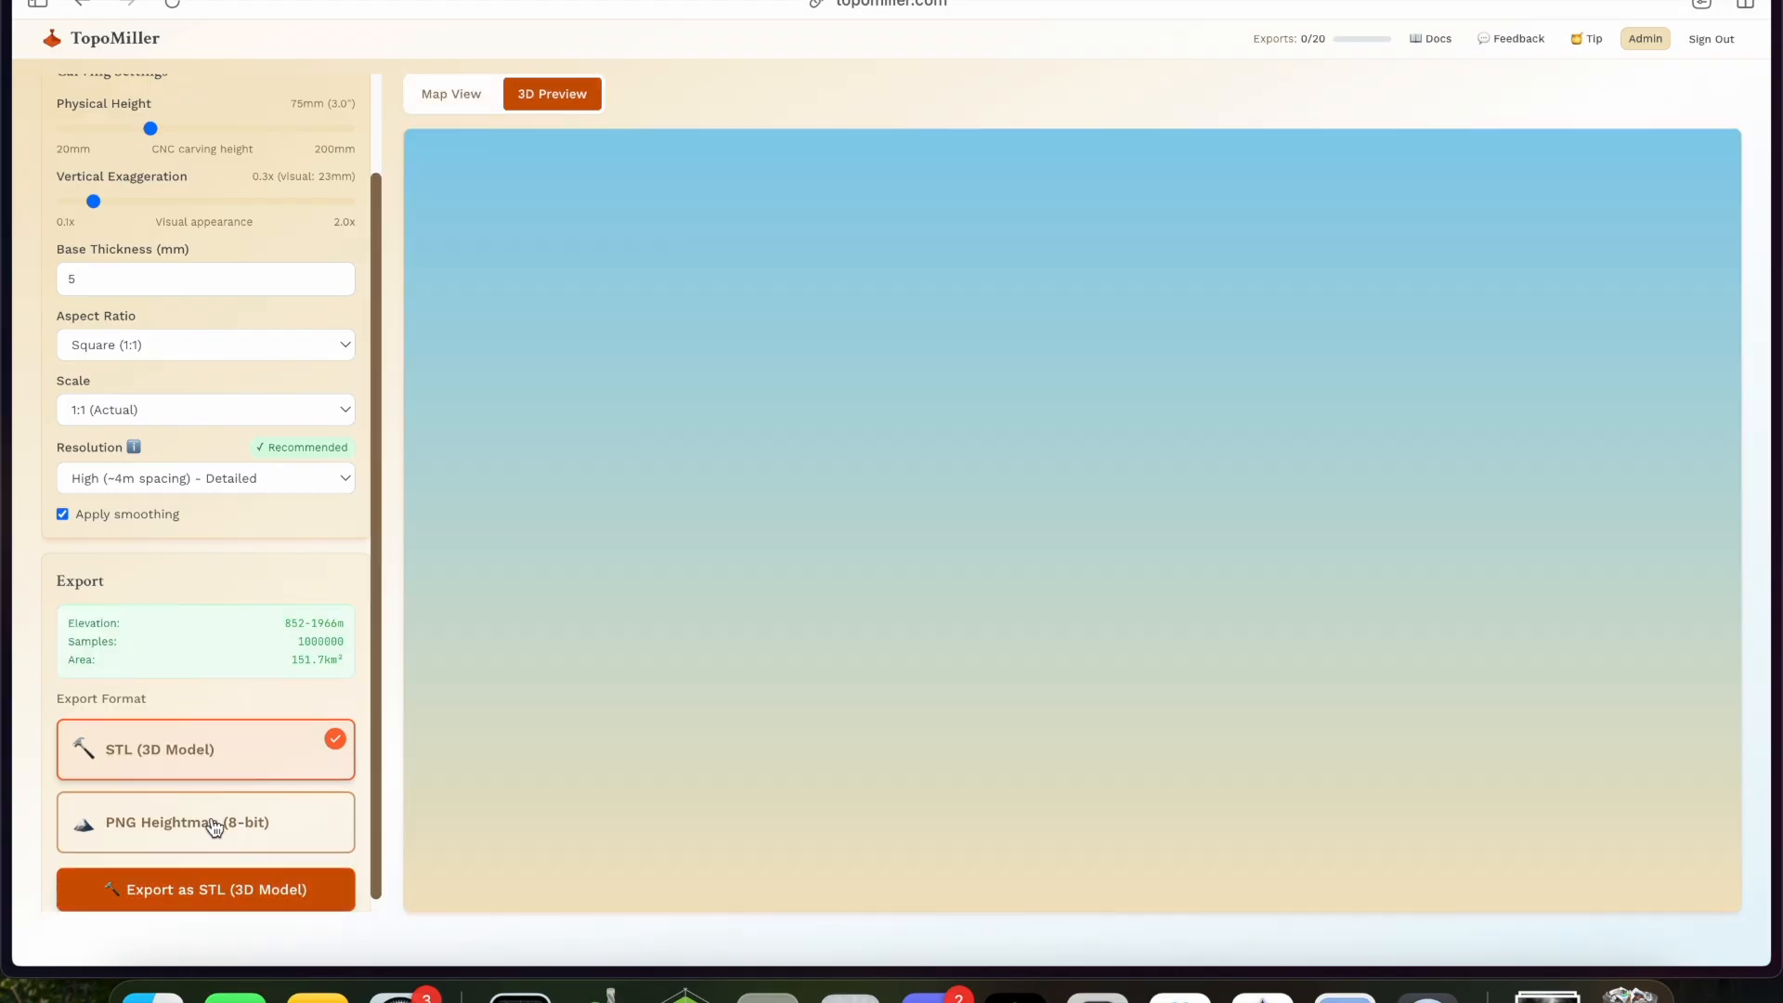
pyautogui.moveTo(988, 553); pyautogui.dragTo(949, 501)
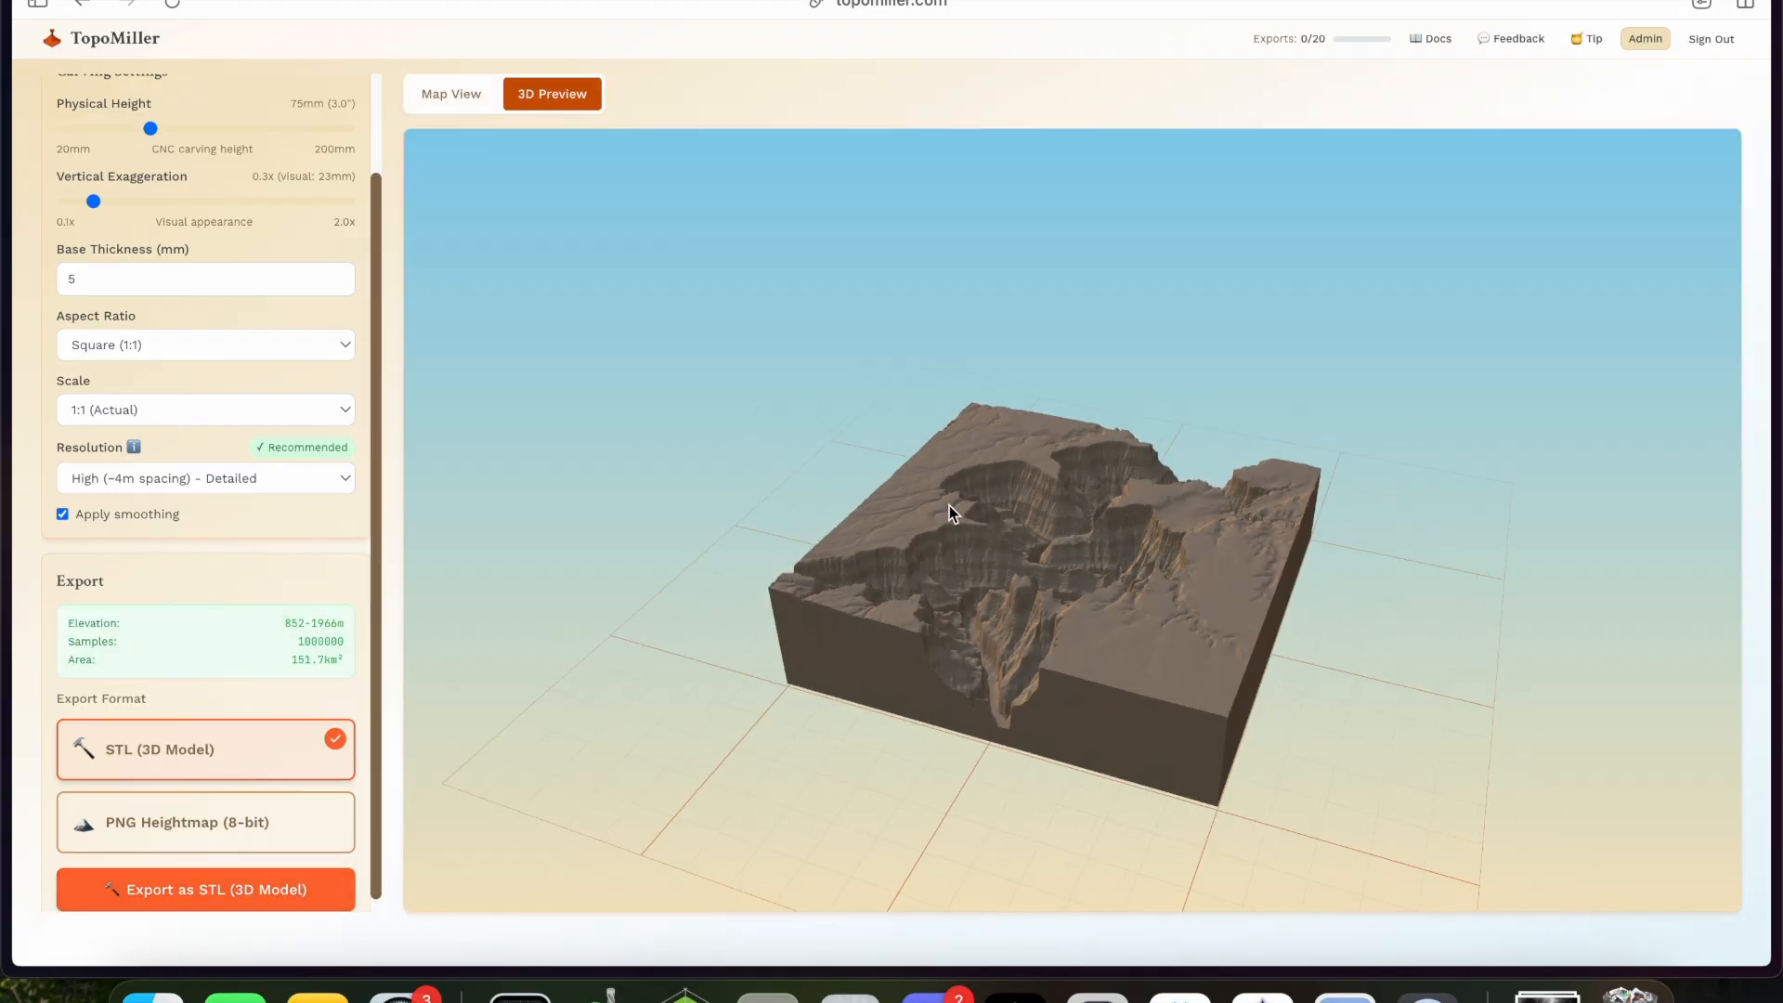
pyautogui.scroll(10, 973, 626)
pyautogui.moveTo(973, 626); pyautogui.dragTo(1029, 733)
pyautogui.scroll(-10, 1028, 732)
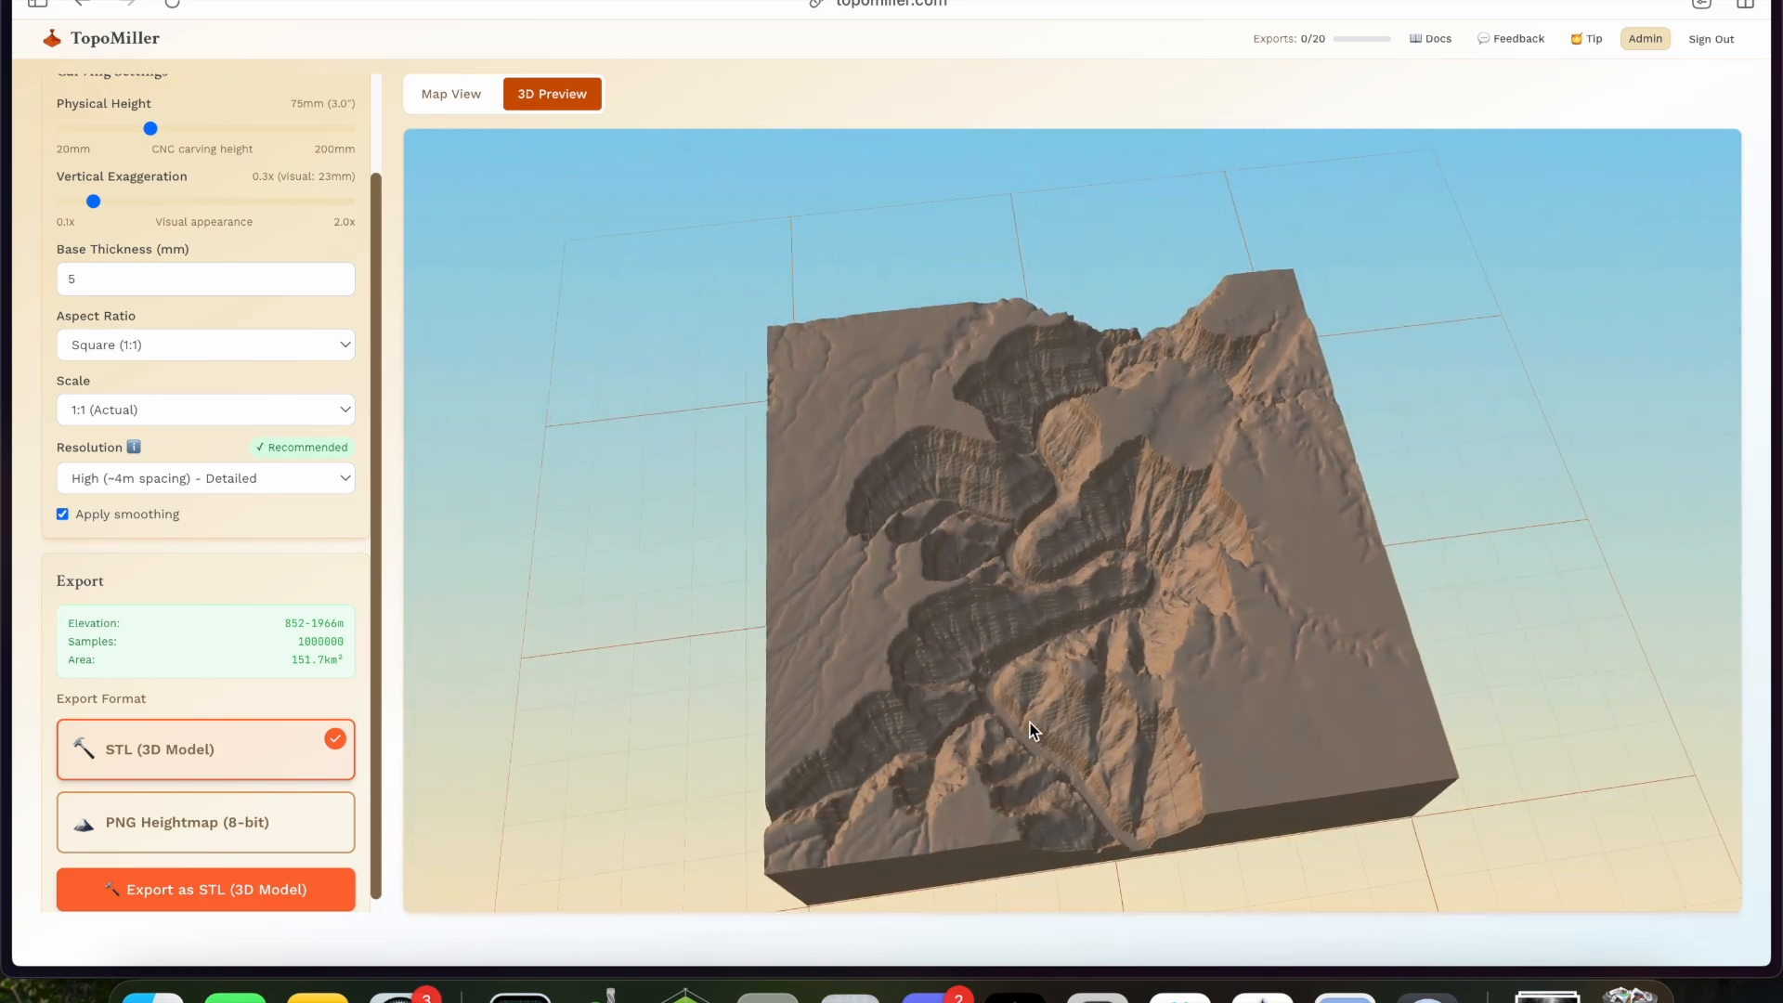
# - Export the selected terrain as an STL 3D model
pyautogui.scroll(-1, 290, 744)
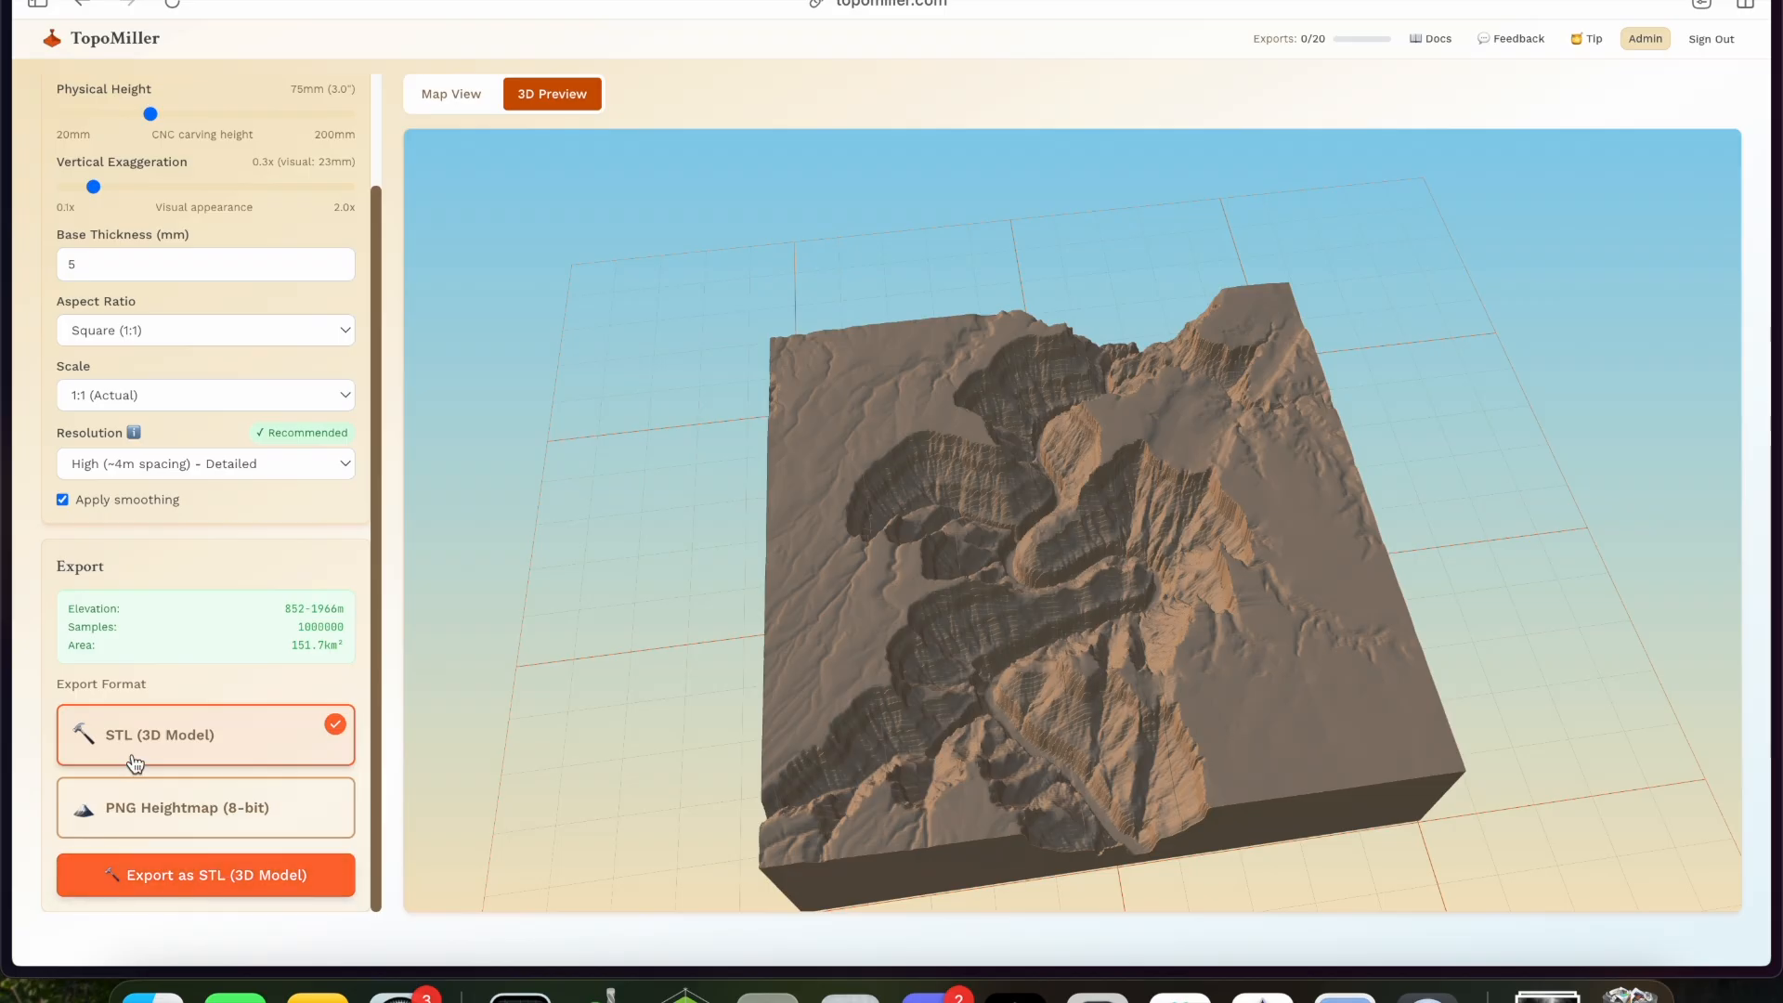
pyautogui.click(131, 884)
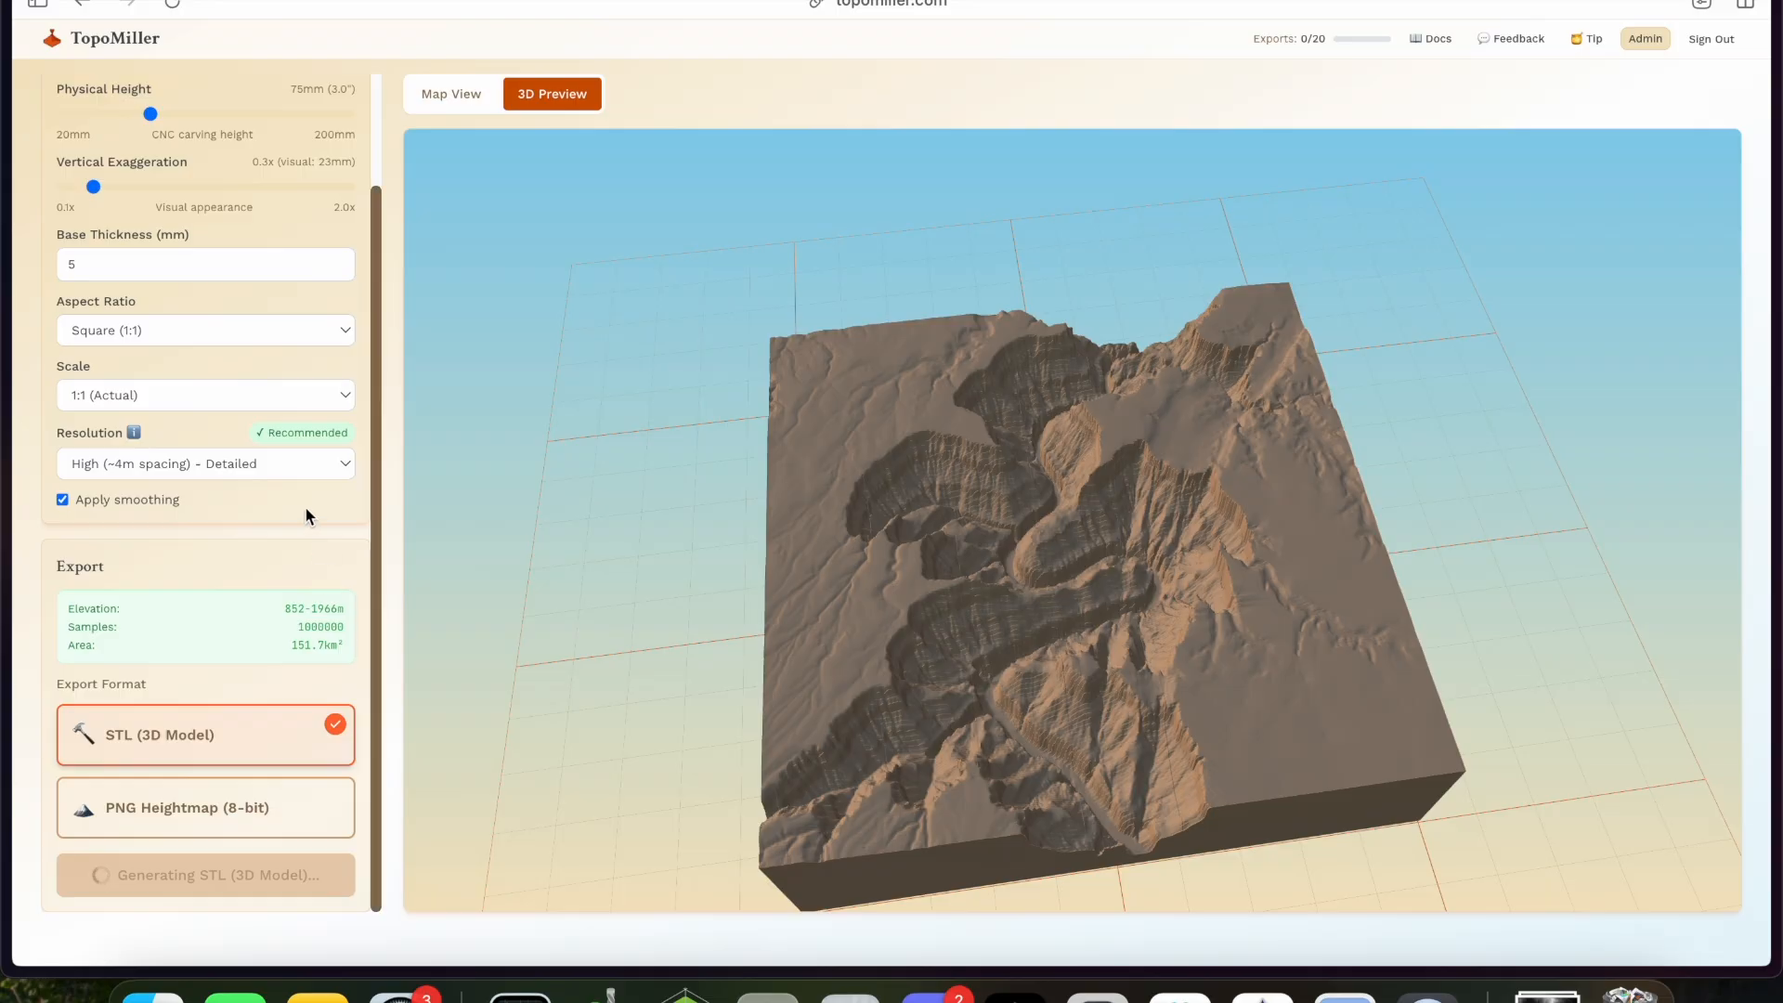
pyautogui.scroll(4, 305, 509)
pyautogui.scroll(-4, 304, 509)
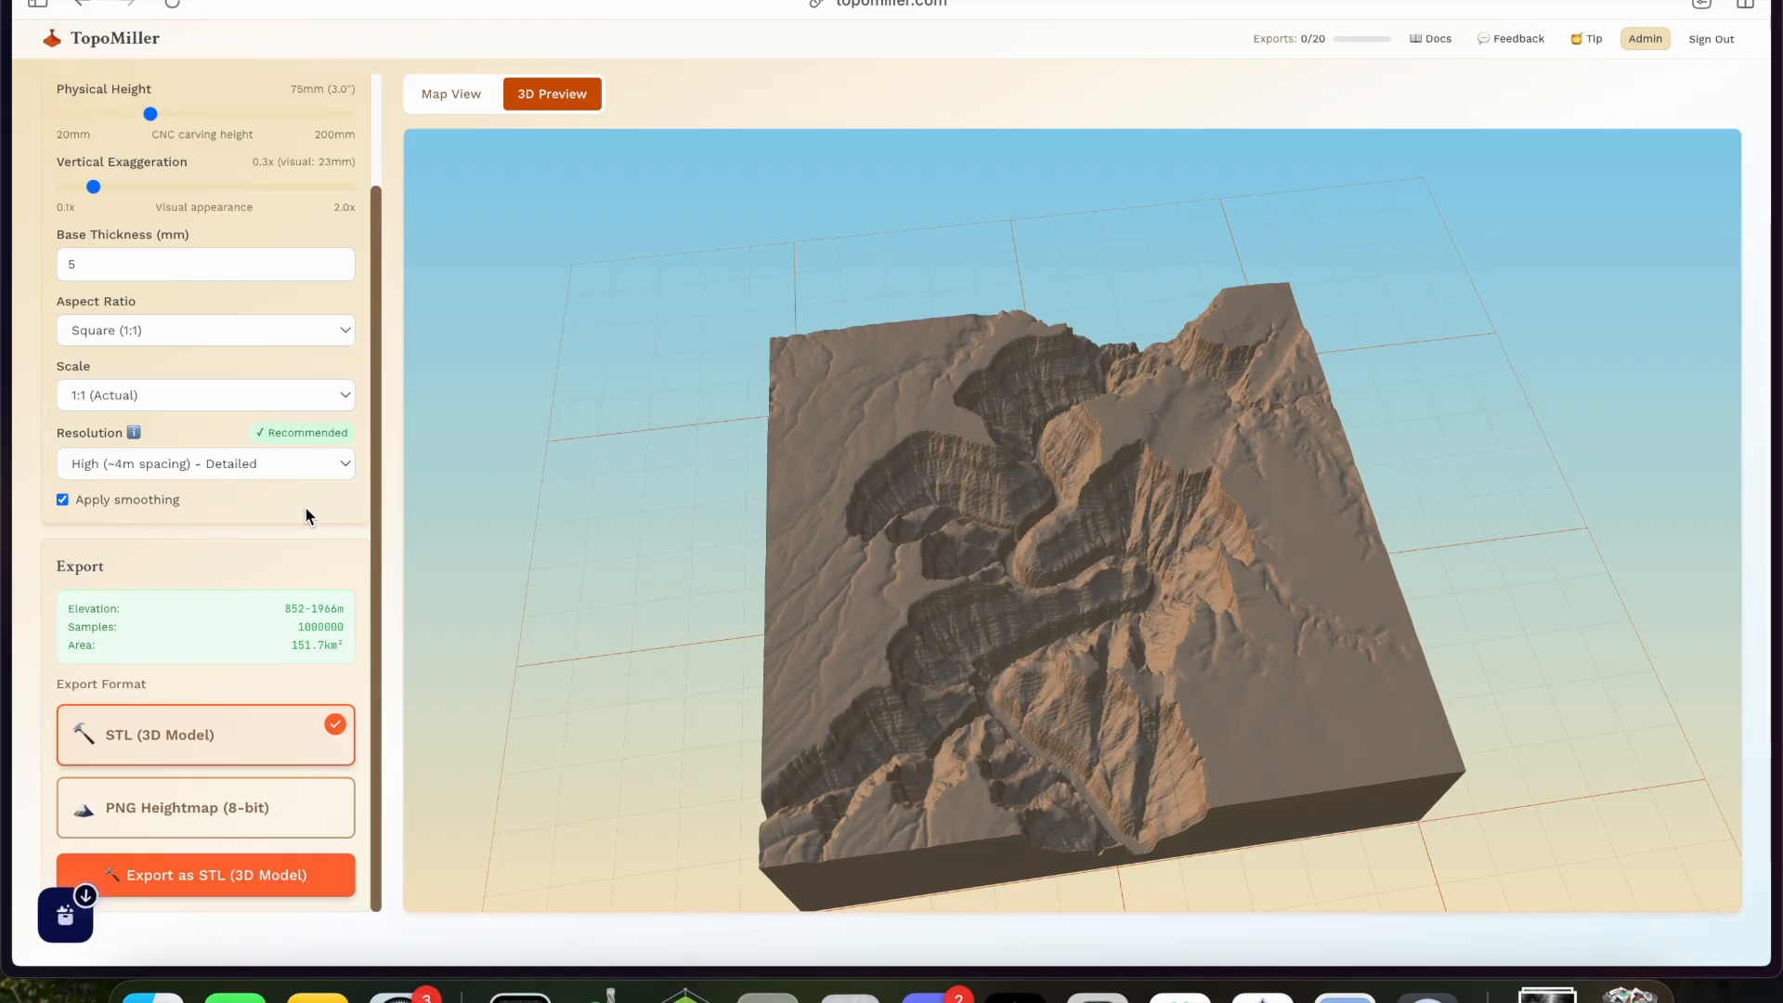
# - Switch back to Carbide Create and import the newest TopoMiller STL file from the Downloads folder
pyautogui.press('super+Tab')
pyautogui.click(226, 510)
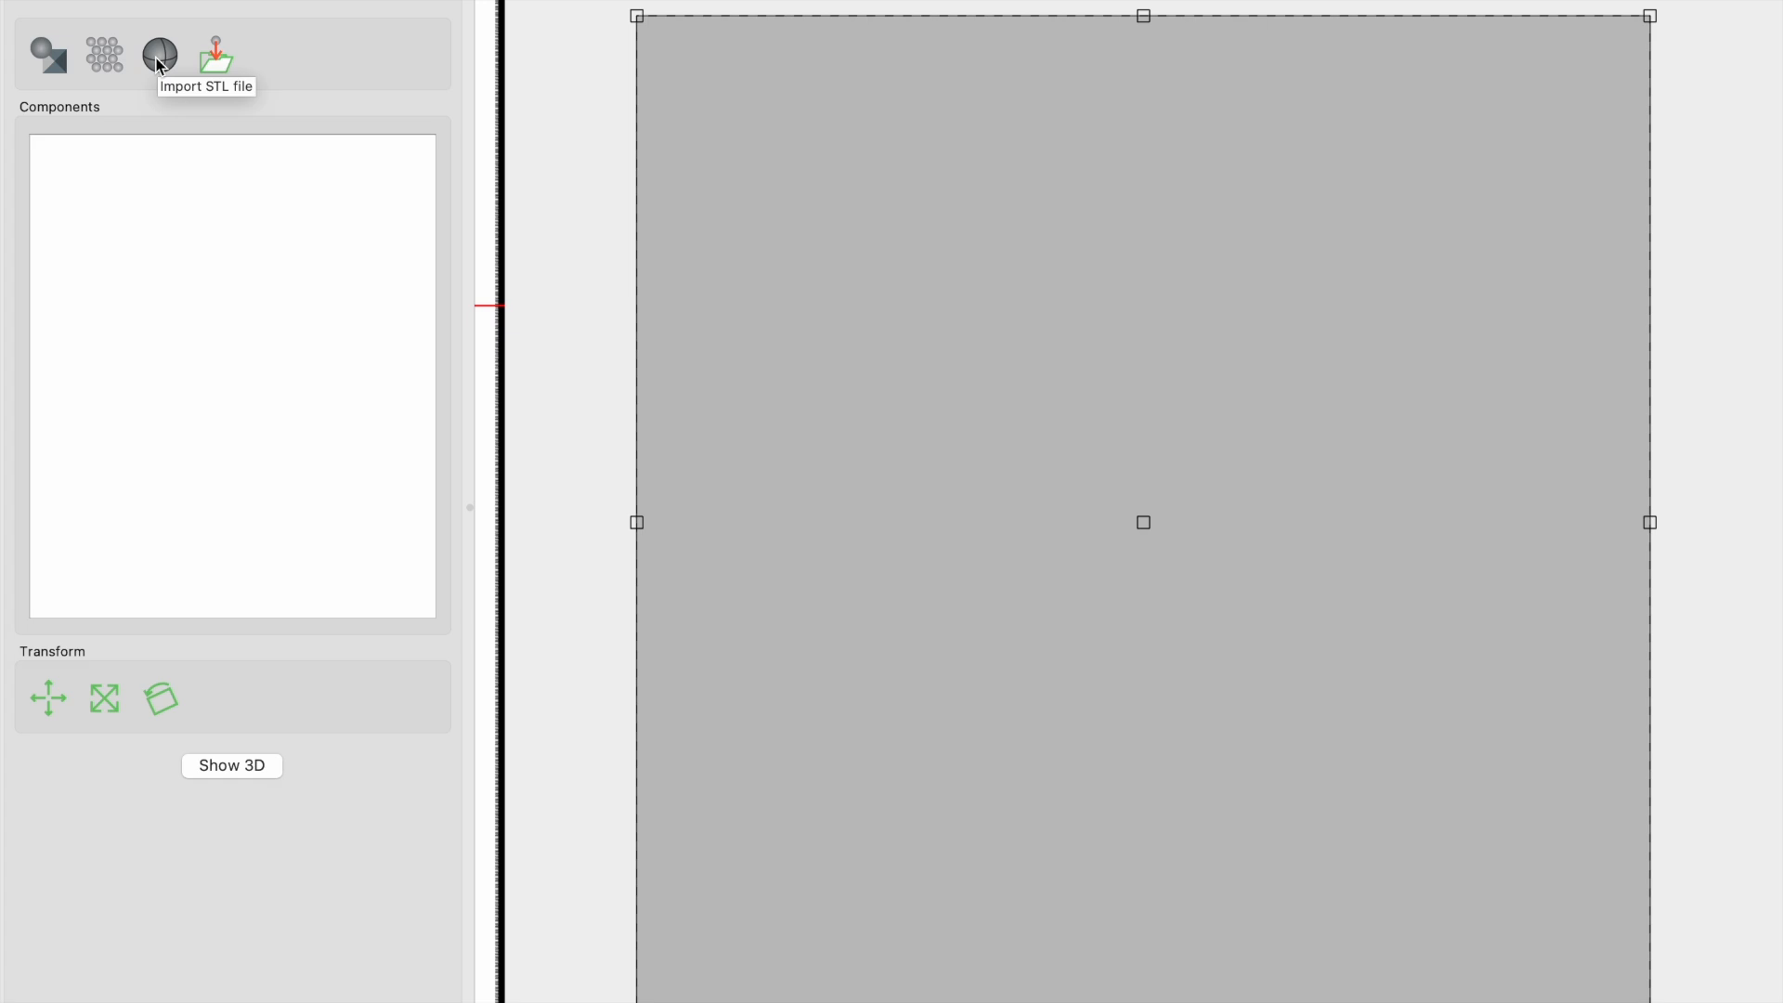
pyautogui.click(160, 62)
pyautogui.click(626, 238)
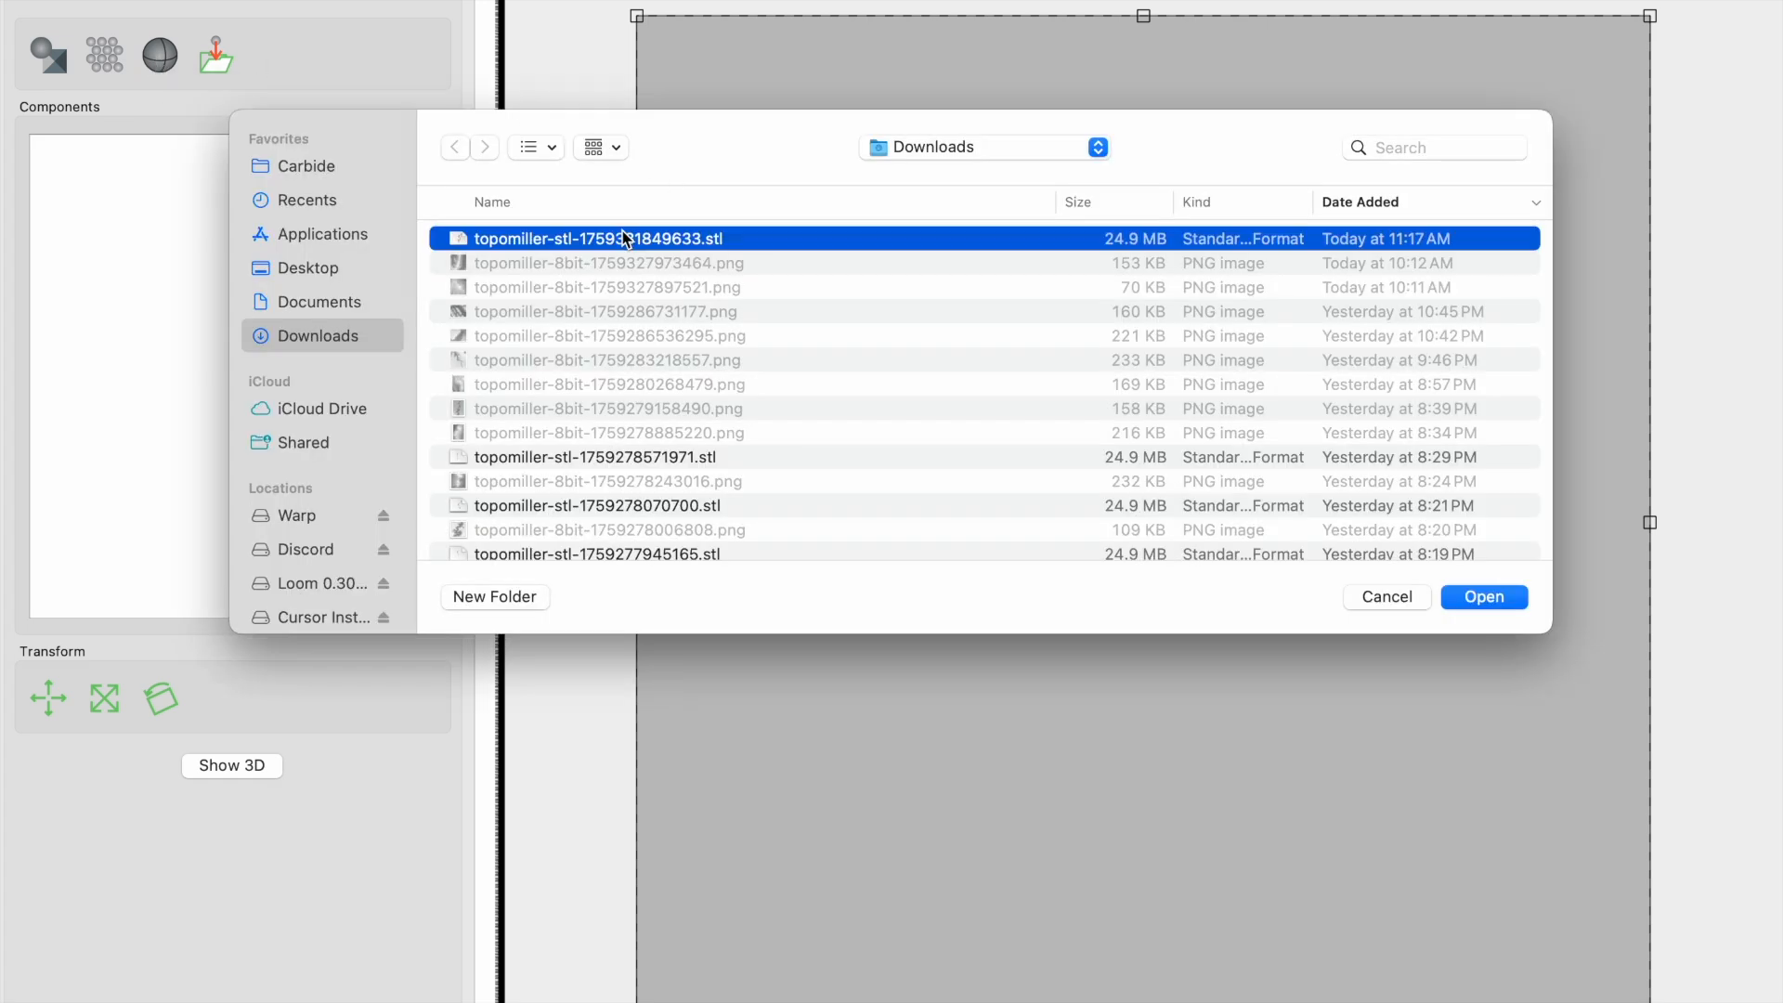
pyautogui.click(1471, 597)
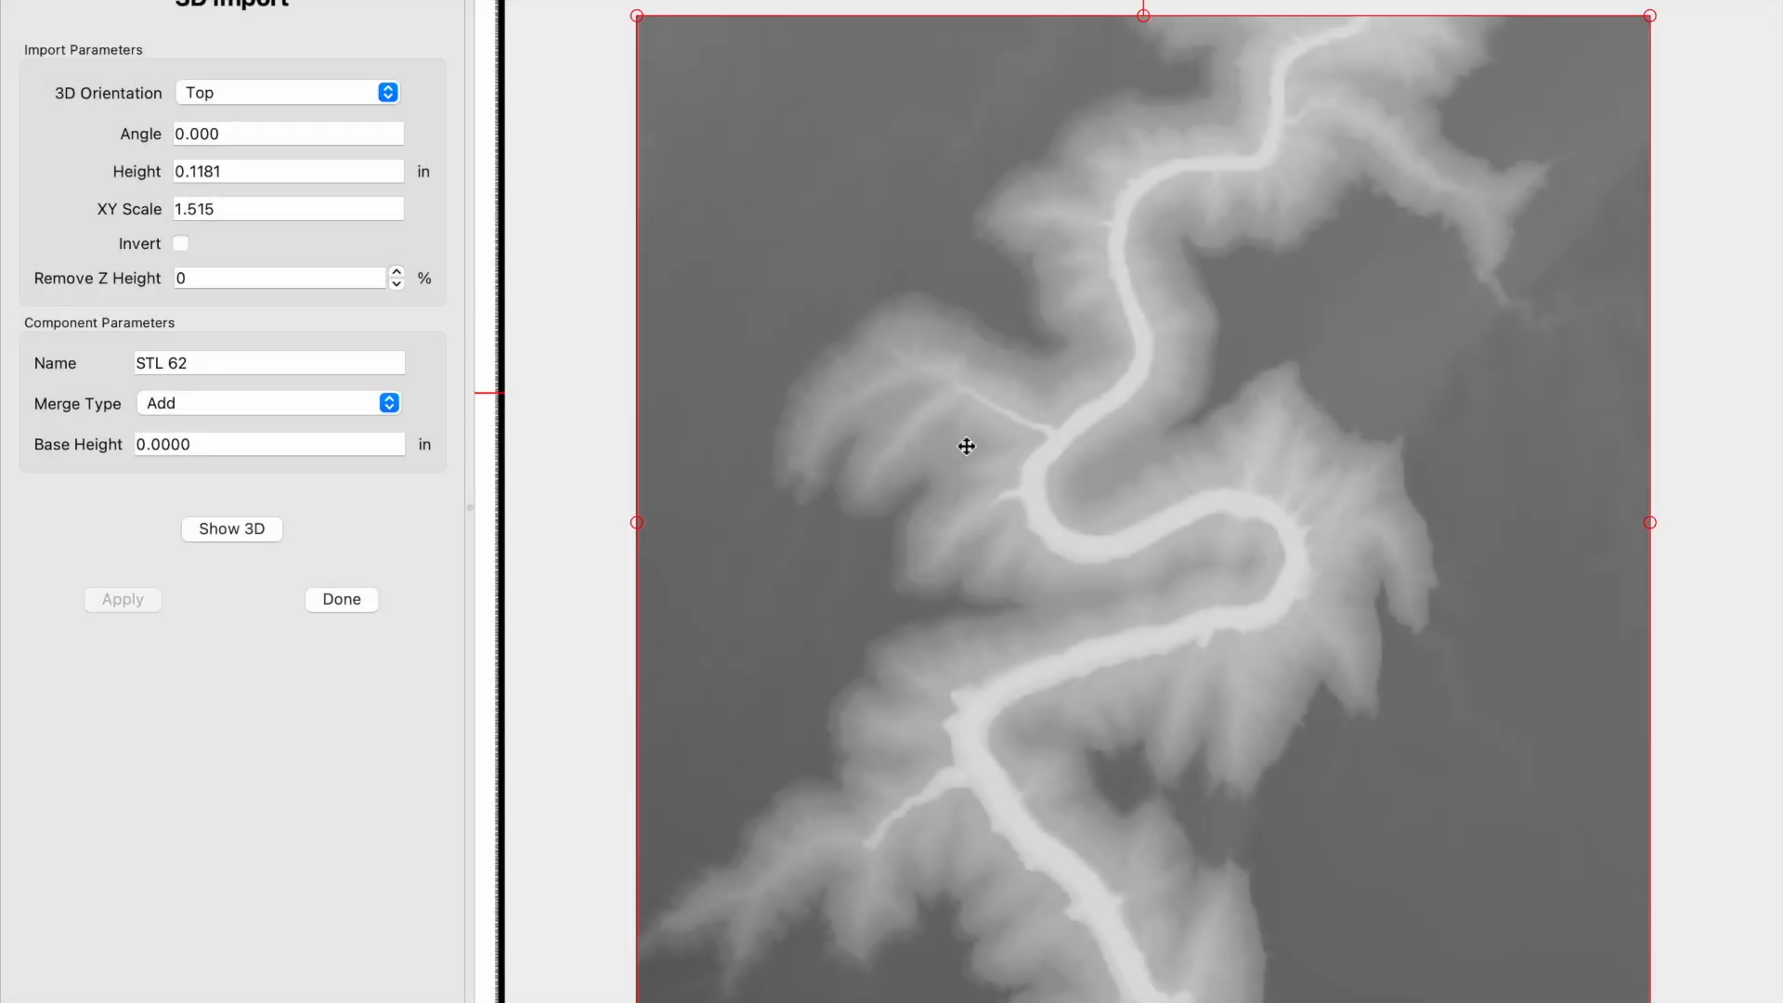
# - Set the imported terrain's height to 1.6 in and its base height to 5 mm, and apply the values
pyautogui.click(252, 173)
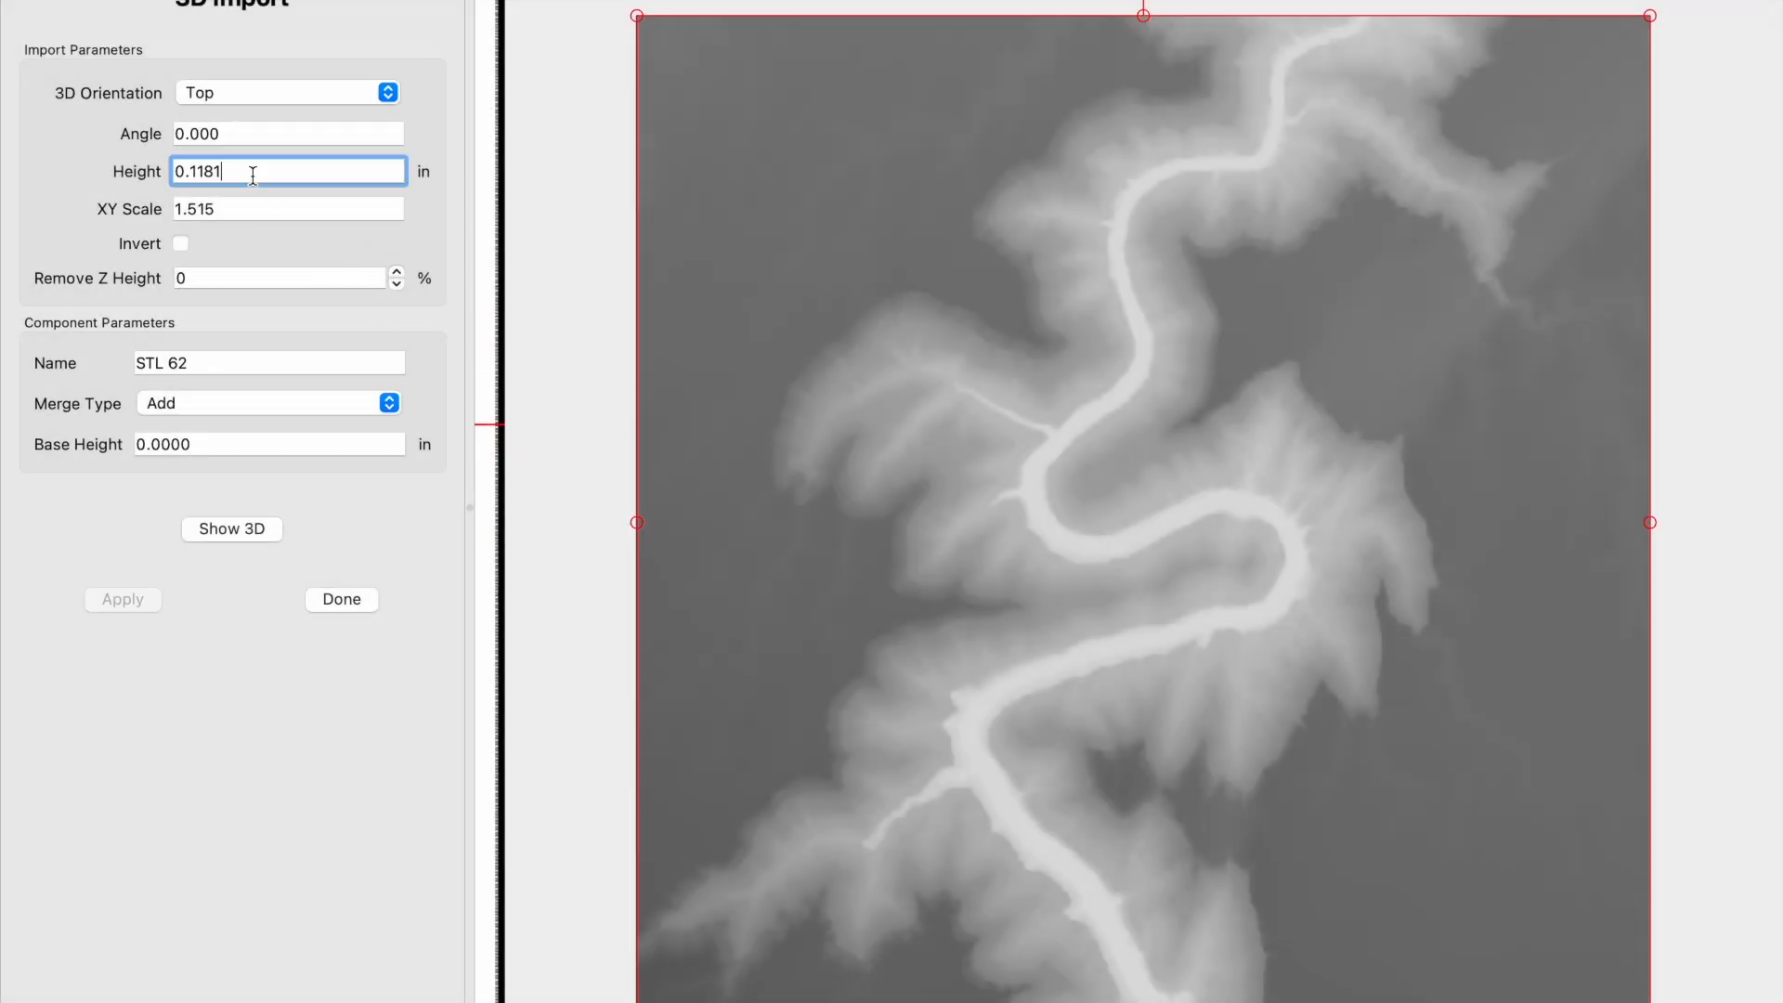
pyautogui.doubleClick(253, 173)
pyautogui.write('1.6')
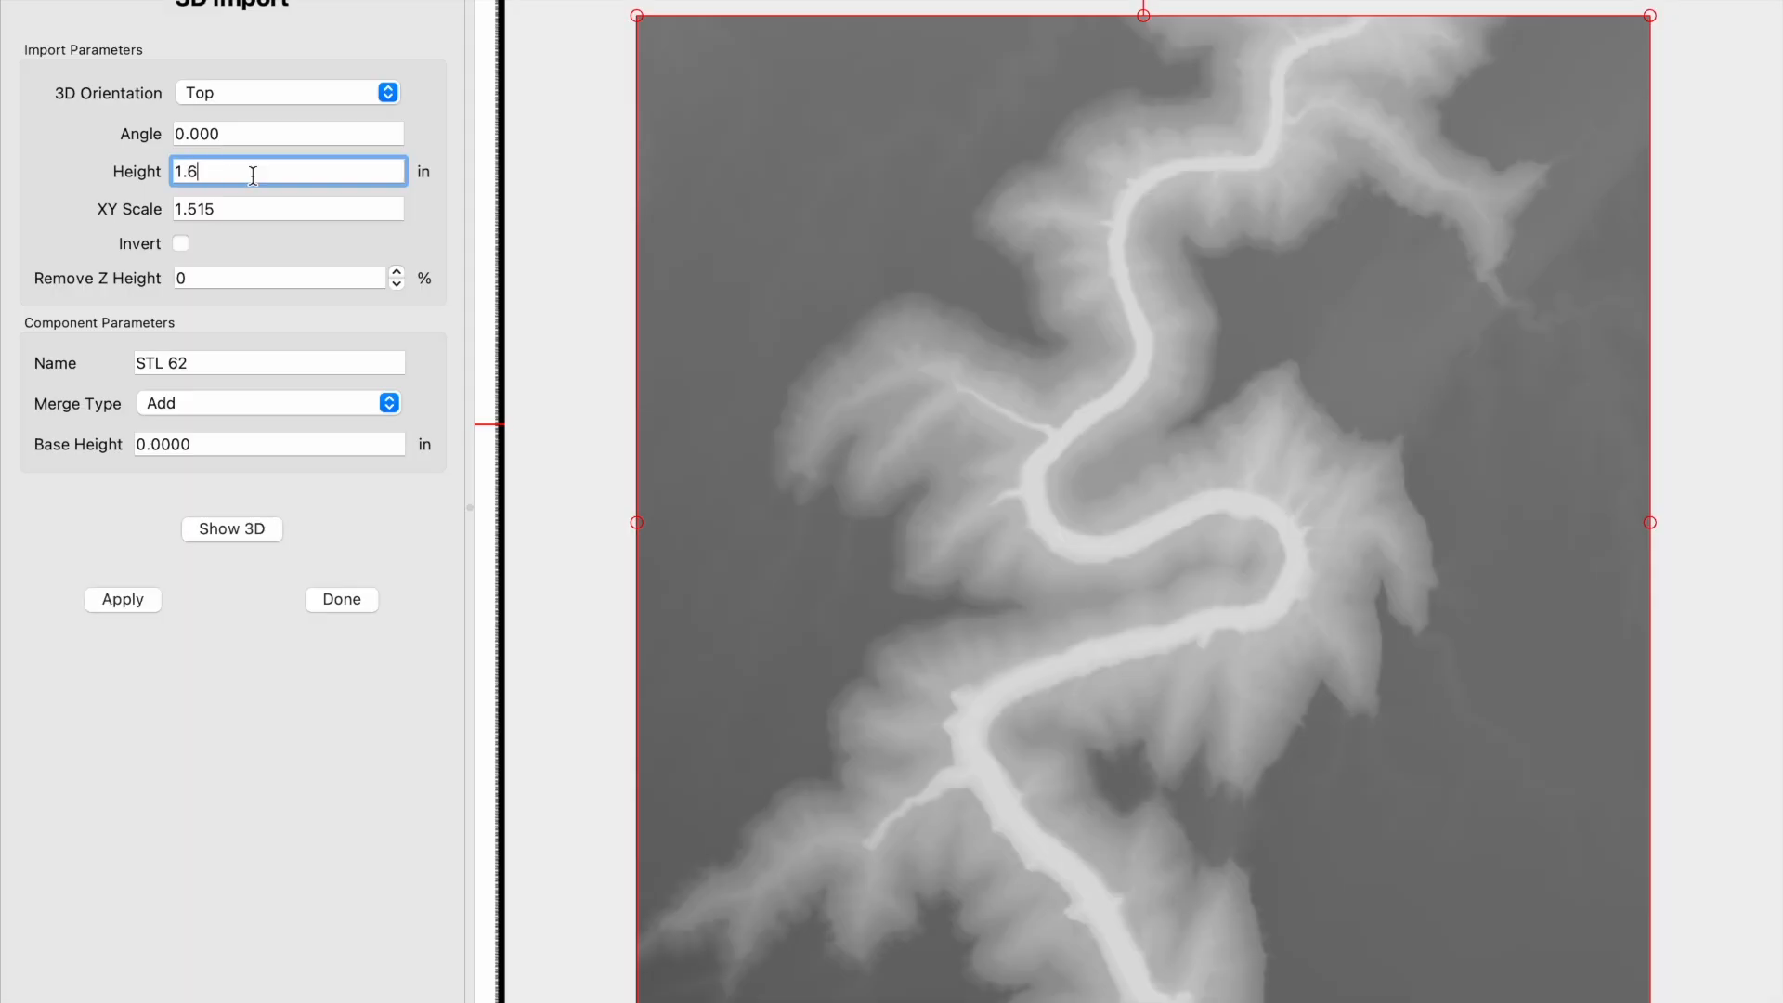
pyautogui.click(227, 444)
pyautogui.doubleClick(222, 447)
pyautogui.write('5mm')
pyautogui.press('Return')
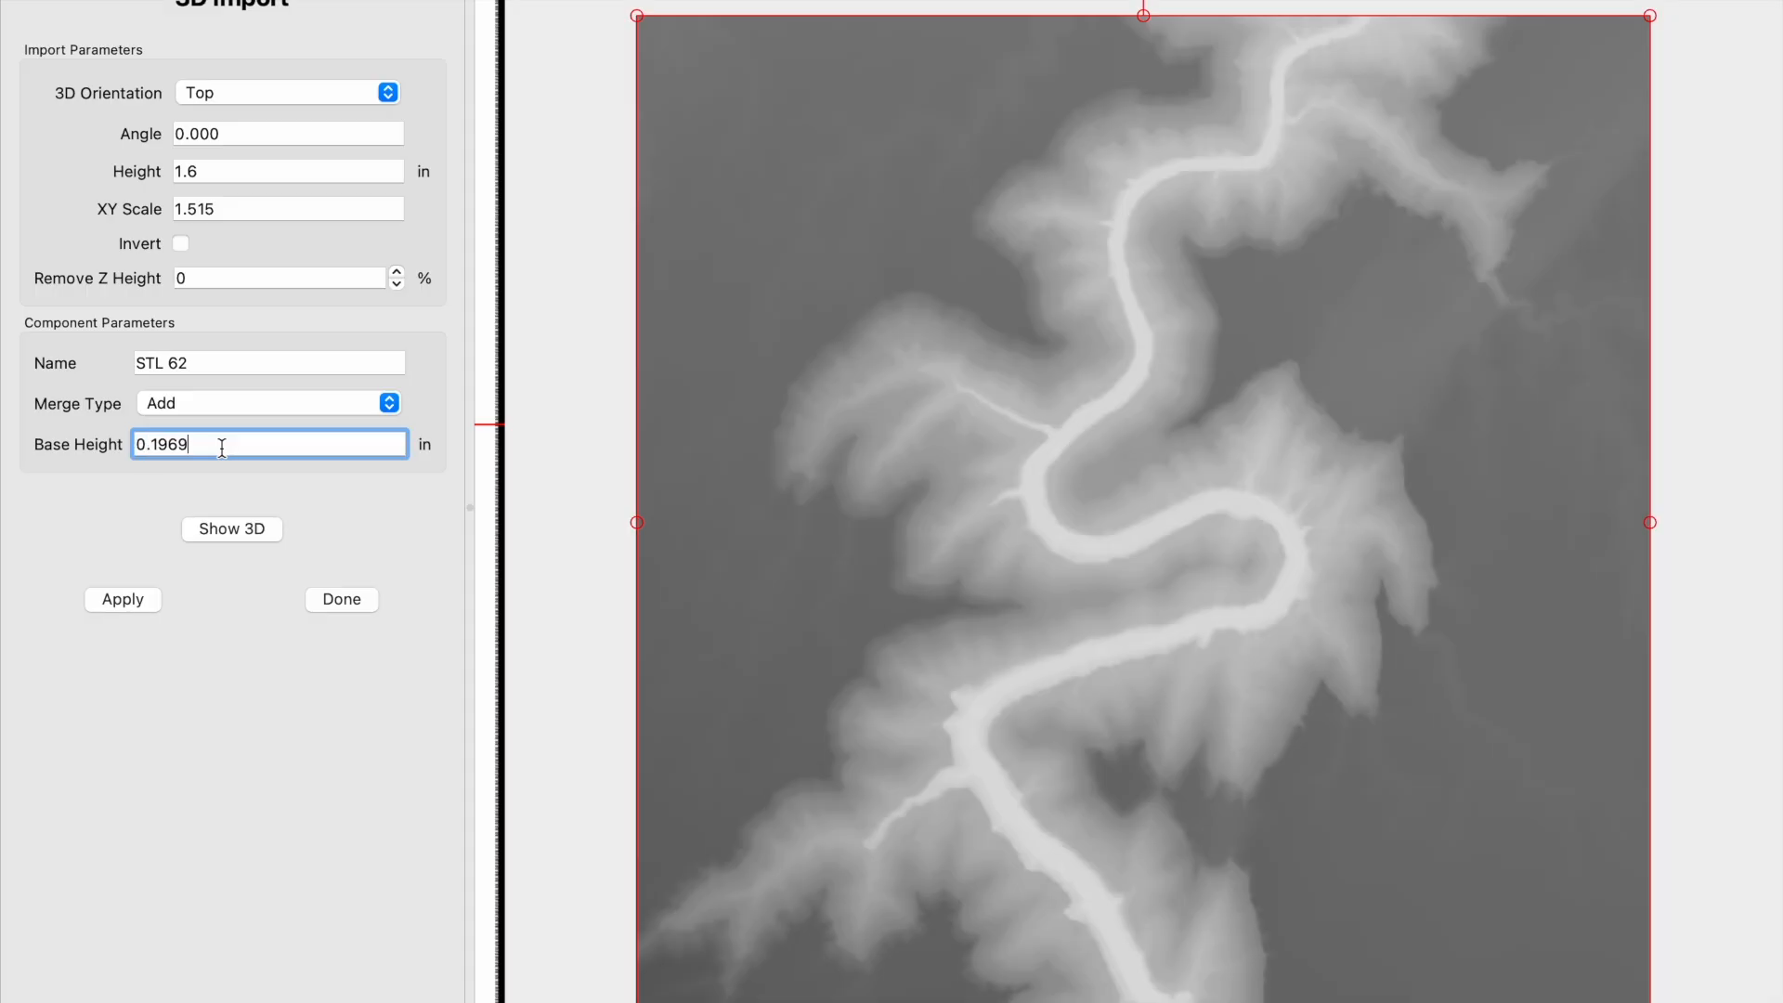
pyautogui.click(244, 173)
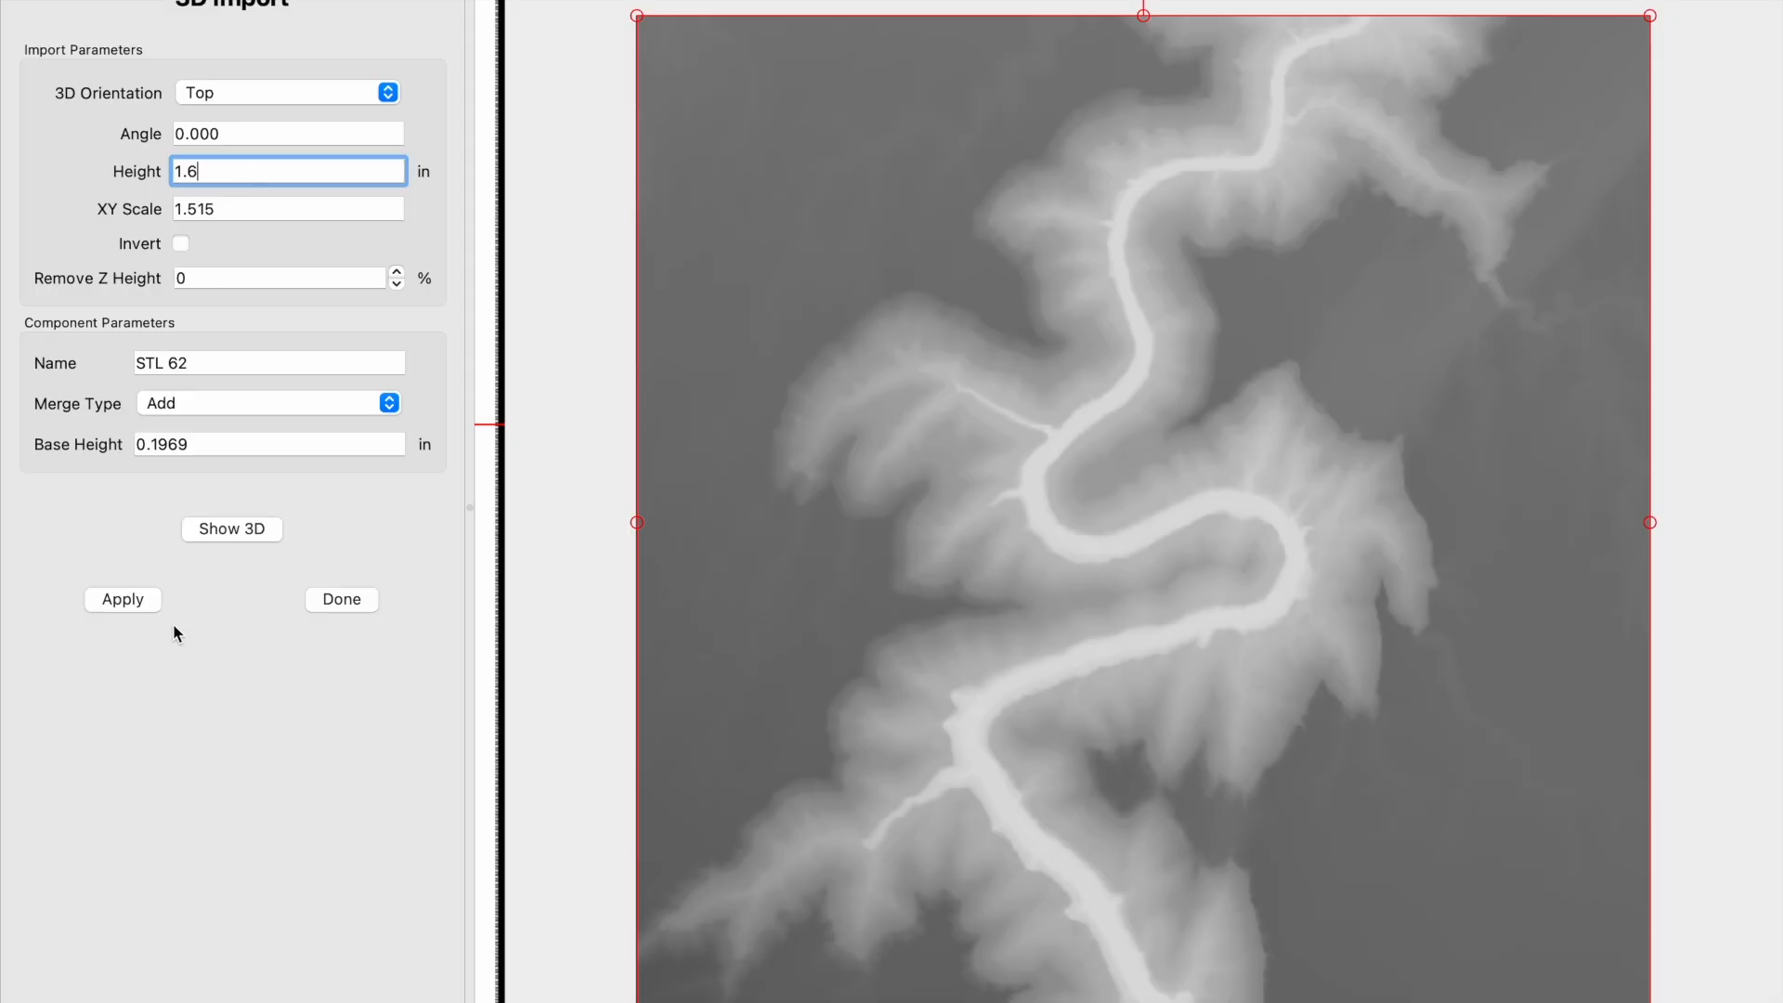
pyautogui.click(148, 604)
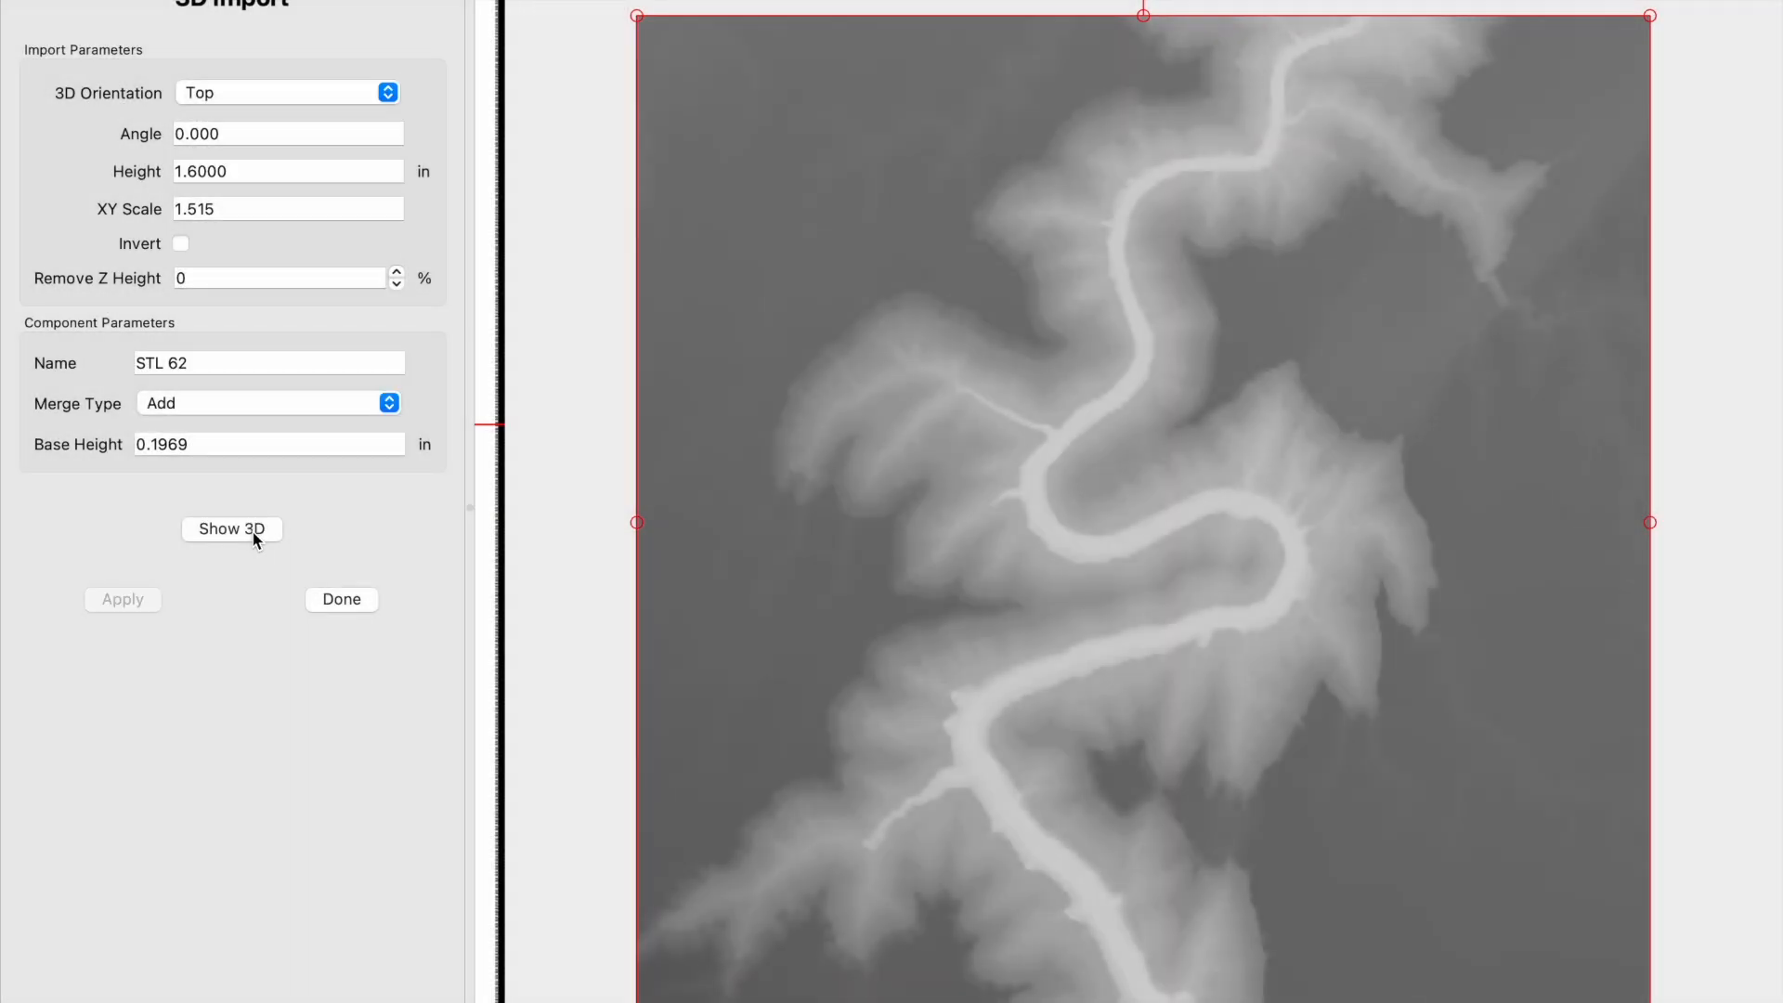
# - Inspect the imported terrain in the 3D view and finish the import
pyautogui.click(252, 534)
pyautogui.moveTo(873, 526); pyautogui.dragTo(1184, 717)
pyautogui.scroll(3, 1184, 717)
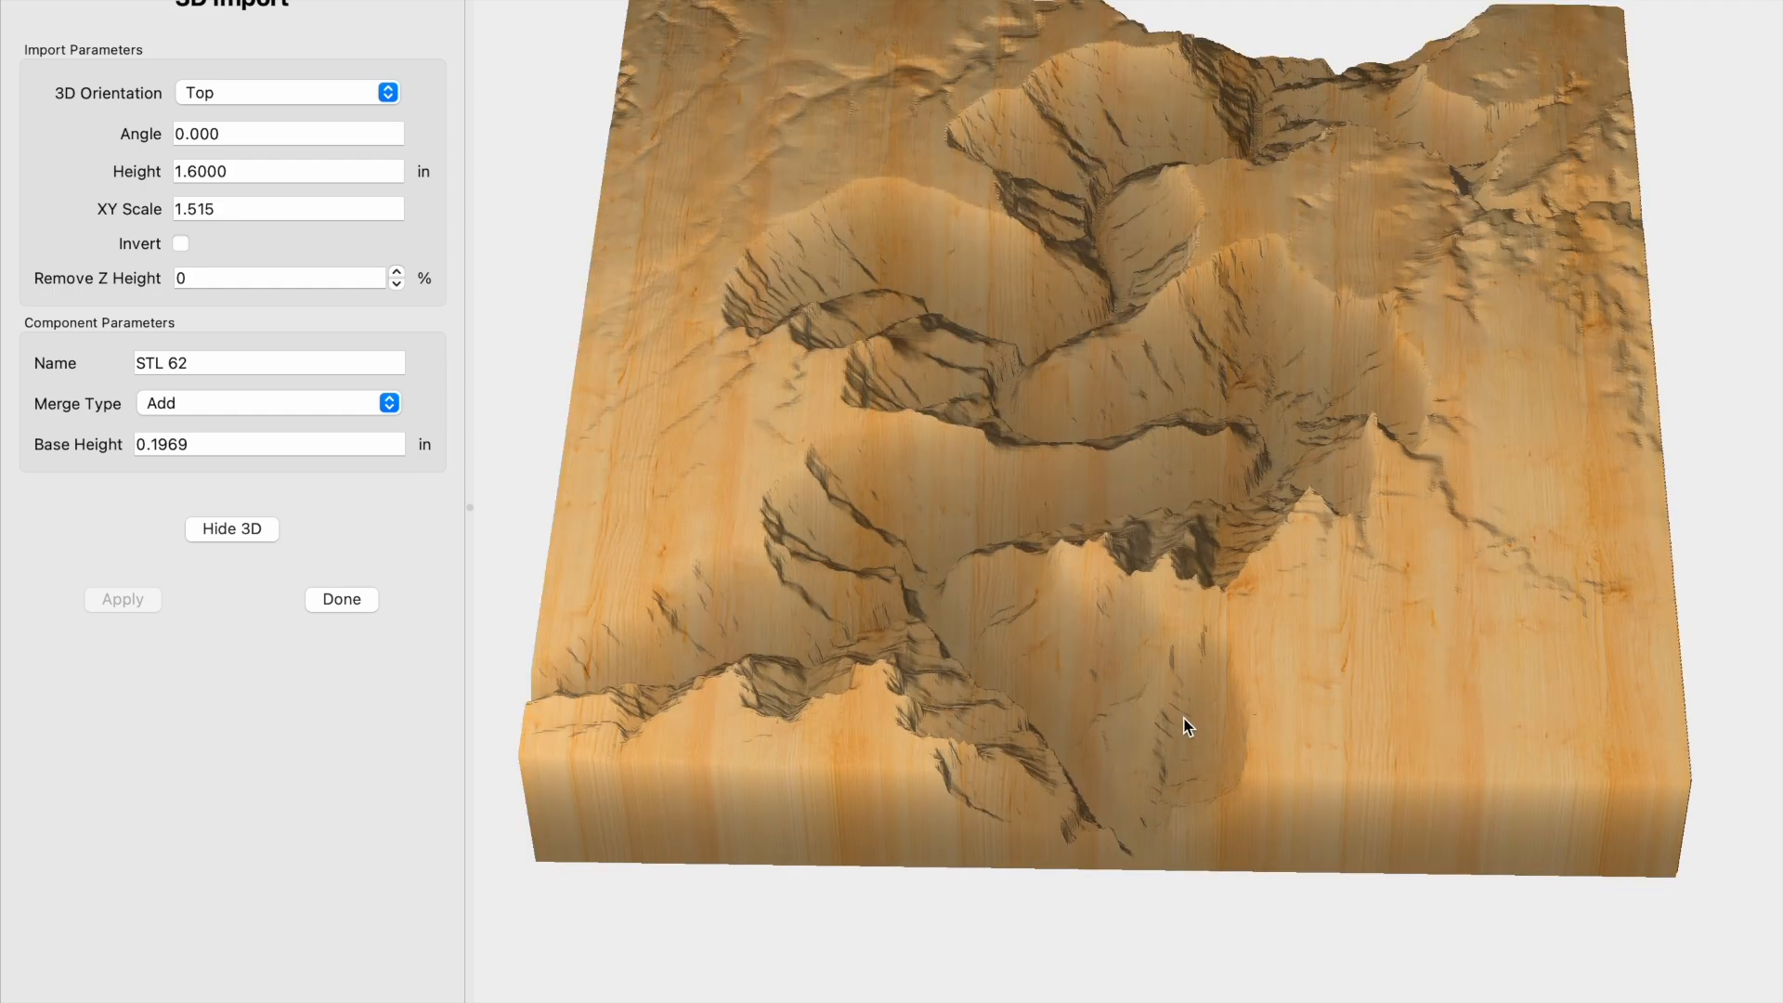
pyautogui.click(369, 599)
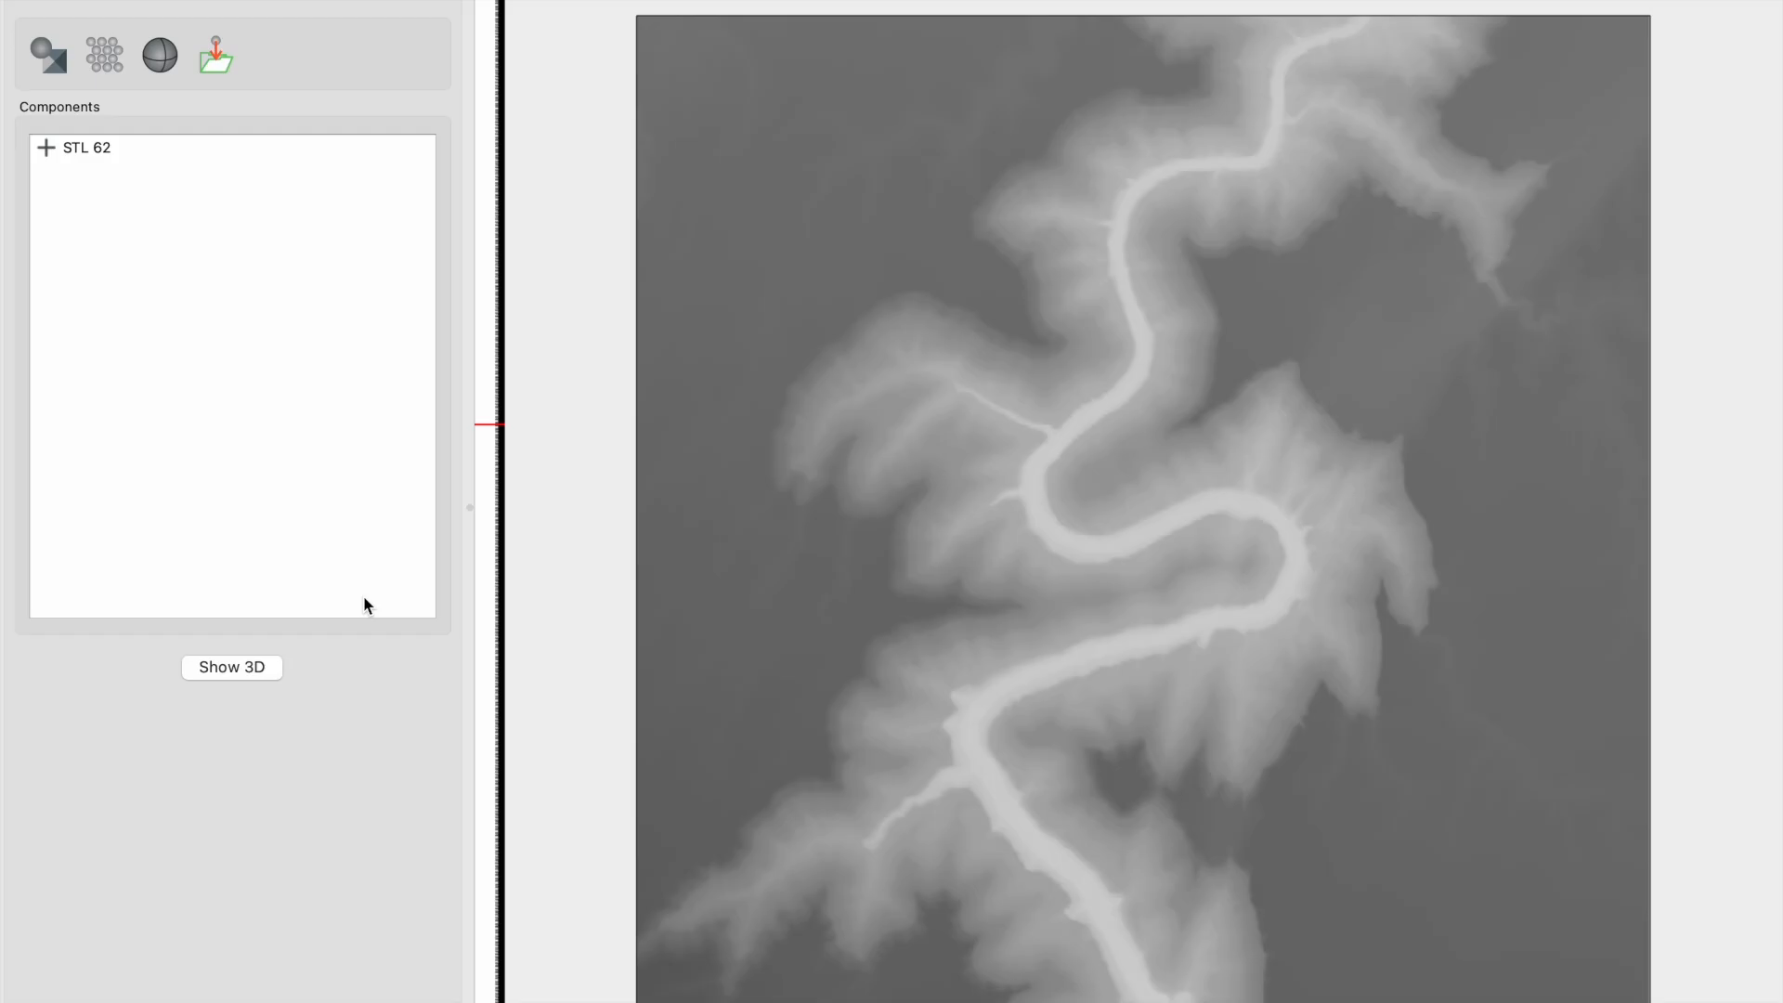
# - Start a 3D roughing toolpath with the terrain's square boundary as the current selection
pyautogui.click(319, 2)
pyautogui.click(637, 185)
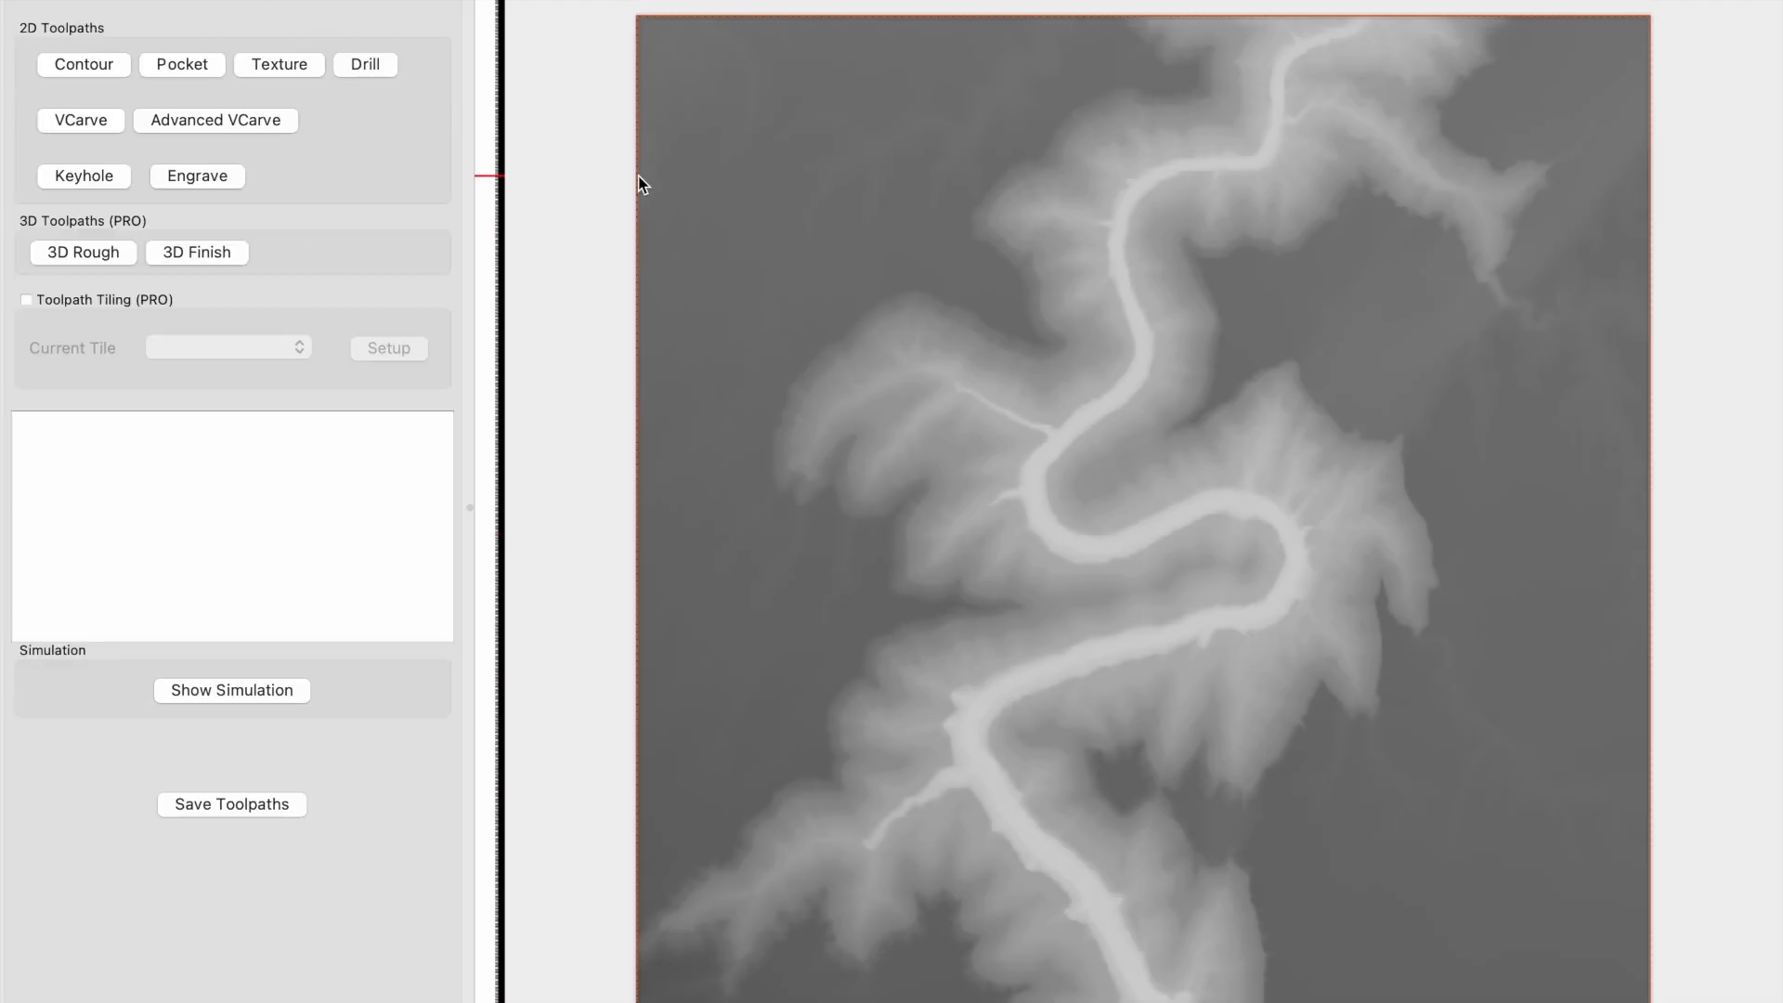
pyautogui.click(95, 249)
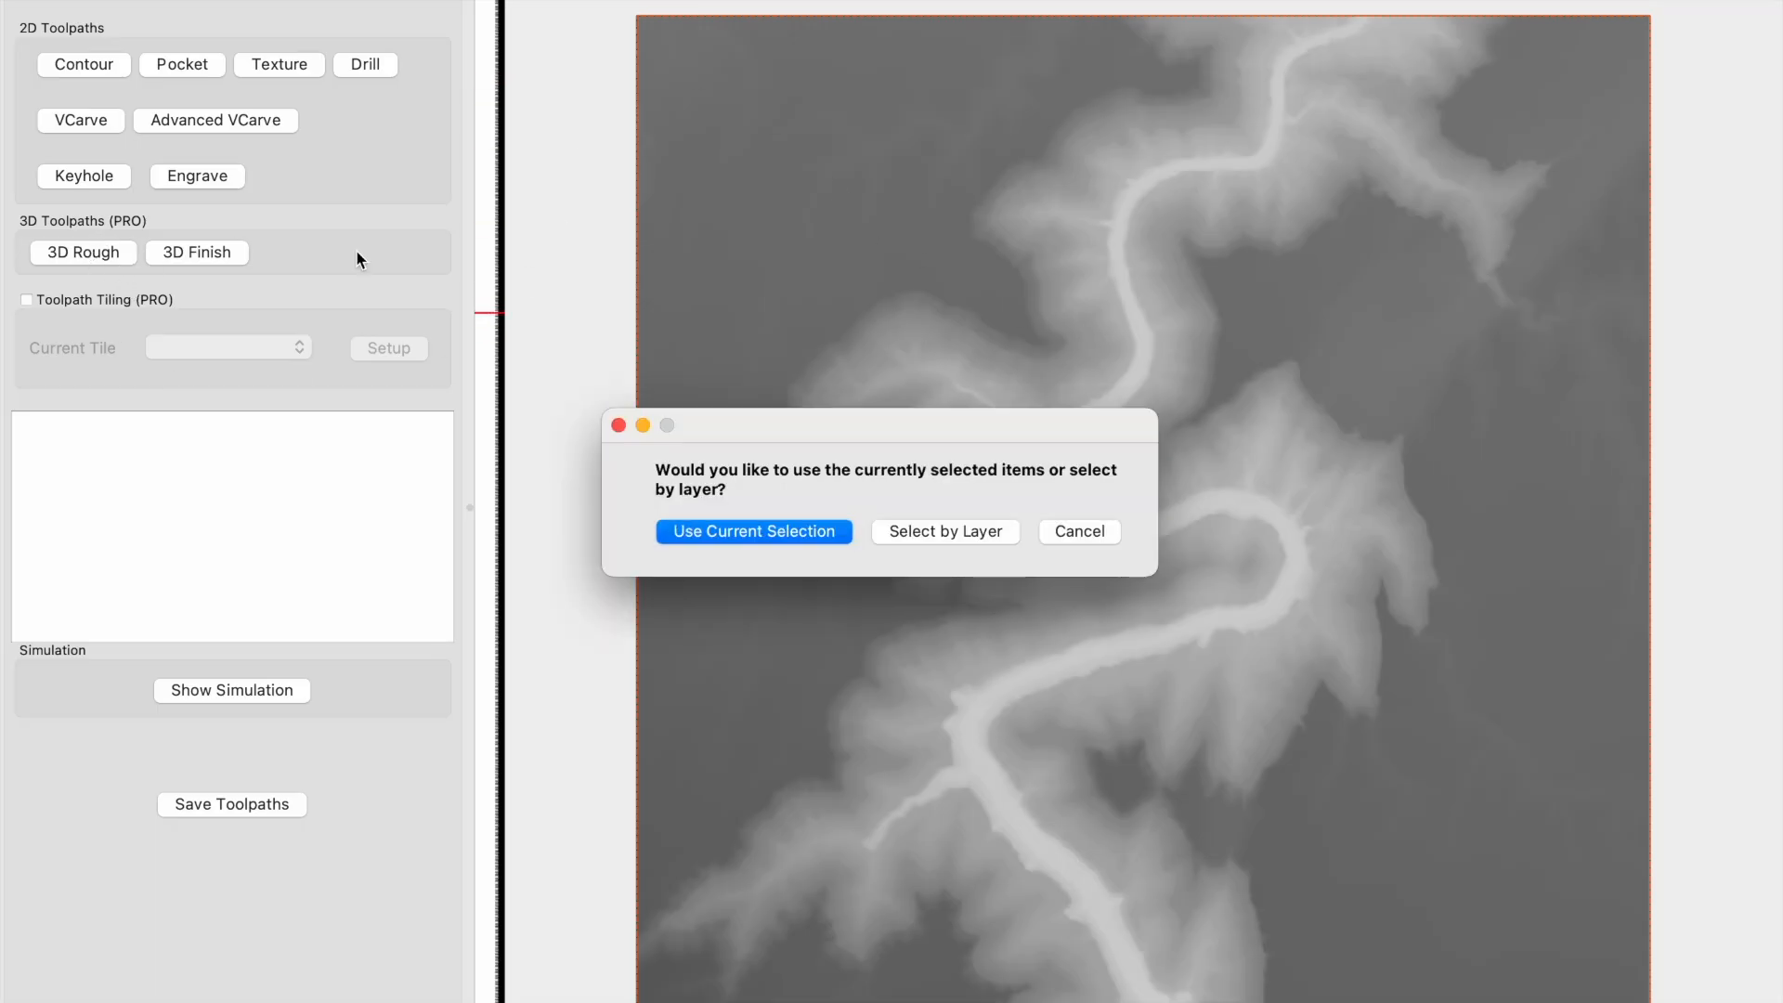
pyautogui.click(794, 523)
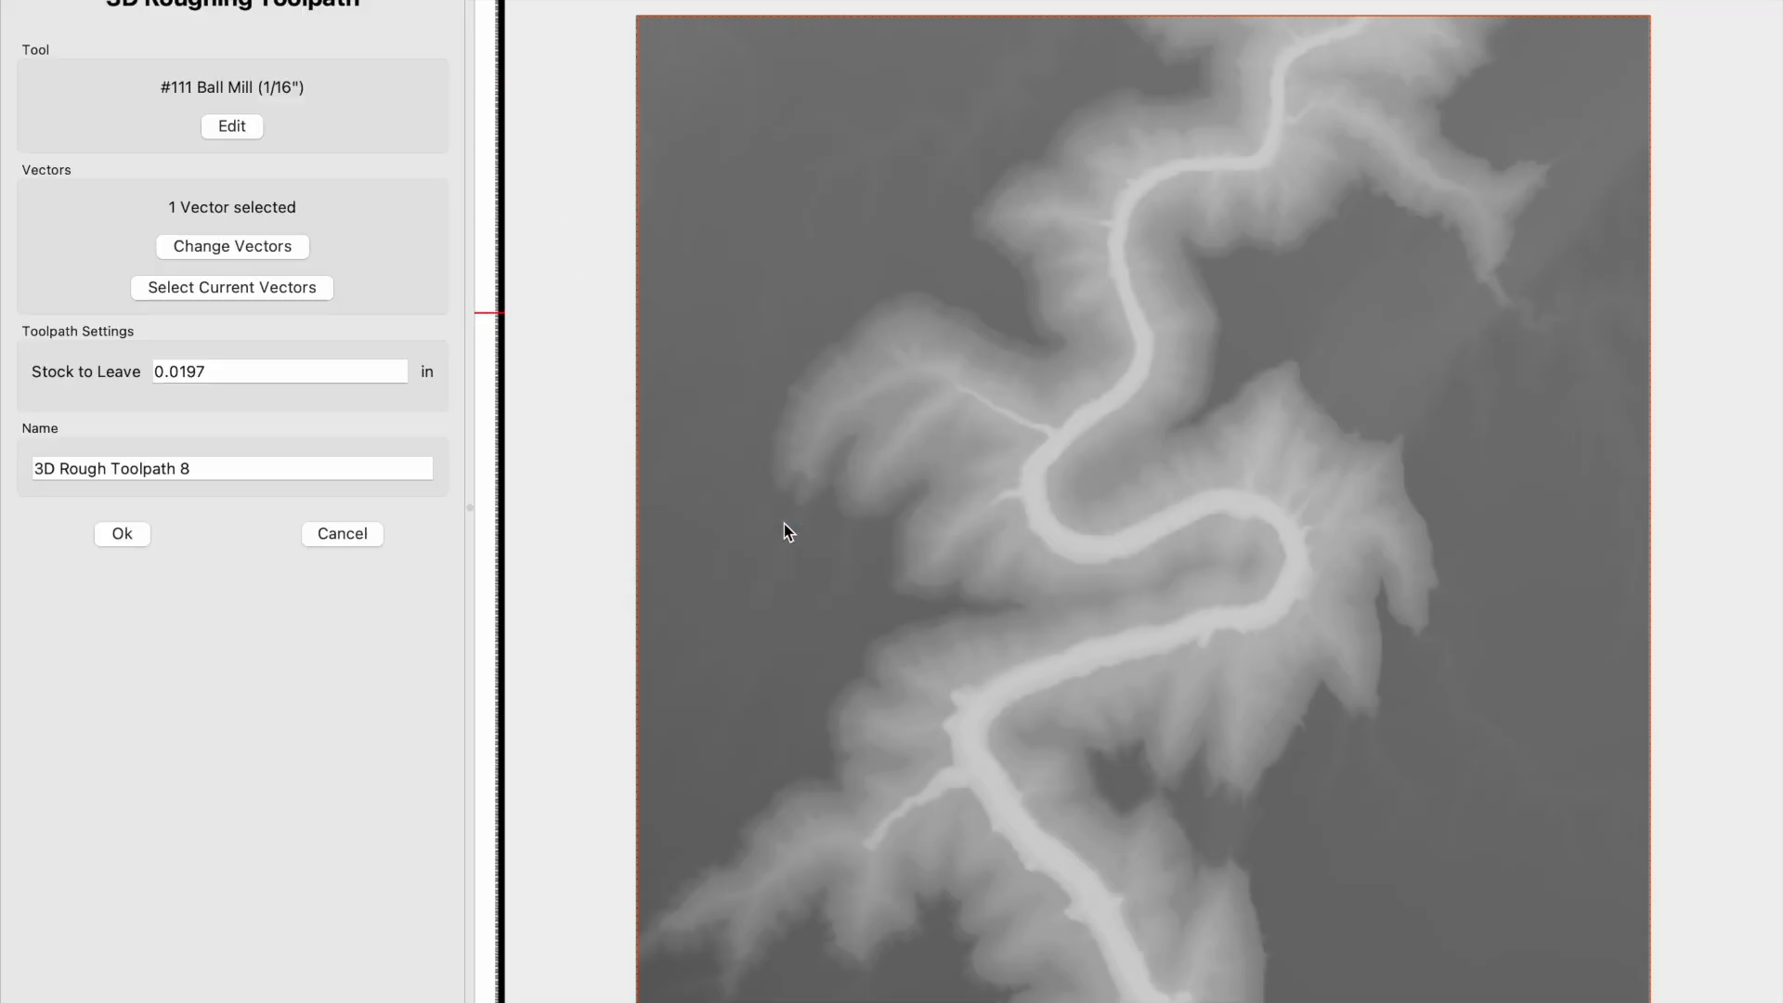
# - Choose the 1/4 Downcut end mill from the Downcut Bits-Shapeoko-Softwood library for the roughing toolpath
pyautogui.click(247, 129)
pyautogui.click(919, 331)
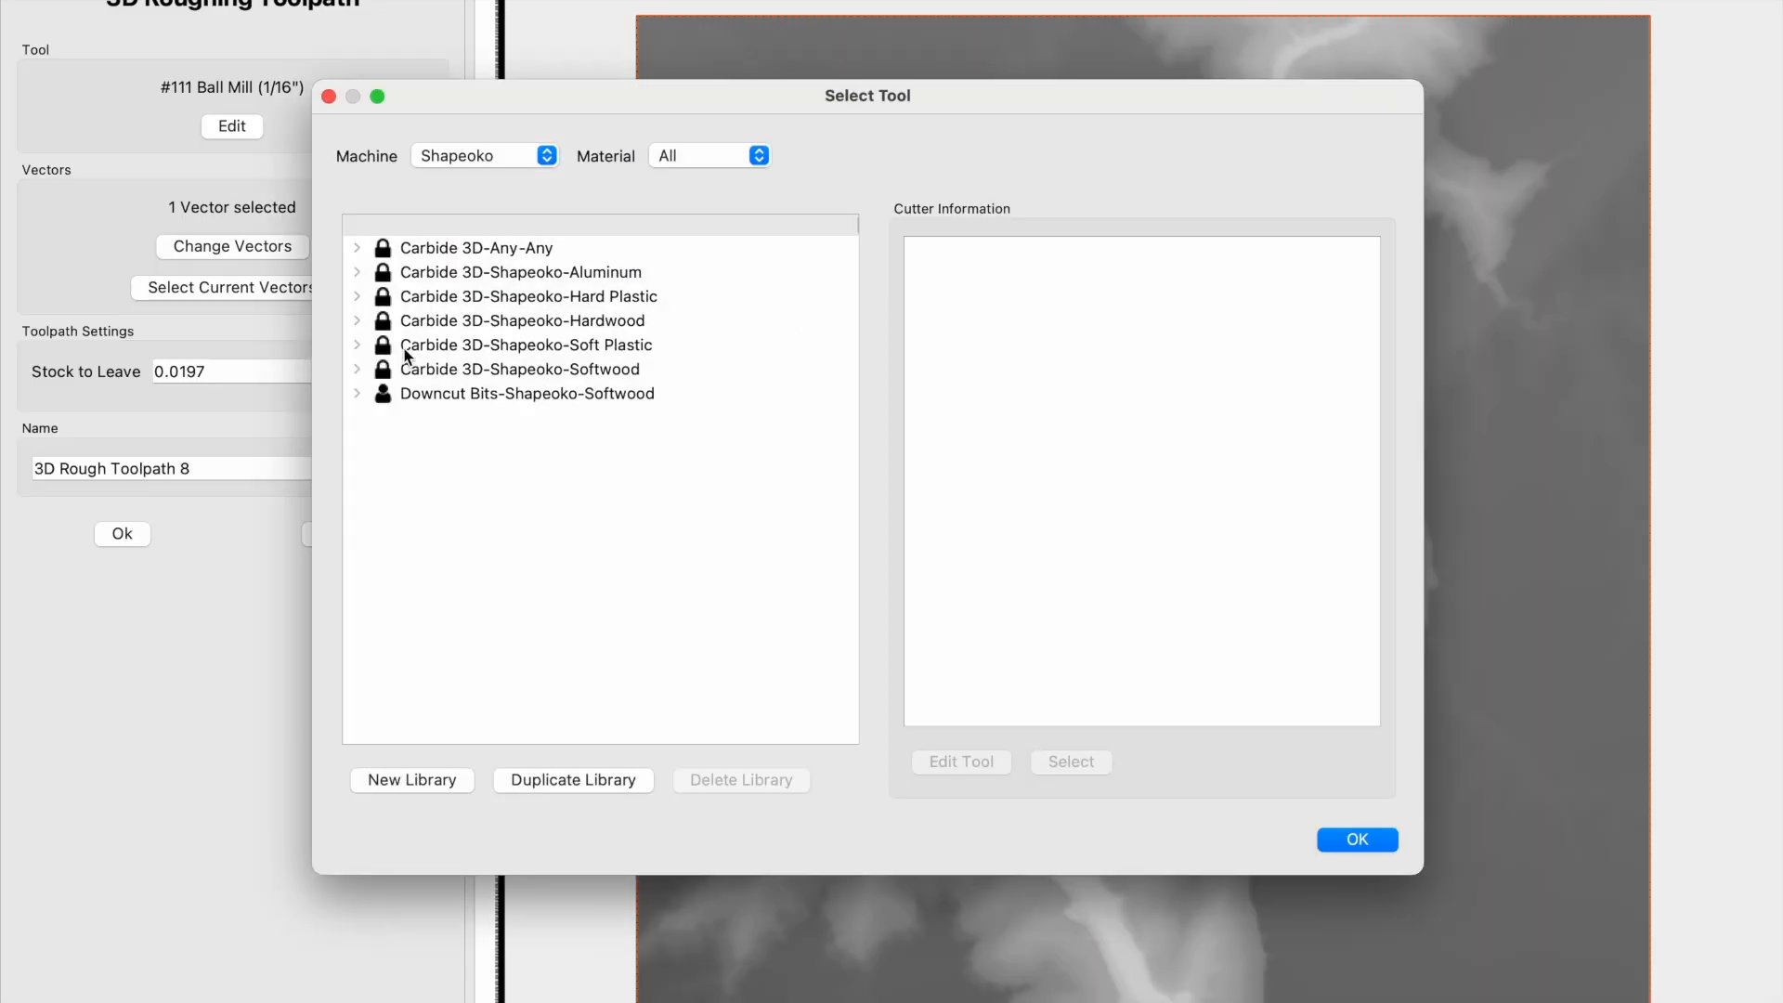
pyautogui.click(360, 394)
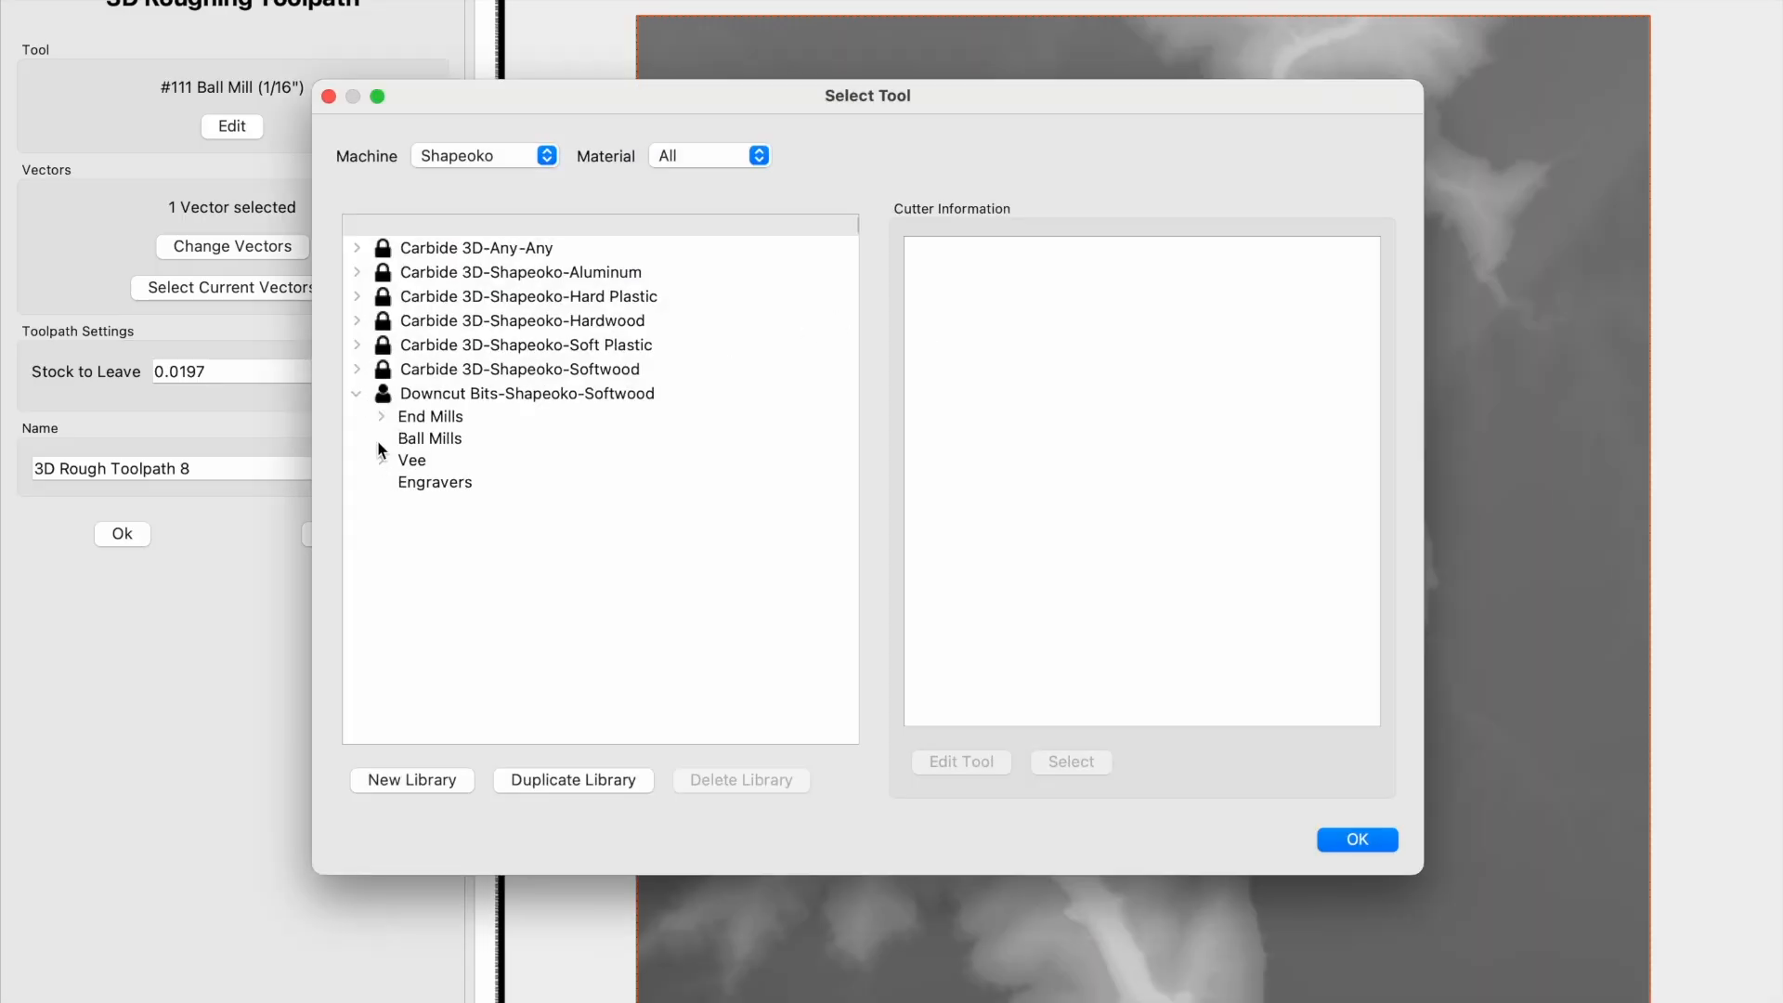
pyautogui.click(382, 418)
pyautogui.click(467, 469)
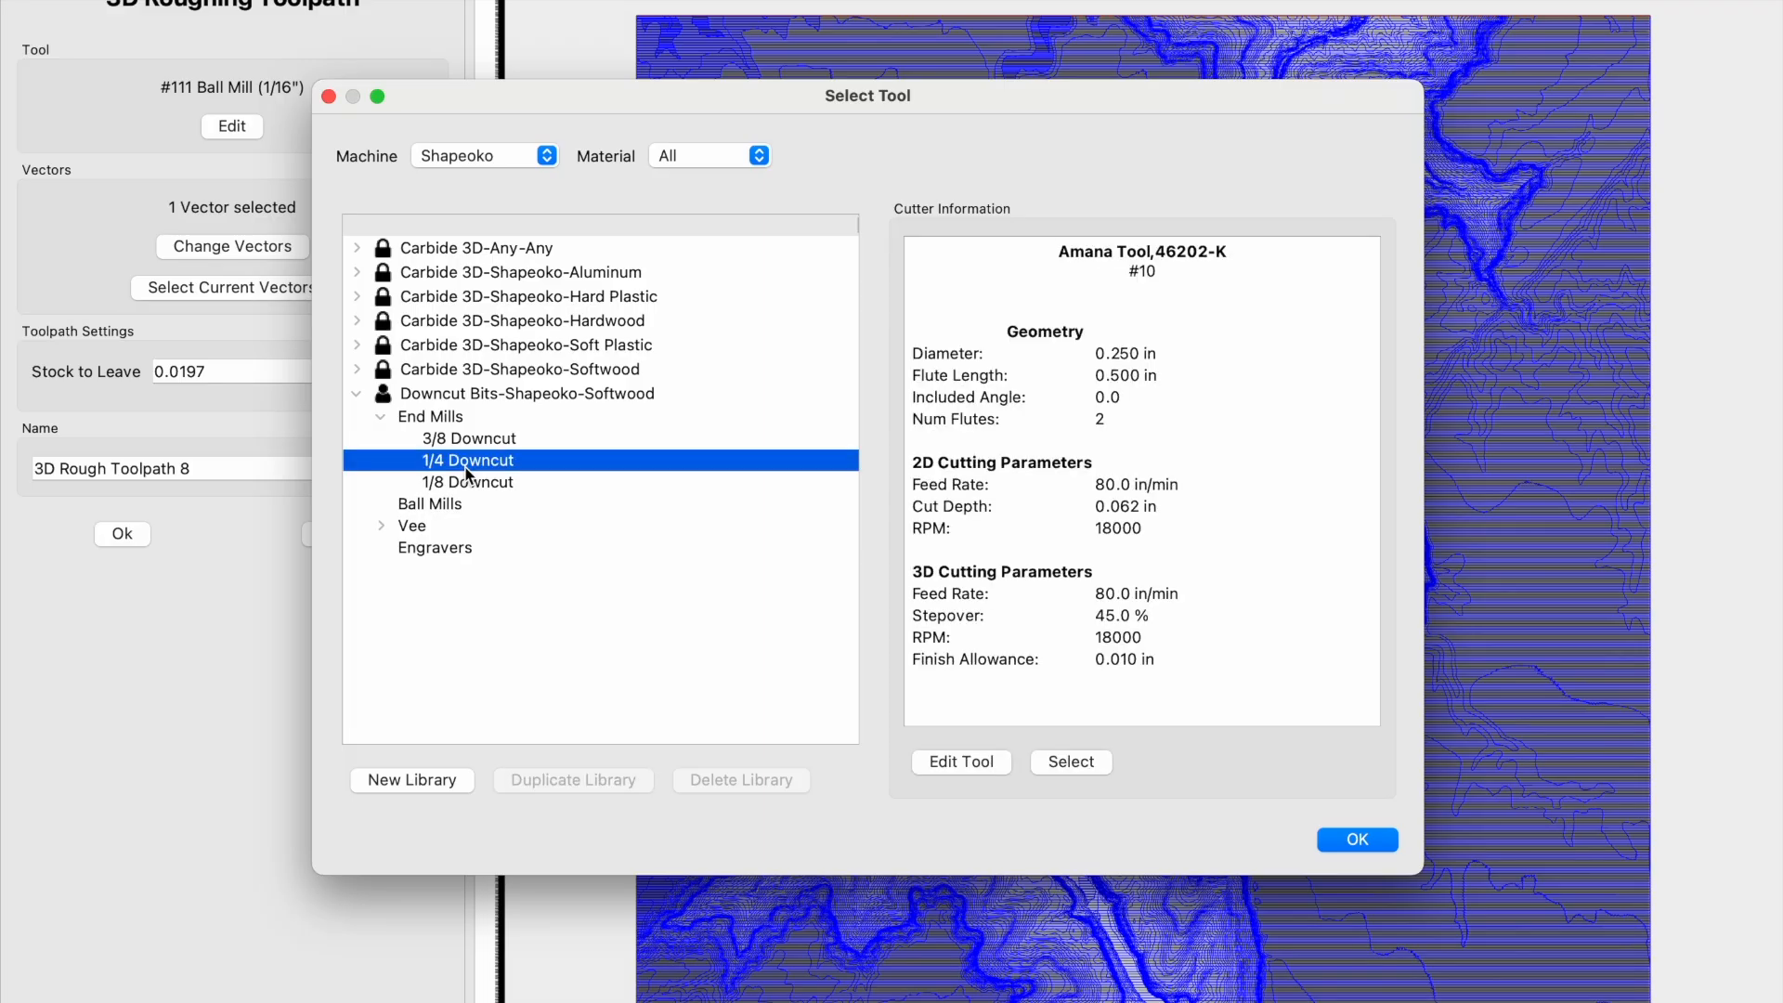
pyautogui.click(1339, 842)
# - Review the 1/4 Downcut's cutting parameters, speeds and feeds, accept them and create the 3D roughing toolpath
pyautogui.click(964, 456)
pyautogui.doubleClick(963, 457)
pyautogui.click(963, 456)
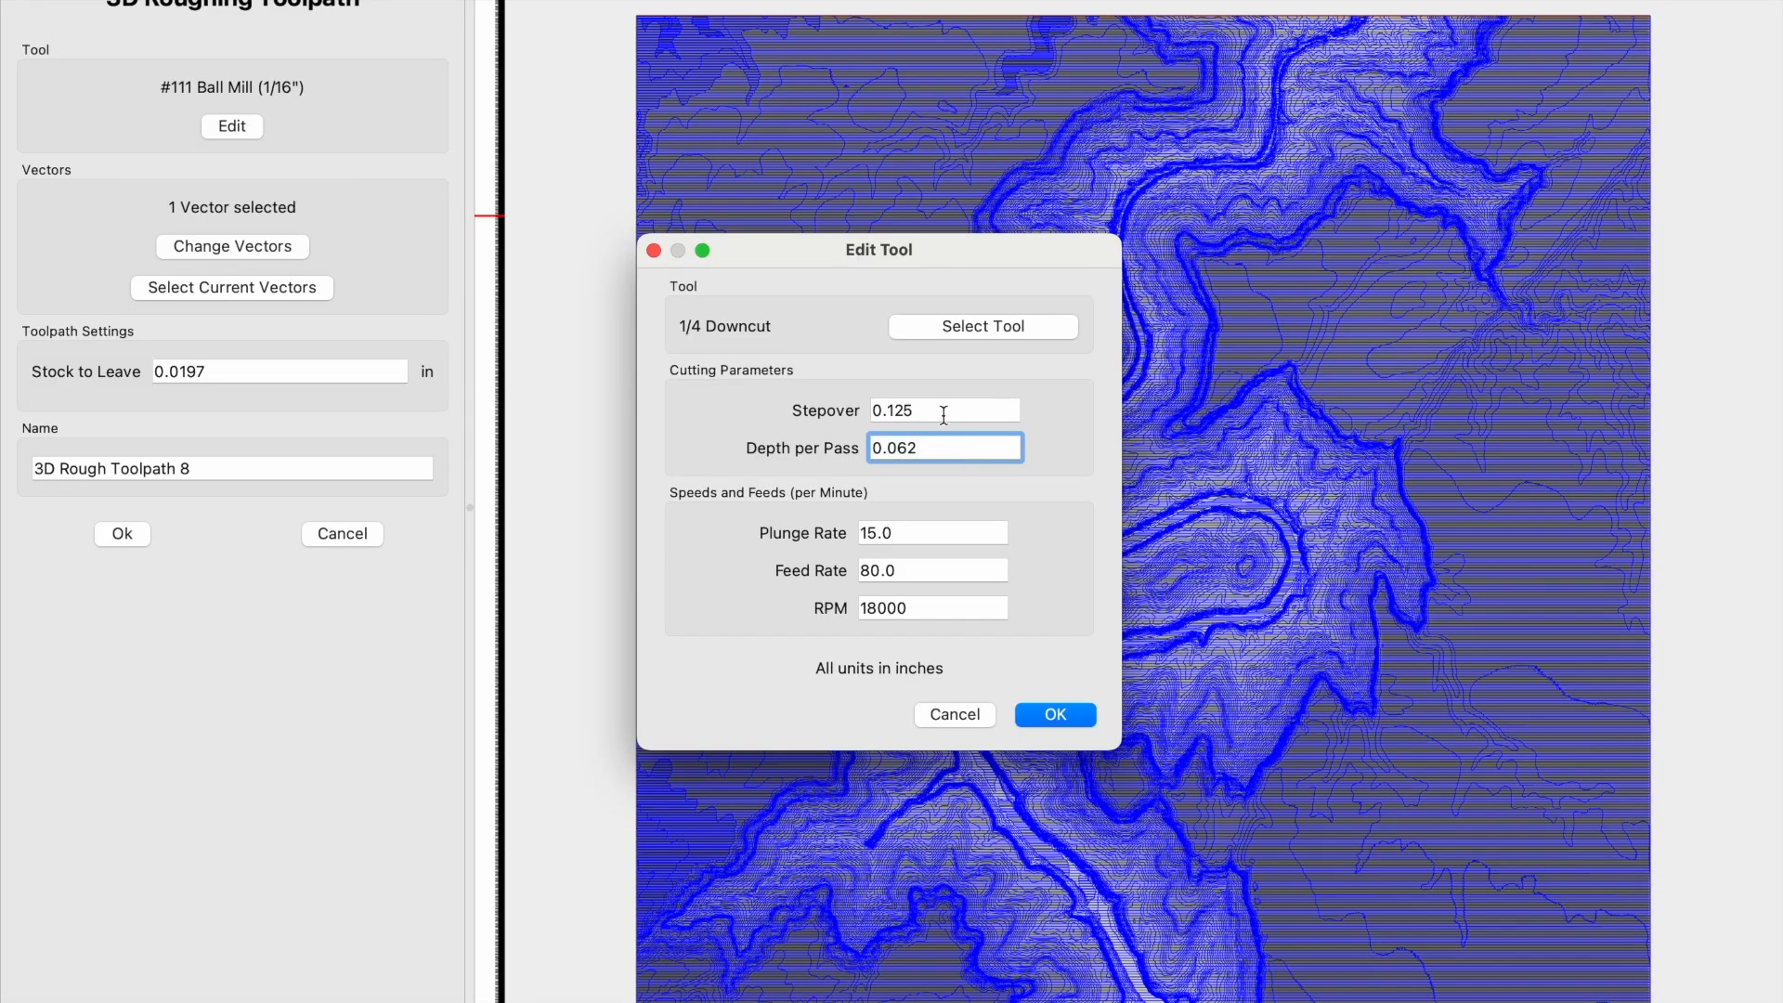
pyautogui.click(943, 412)
pyautogui.click(919, 573)
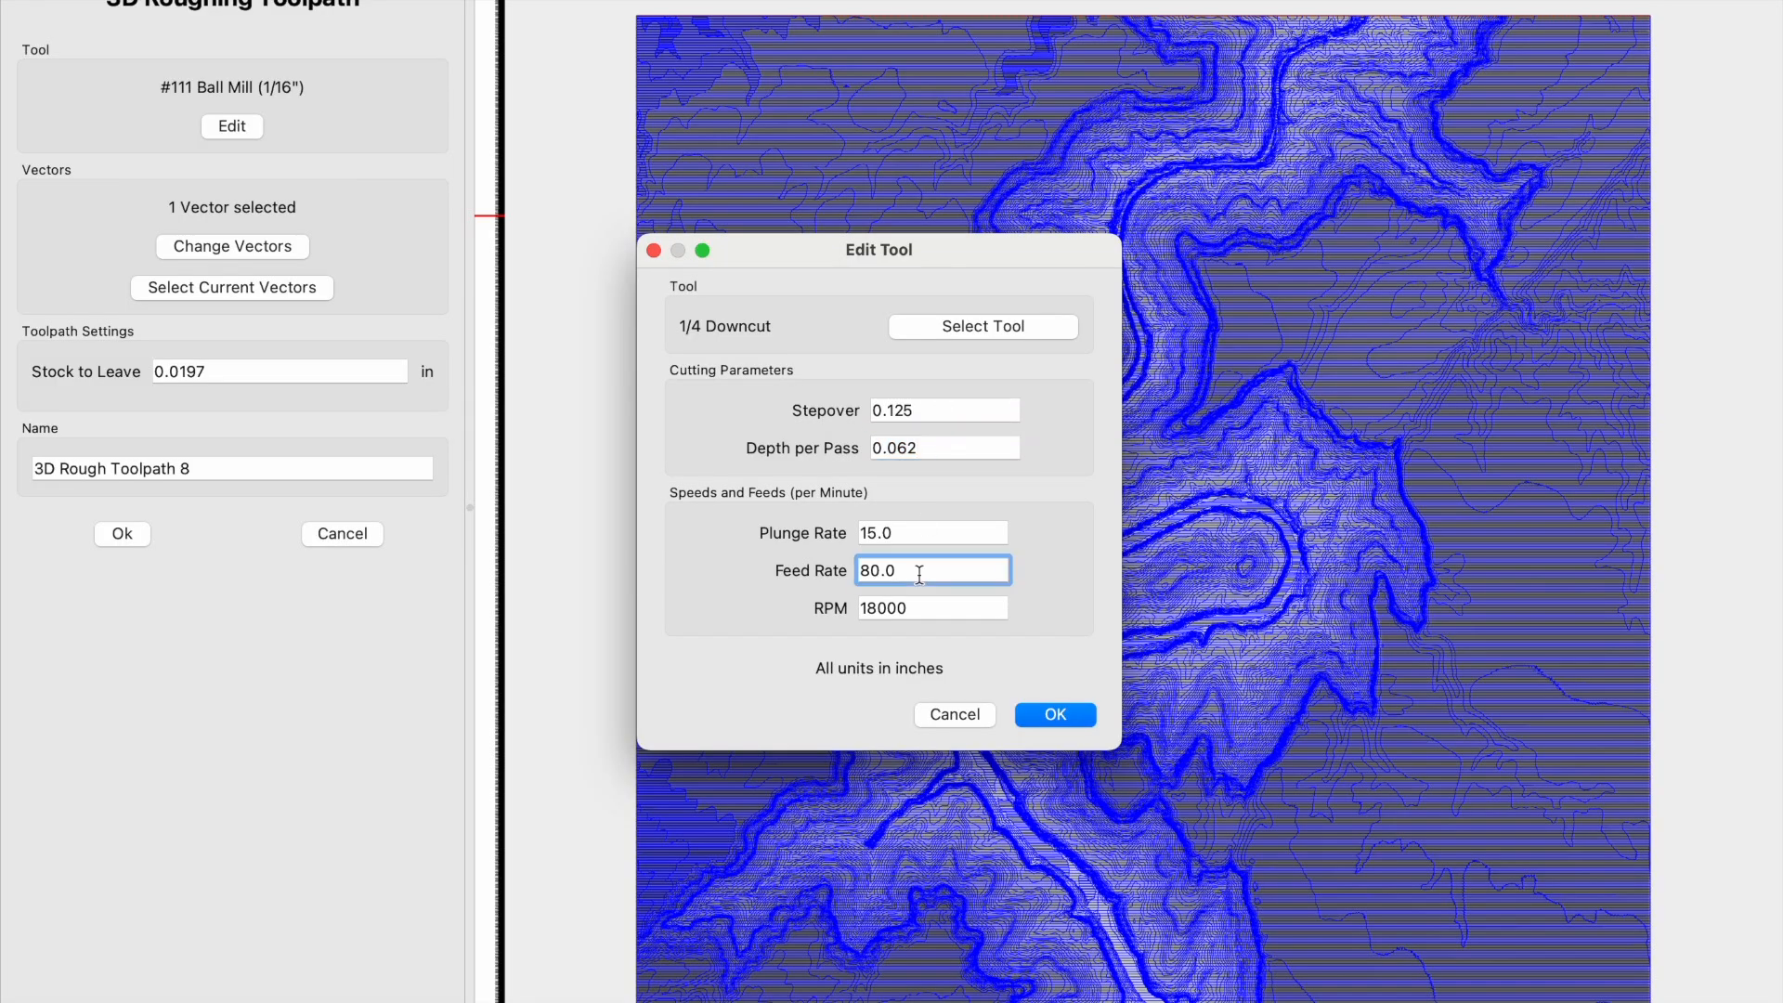
pyautogui.click(951, 607)
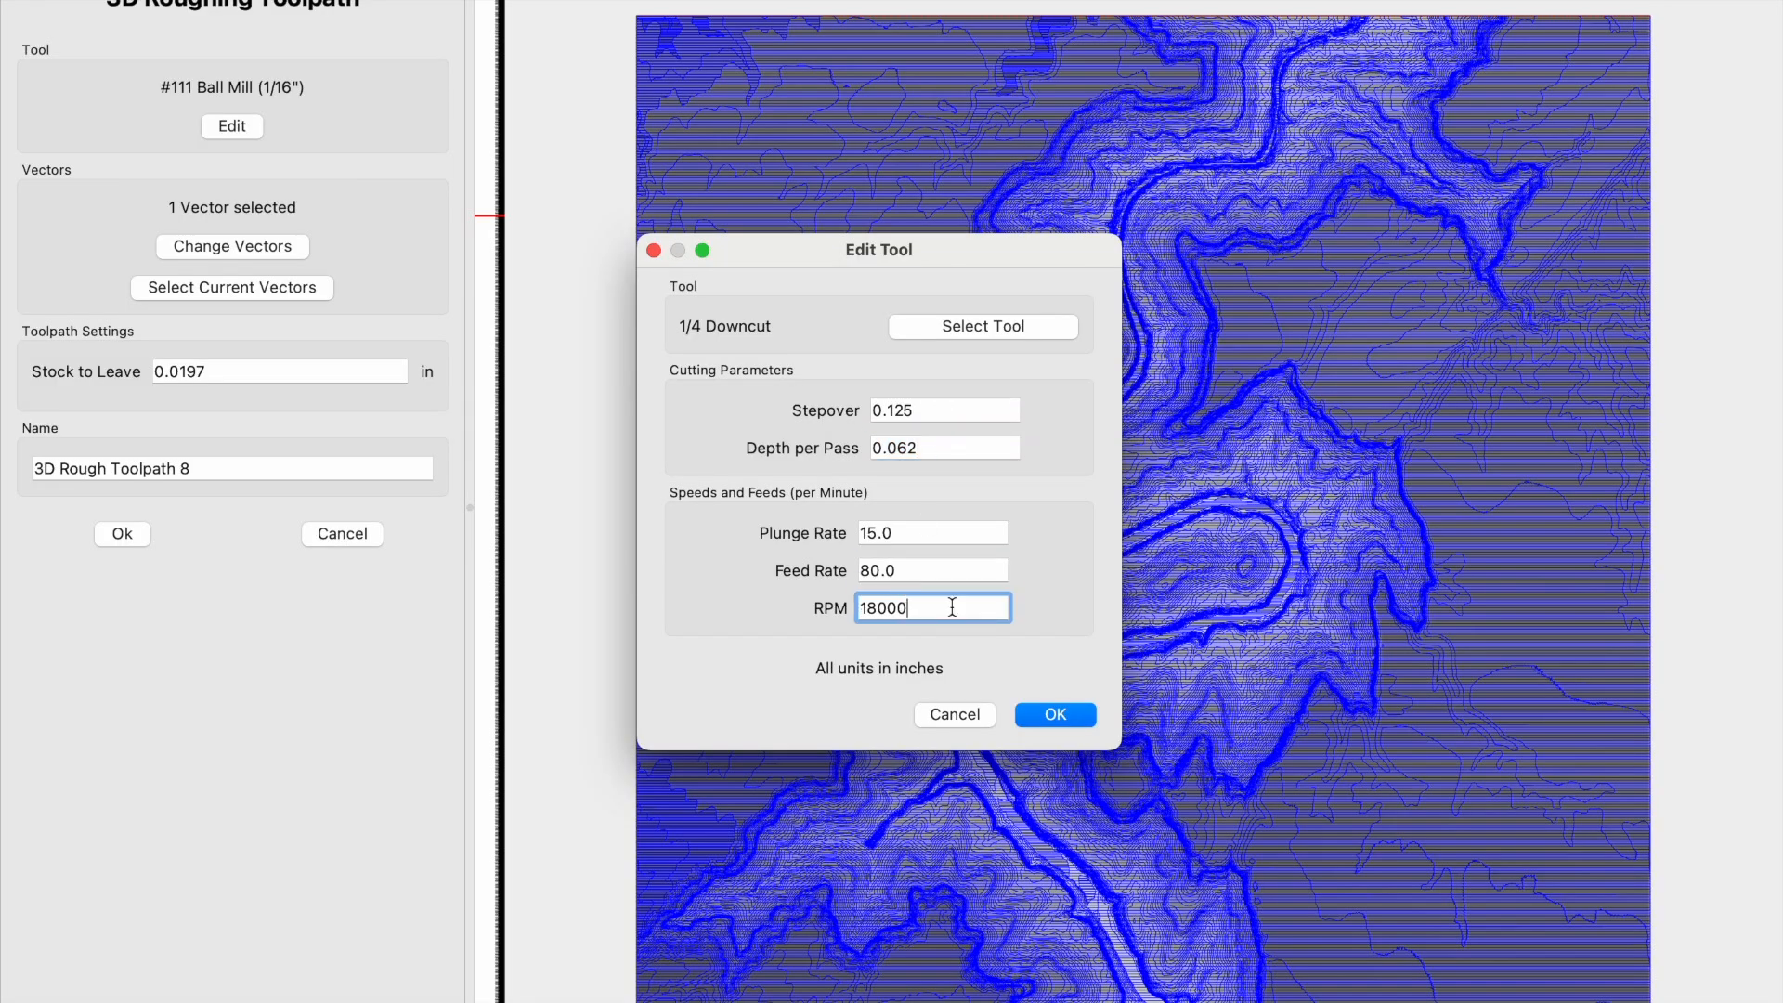
pyautogui.click(1053, 716)
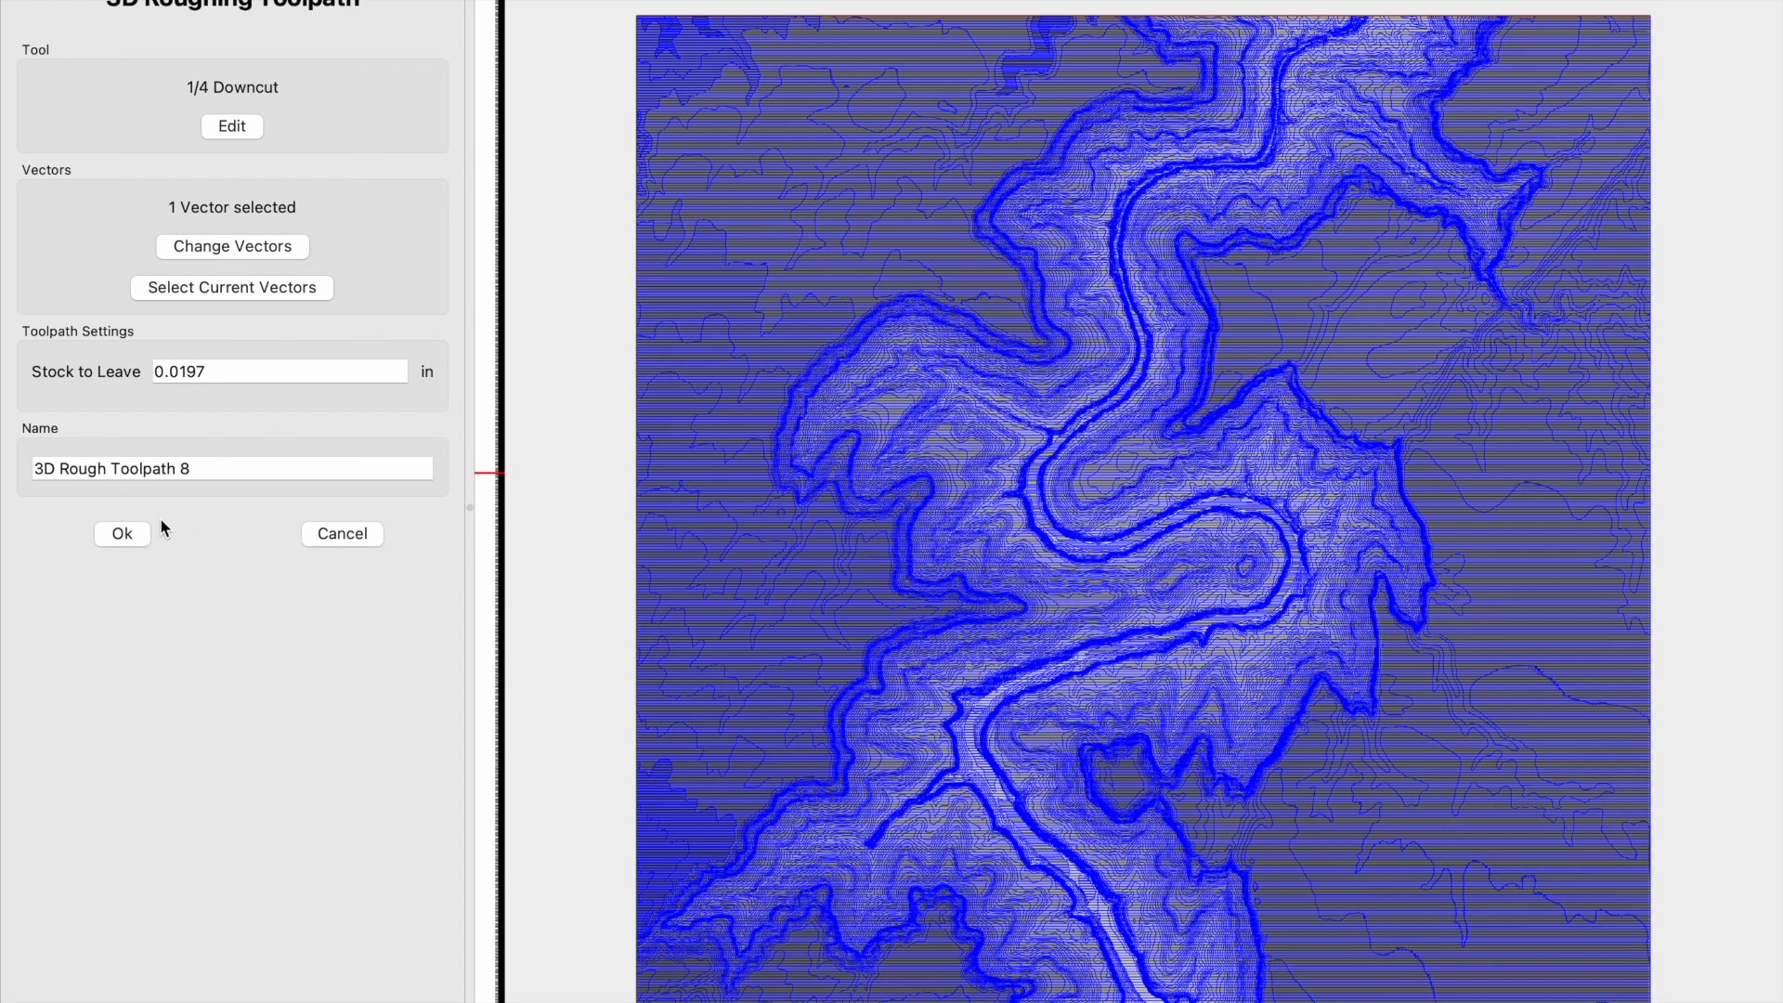
pyautogui.click(130, 533)
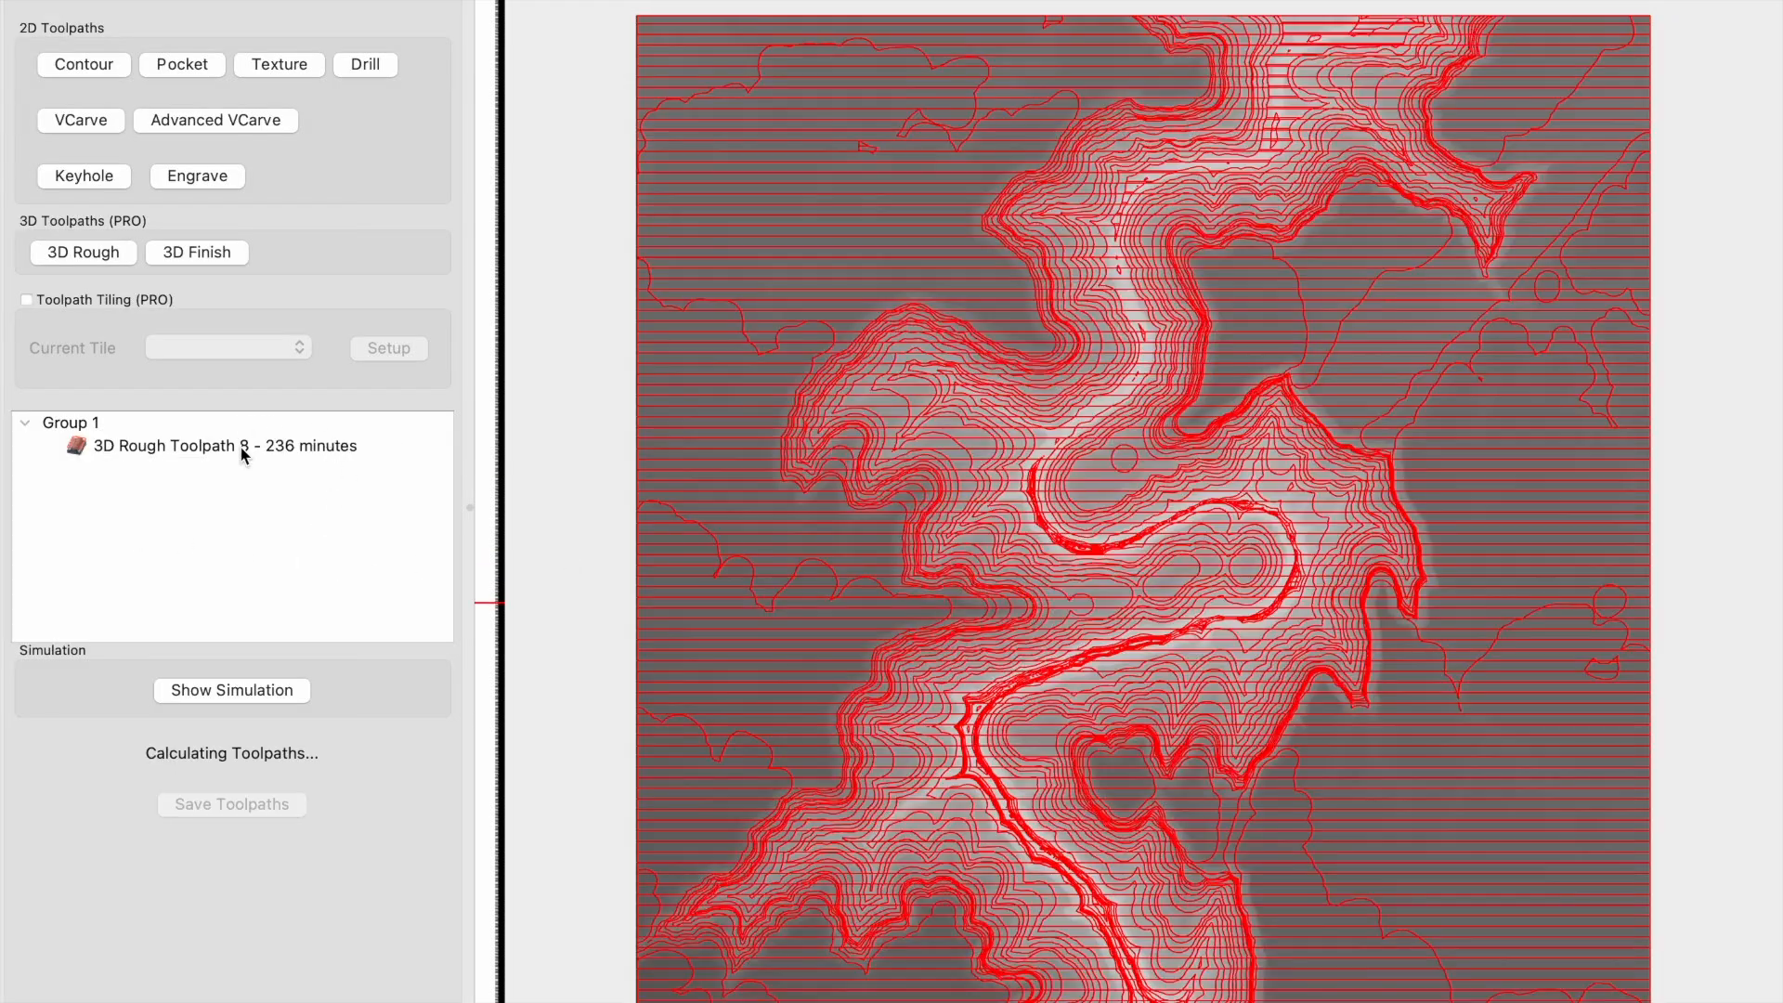
# - Reopen the roughing toolpath, set its tool's feed rate to 100 inches per minute, and recalculate it
pyautogui.doubleClick(242, 449)
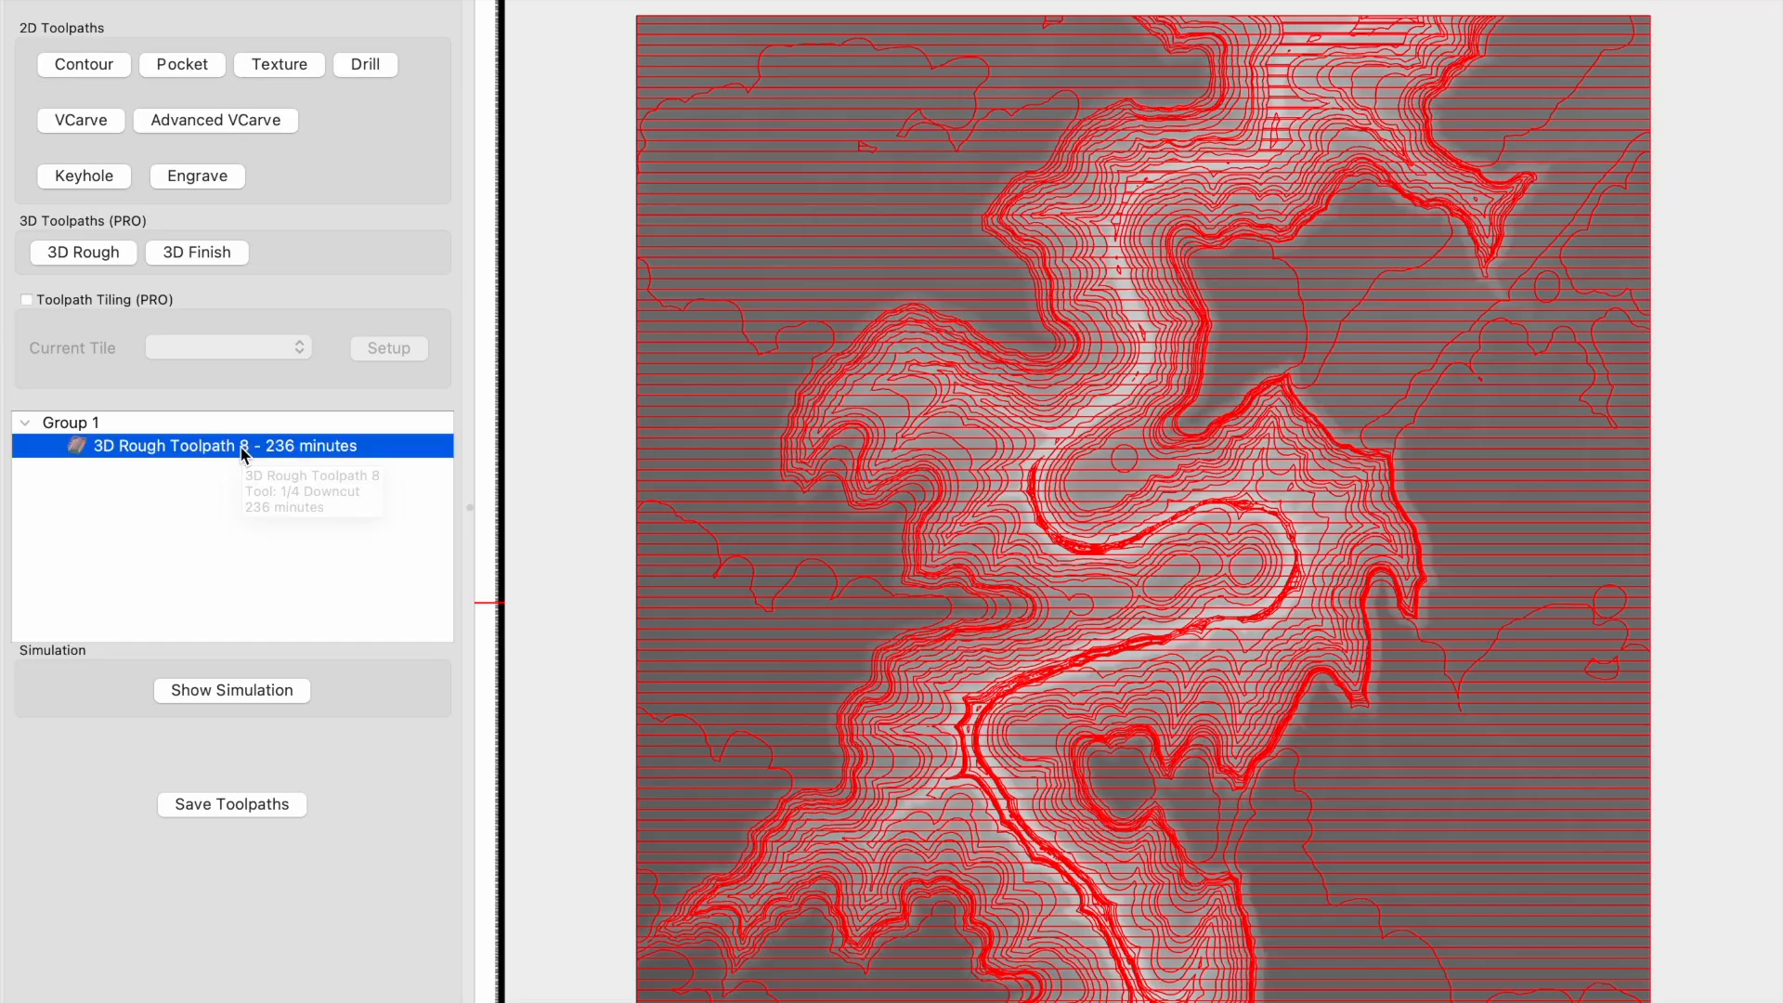
pyautogui.click(257, 129)
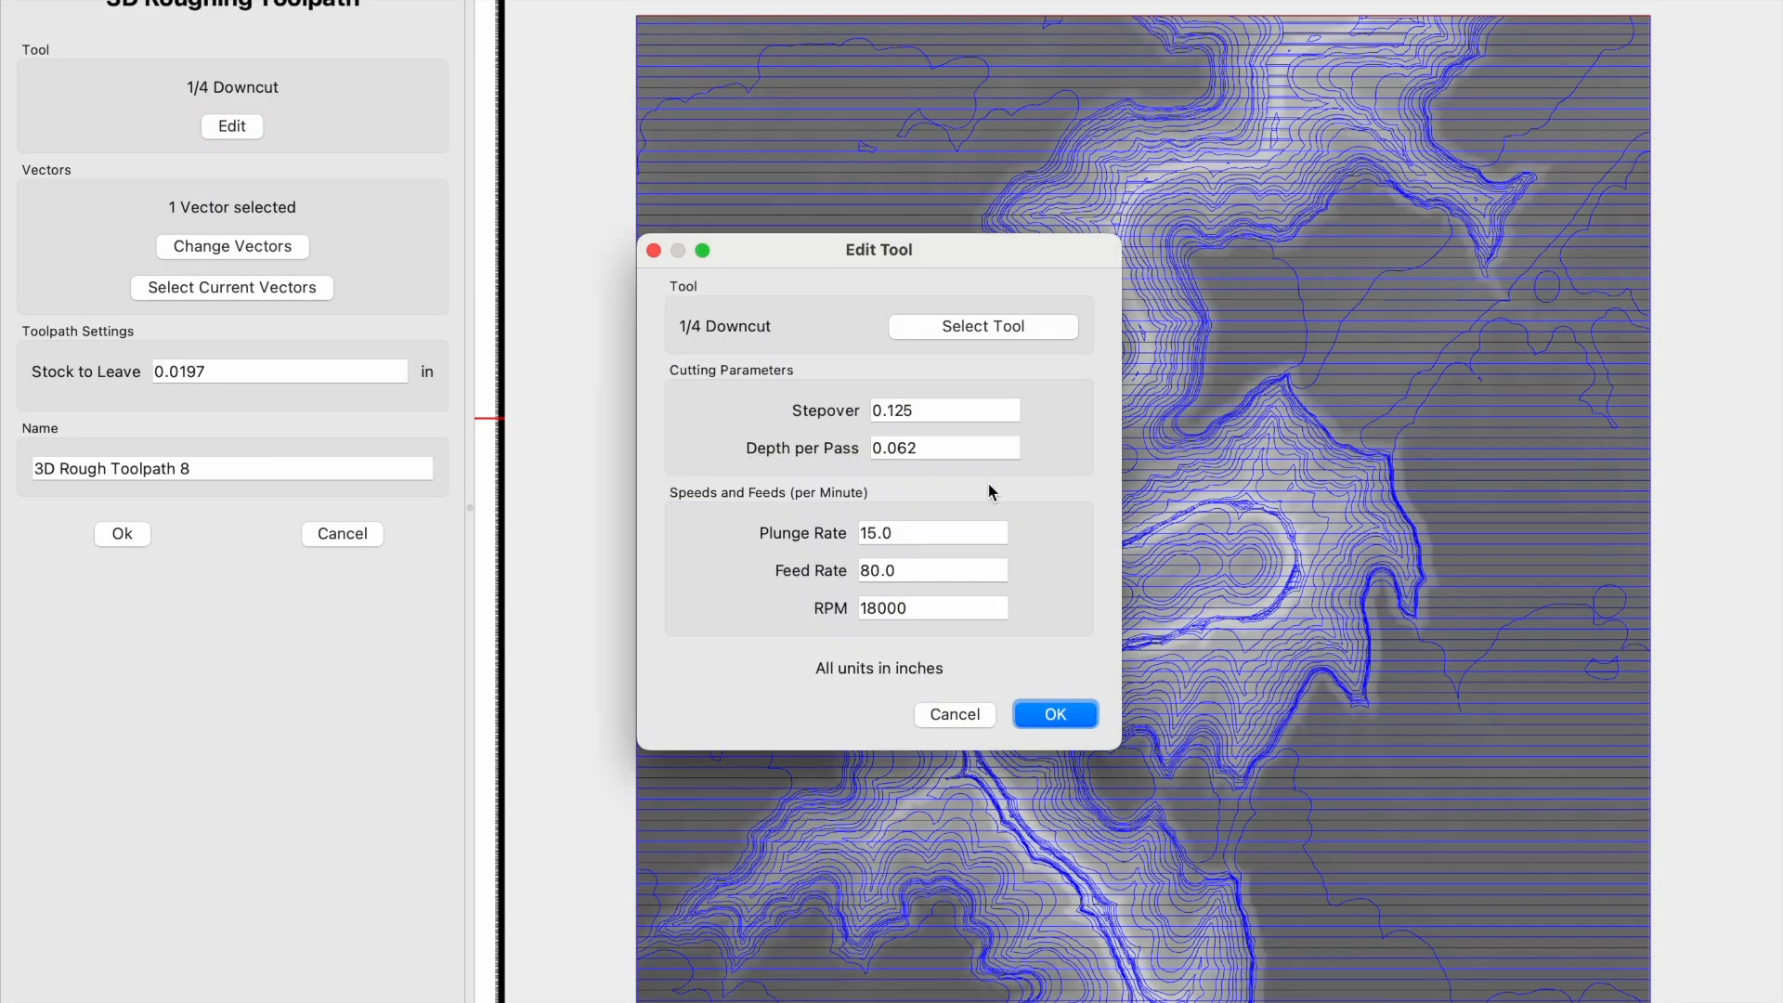
pyautogui.click(883, 569)
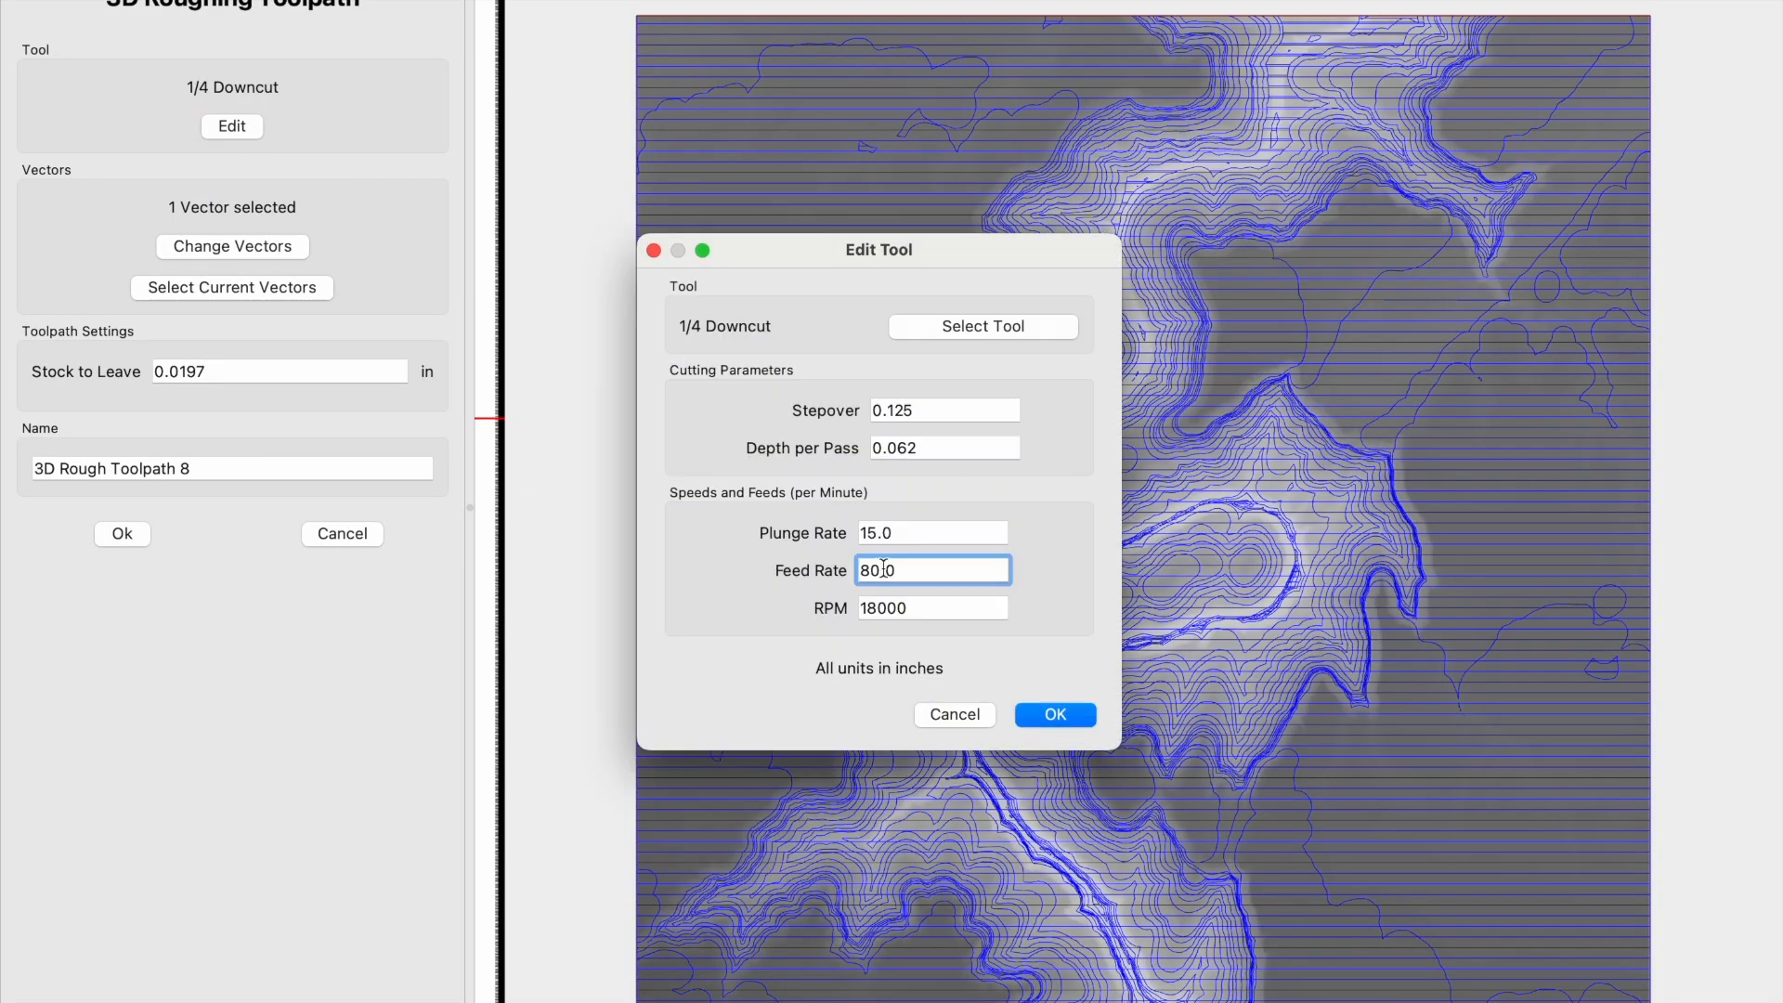
pyautogui.press('BackSpace')
pyautogui.press('BackSpace')
pyautogui.write('100')
pyautogui.click(1090, 722)
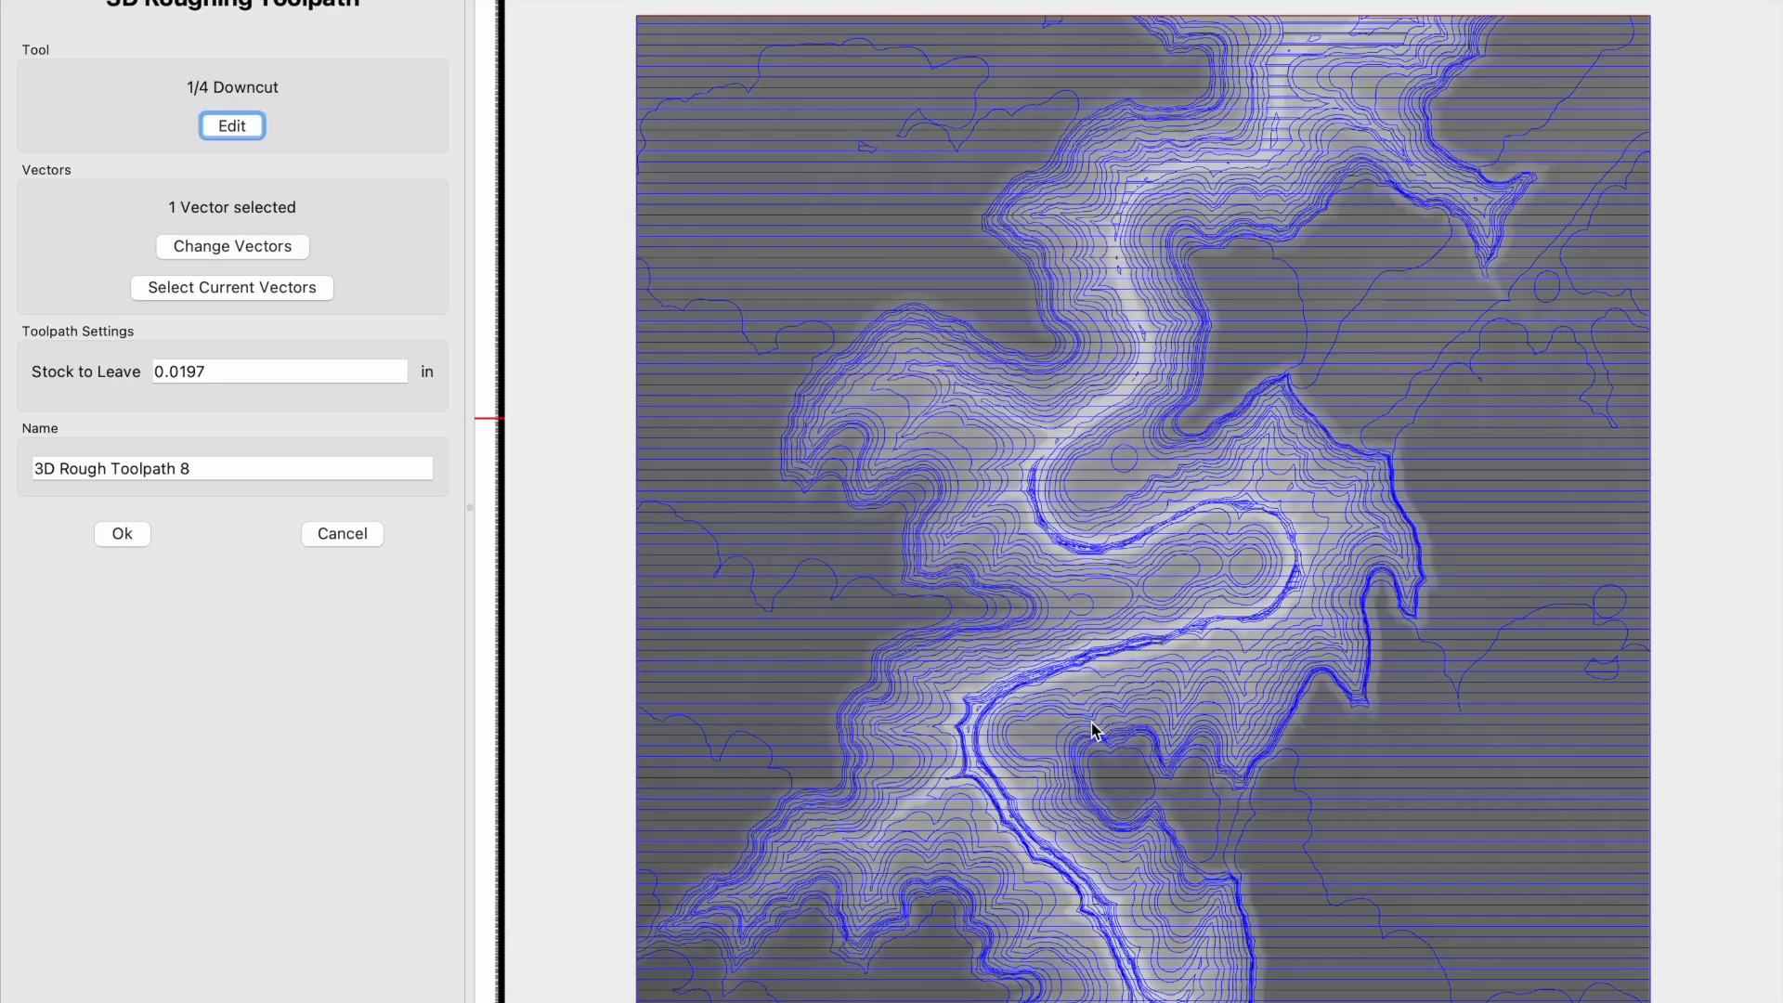
pyautogui.click(146, 535)
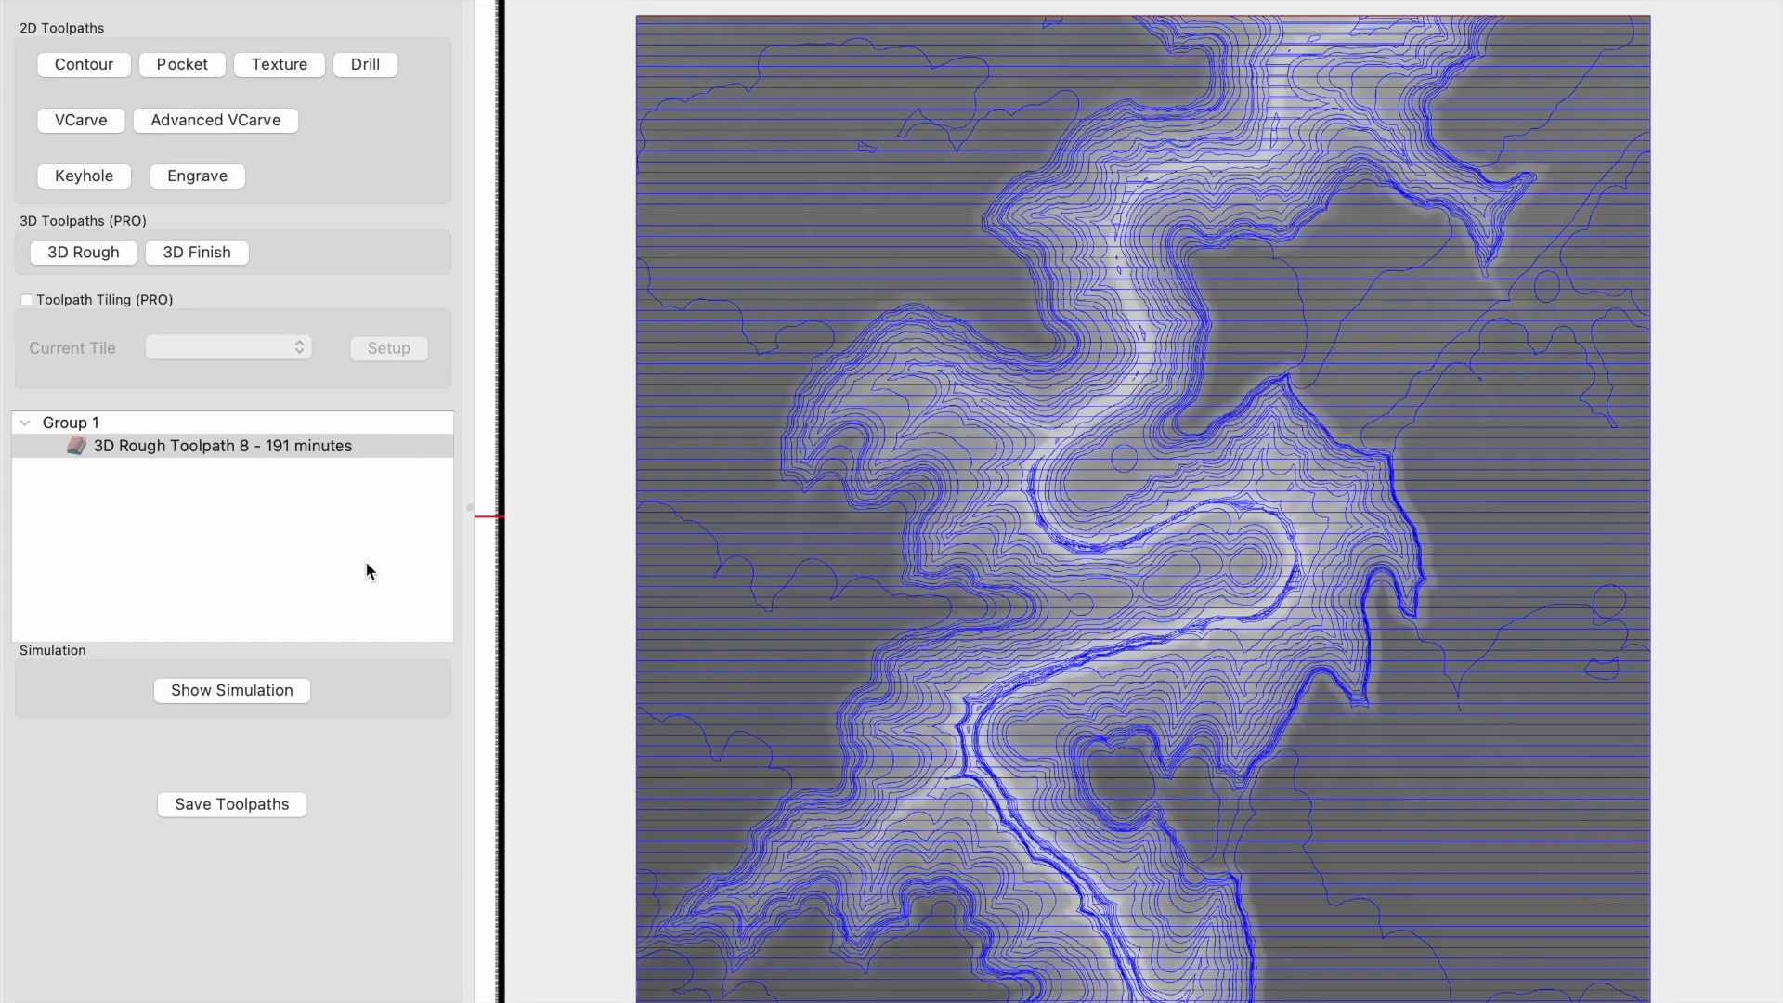
# - Start a 3D finishing toolpath on the terrain's boundary and choose the #101 Ball Mill (1/8") from the Carbide 3D-Shapeoko-Hardwood library
pyautogui.click(172, 253)
pyautogui.click(796, 535)
pyautogui.click(232, 126)
pyautogui.click(956, 342)
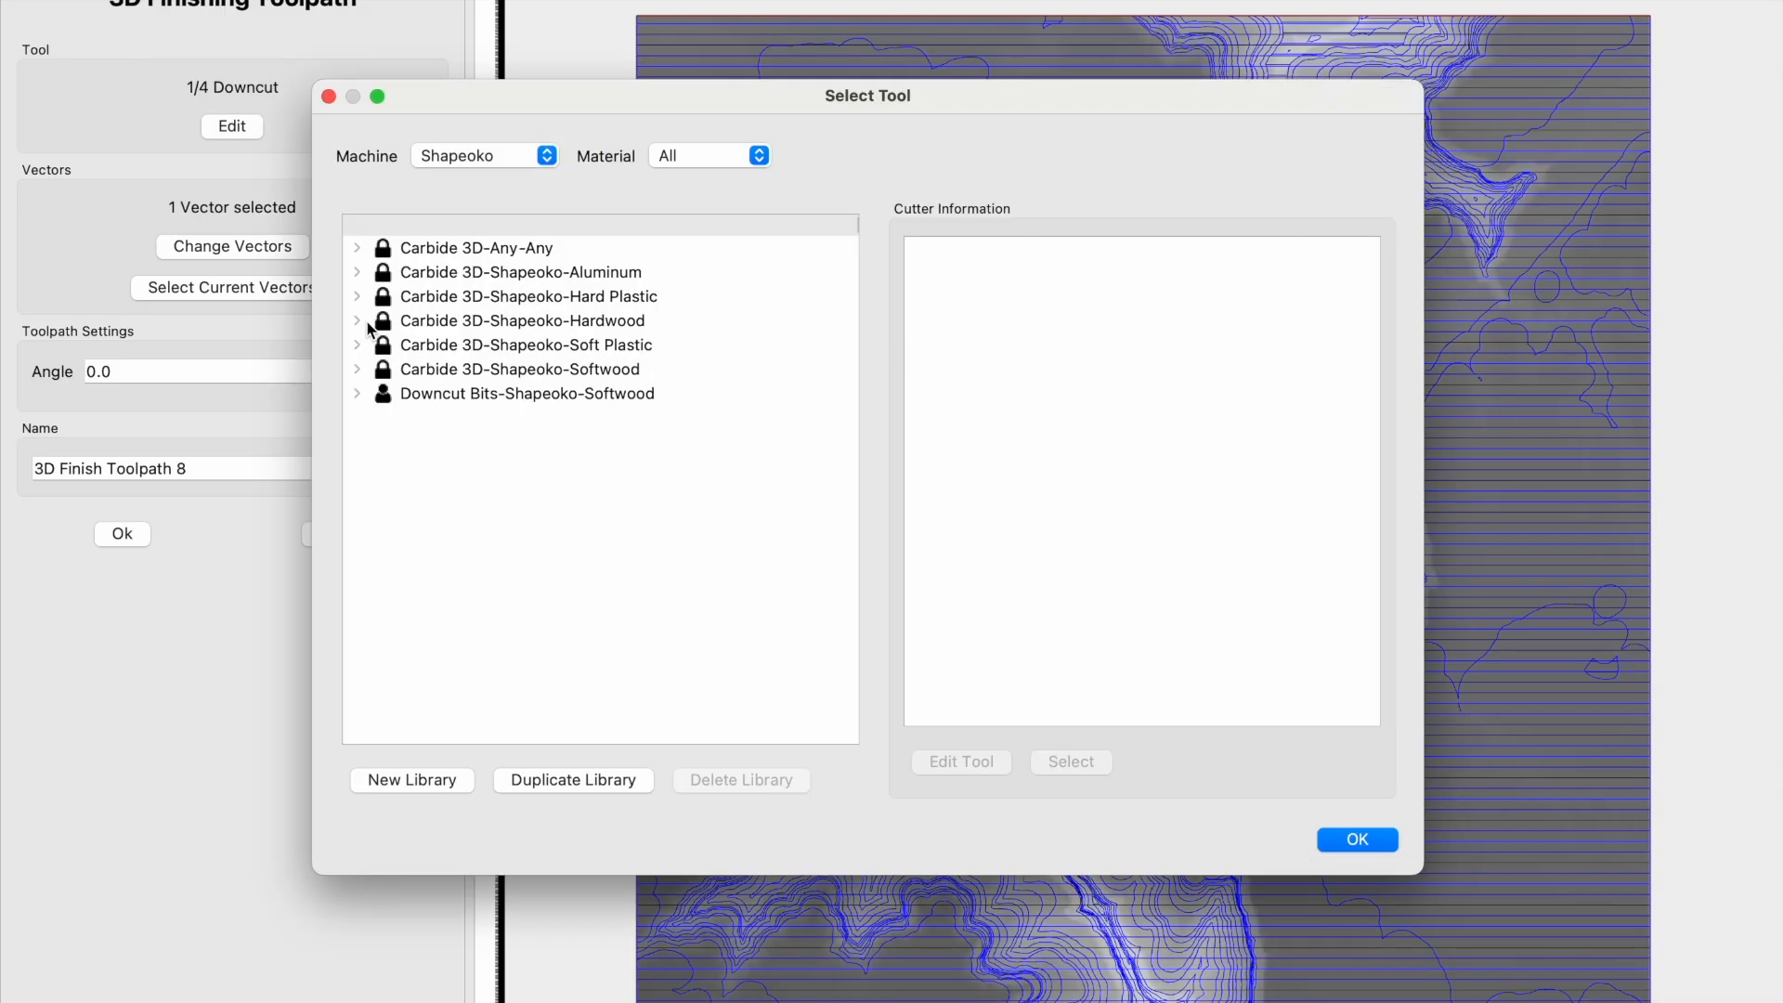
pyautogui.click(358, 321)
pyautogui.click(388, 368)
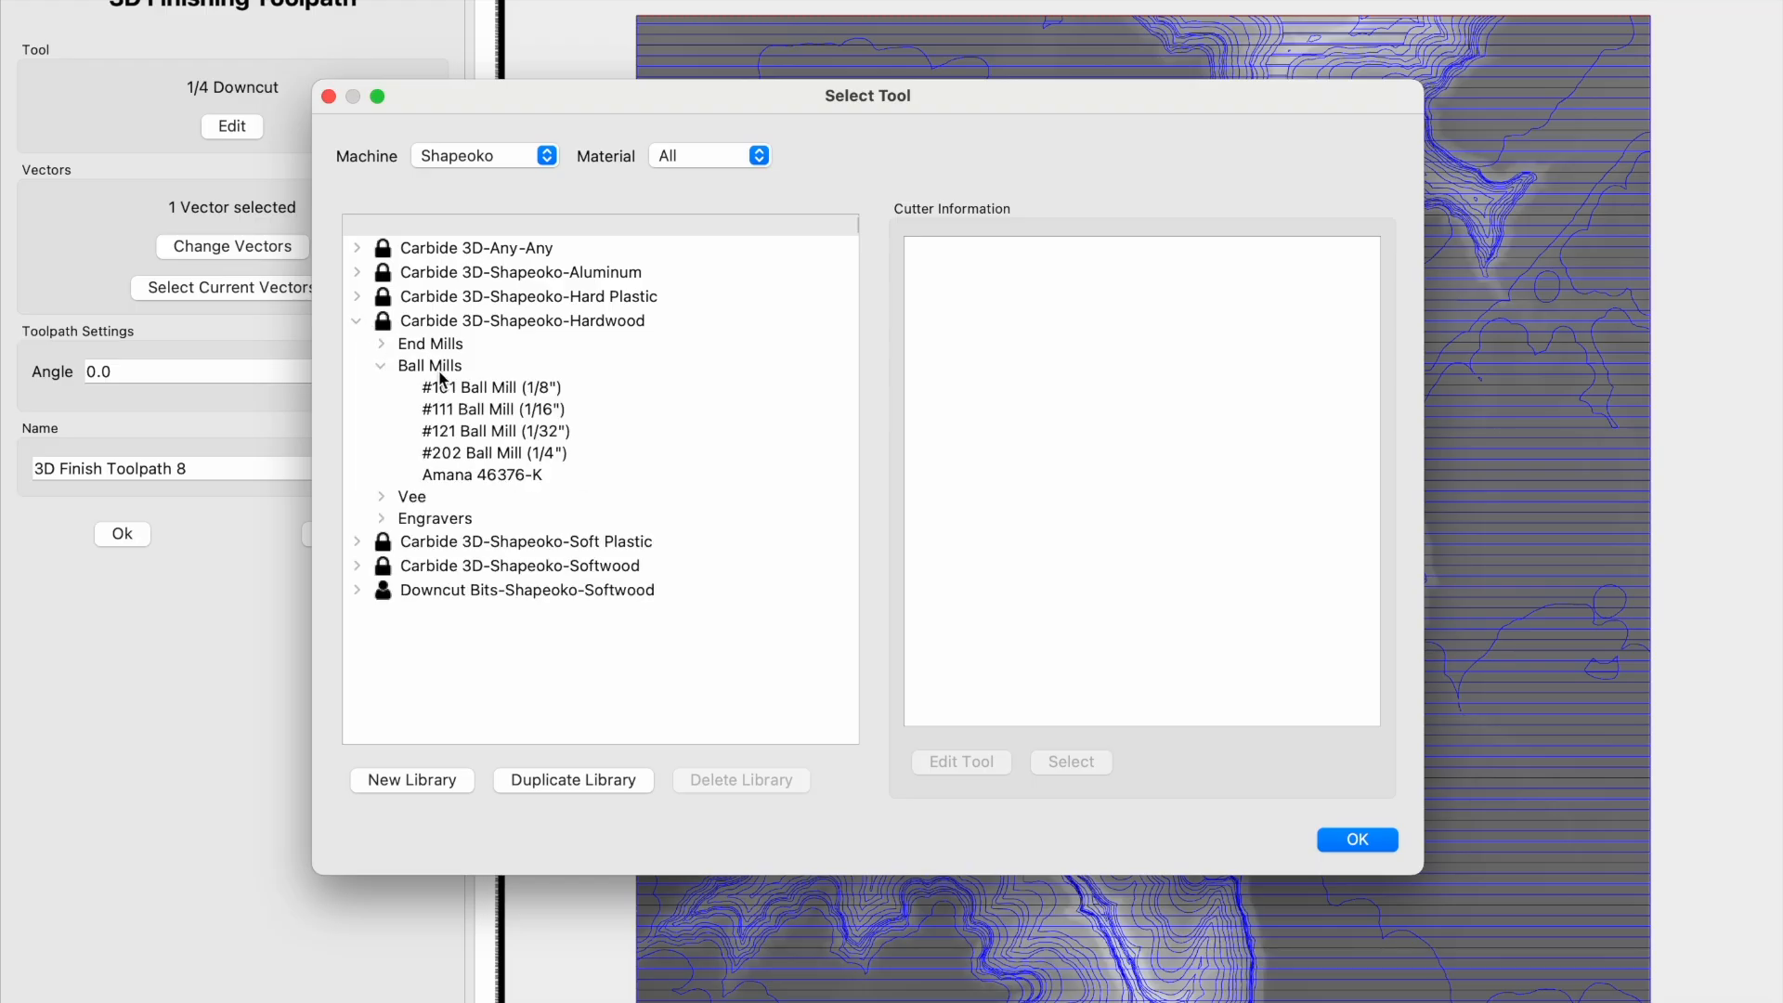
pyautogui.click(475, 390)
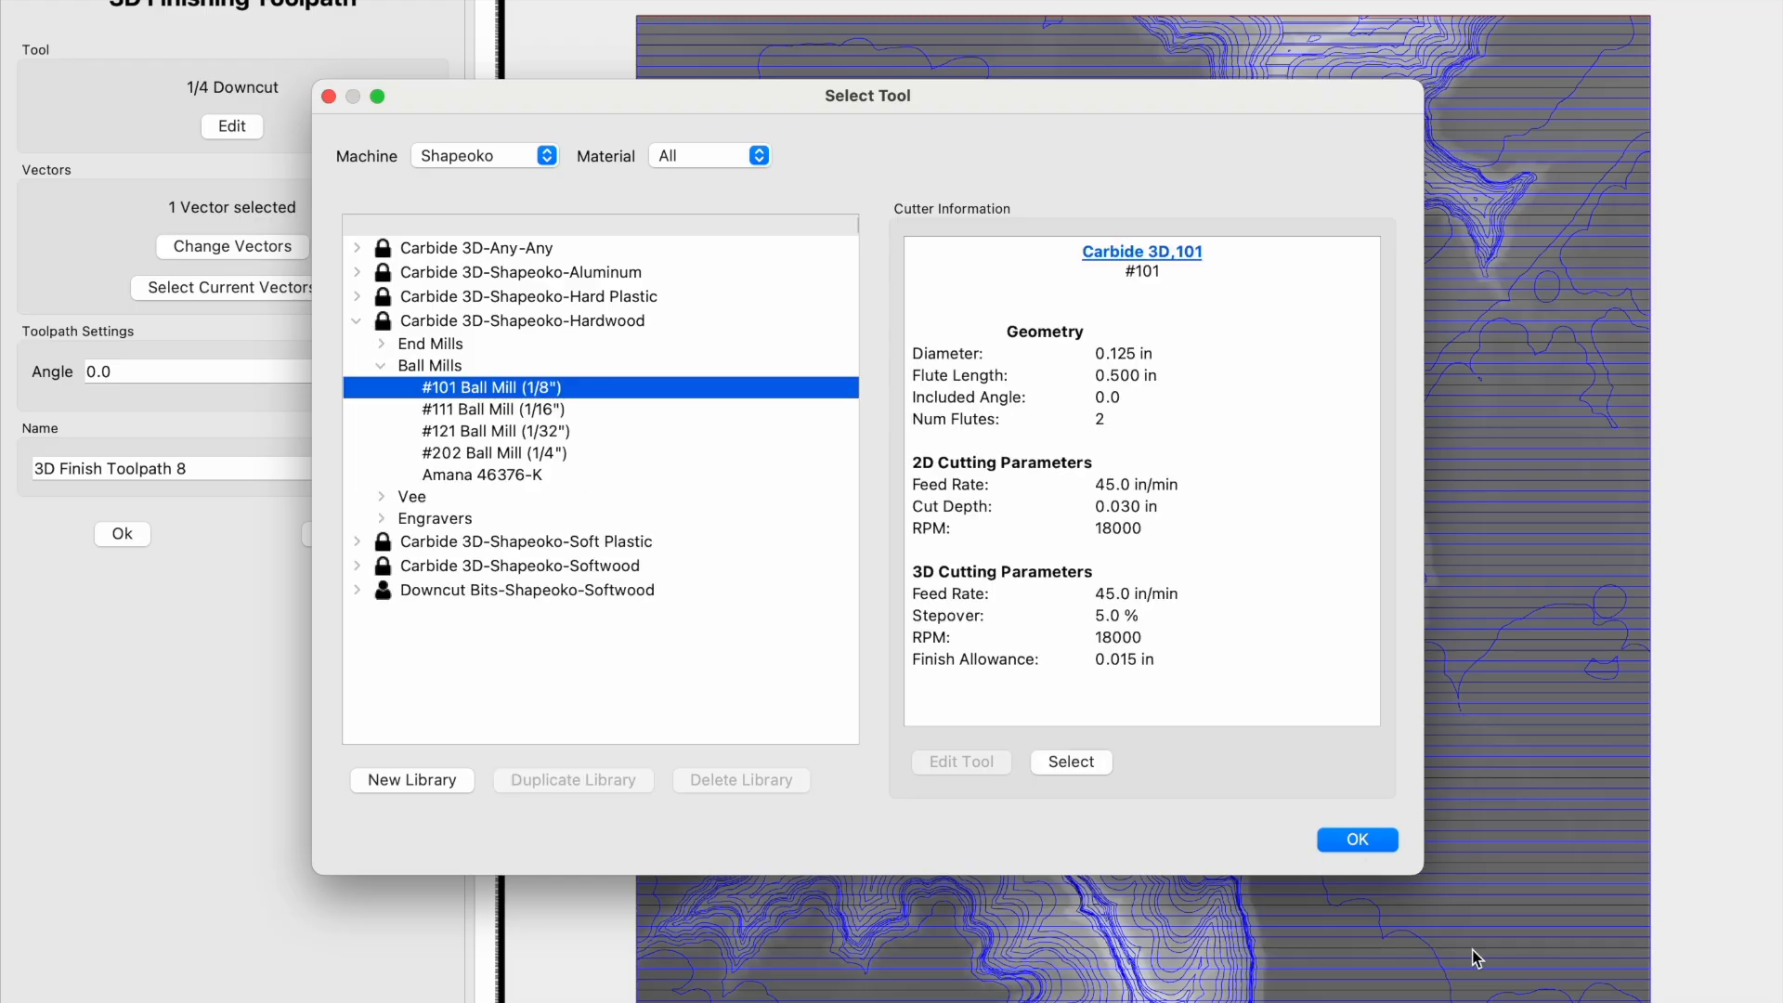
pyautogui.click(1356, 840)
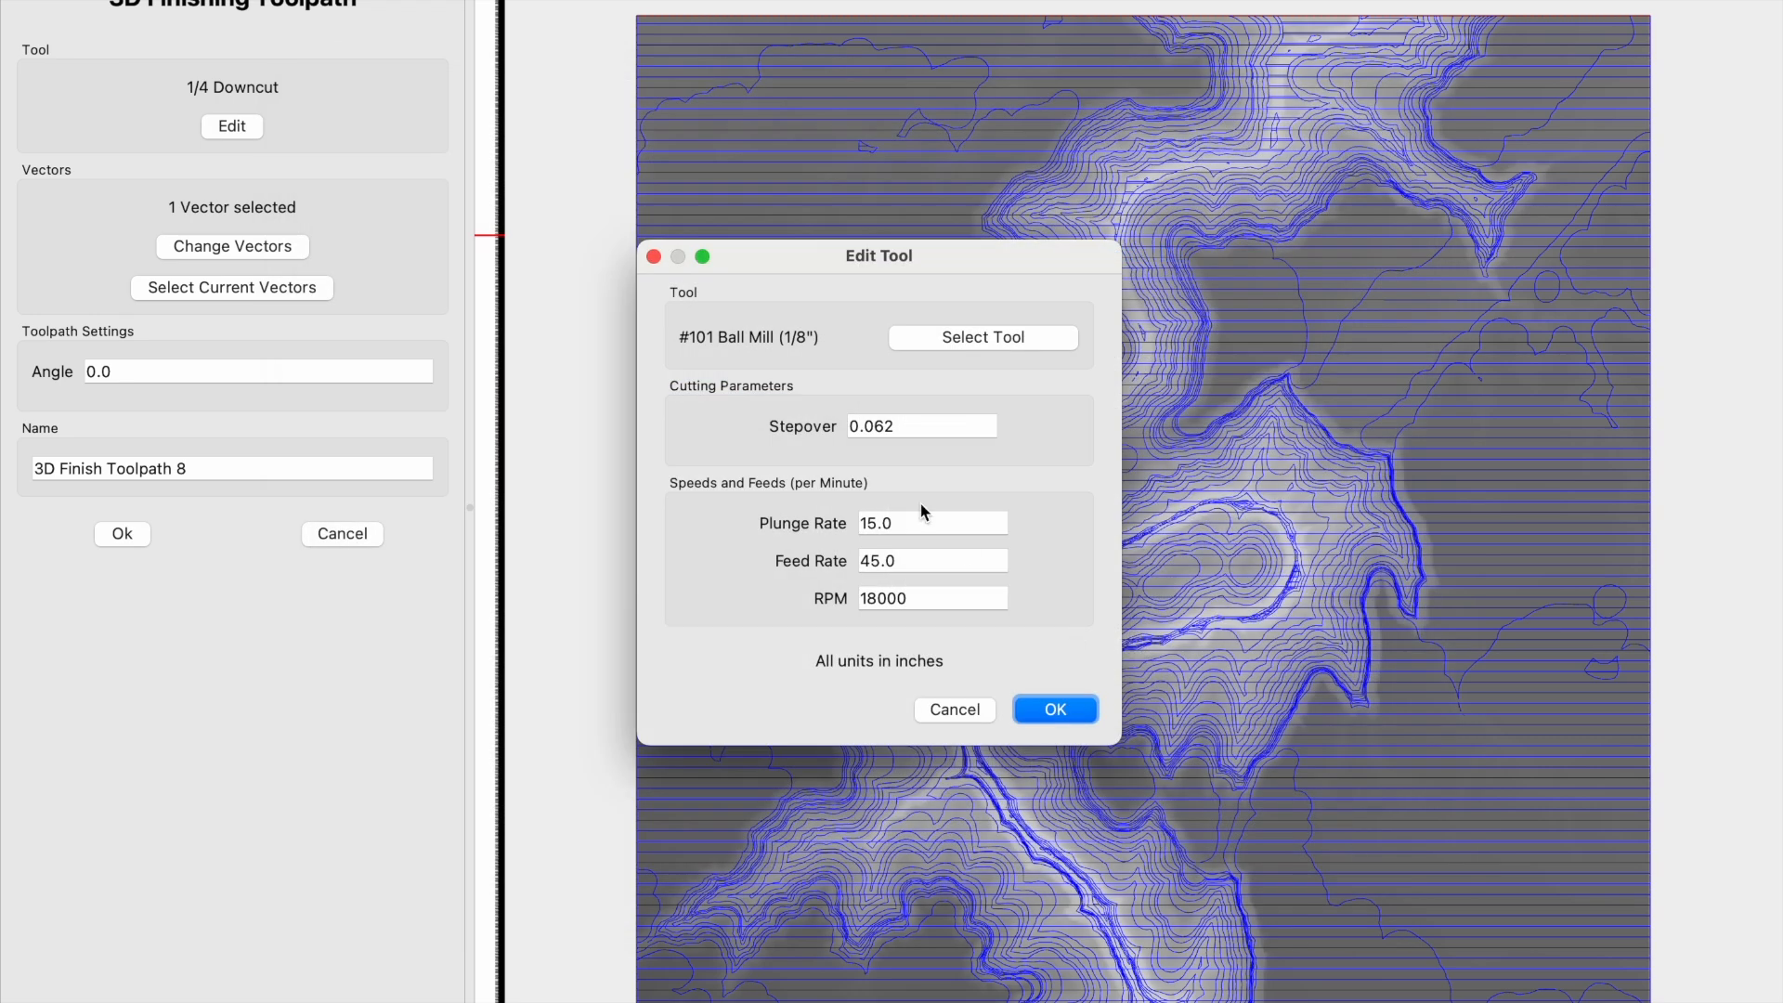
# - Set the ball mill's stepover to 0.022 in, keep its speeds and feeds, and create the finishing toolpath
pyautogui.moveTo(883, 430); pyautogui.dragTo(957, 428)
pyautogui.write('2')
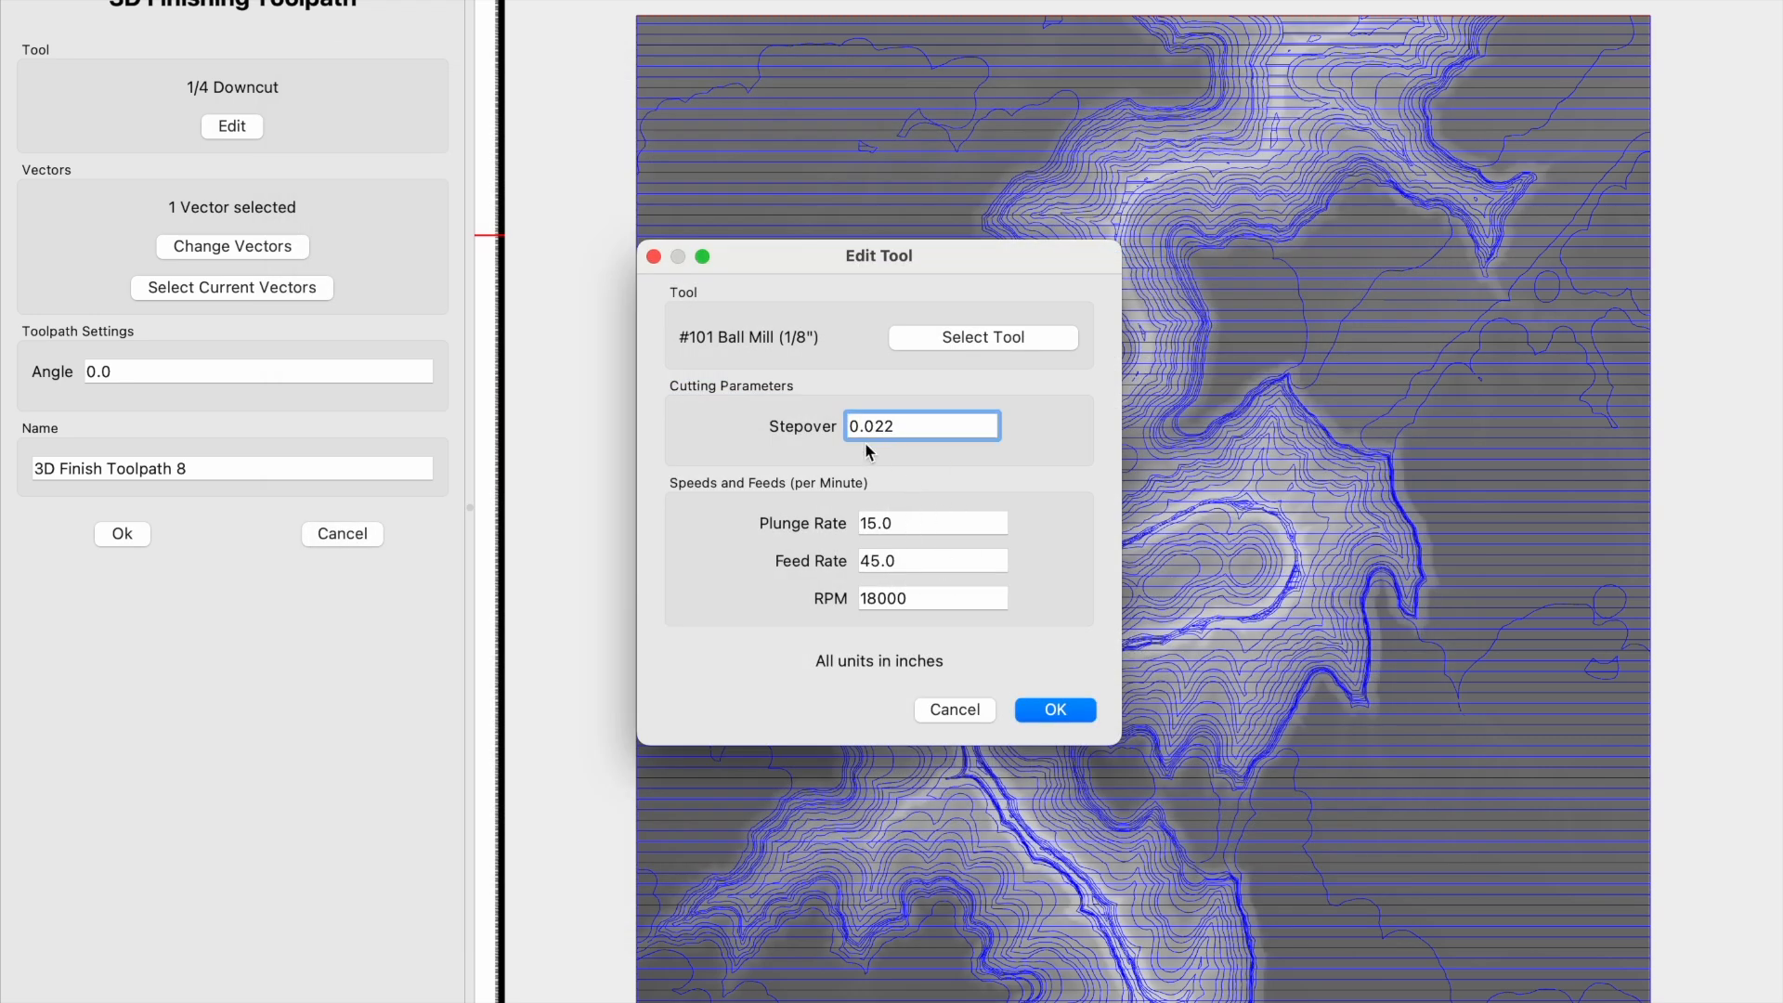
pyautogui.write('2')
pyautogui.moveTo(902, 433); pyautogui.dragTo(839, 432)
pyautogui.click(923, 429)
pyautogui.click(933, 562)
pyautogui.moveTo(934, 562); pyautogui.dragTo(856, 564)
pyautogui.click(926, 601)
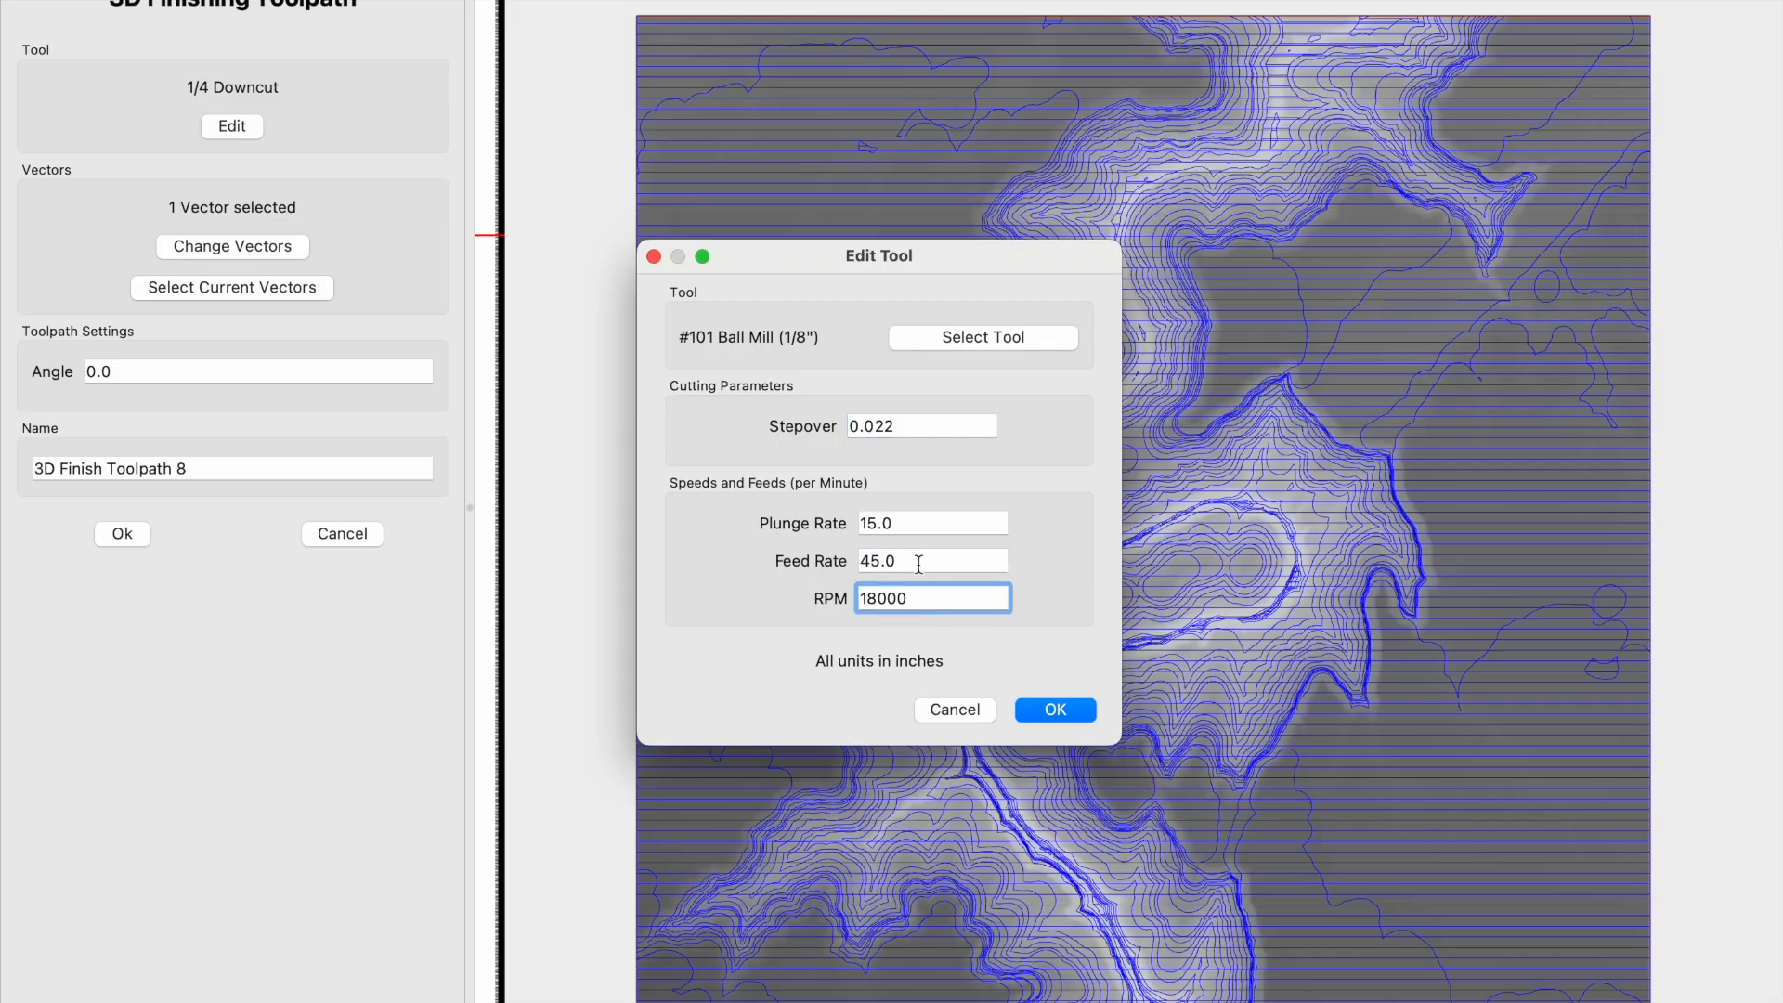
pyautogui.click(1055, 710)
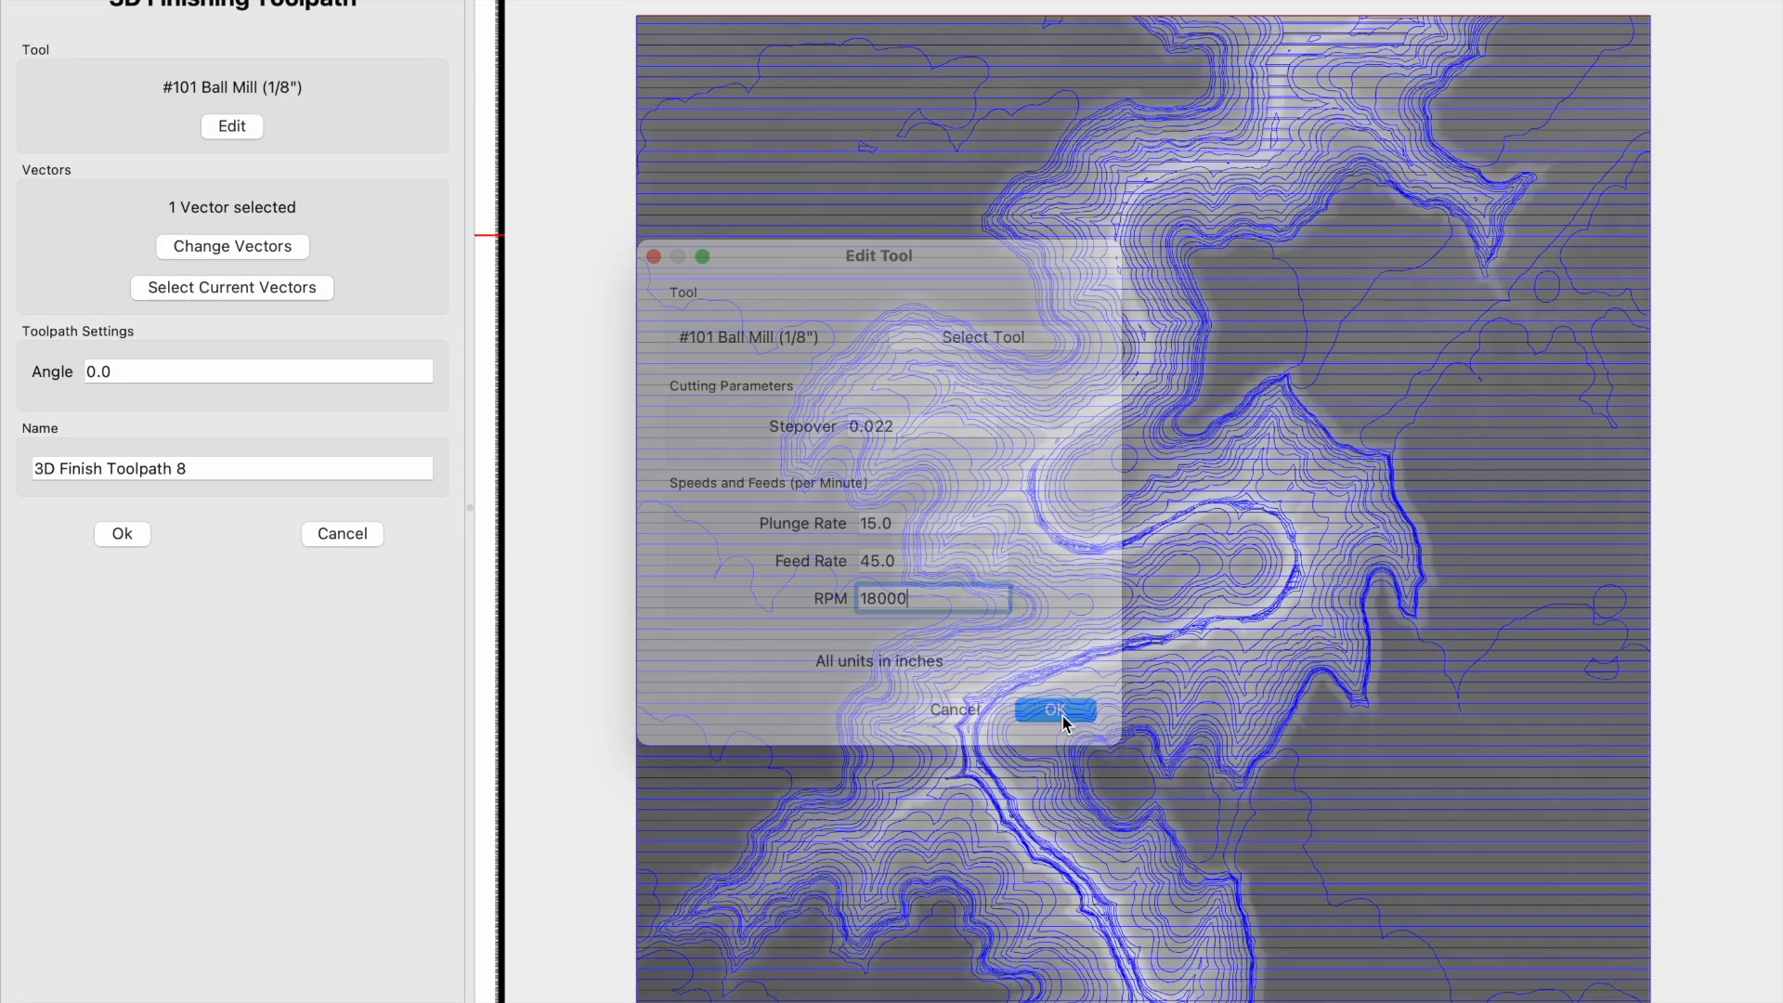
pyautogui.click(121, 534)
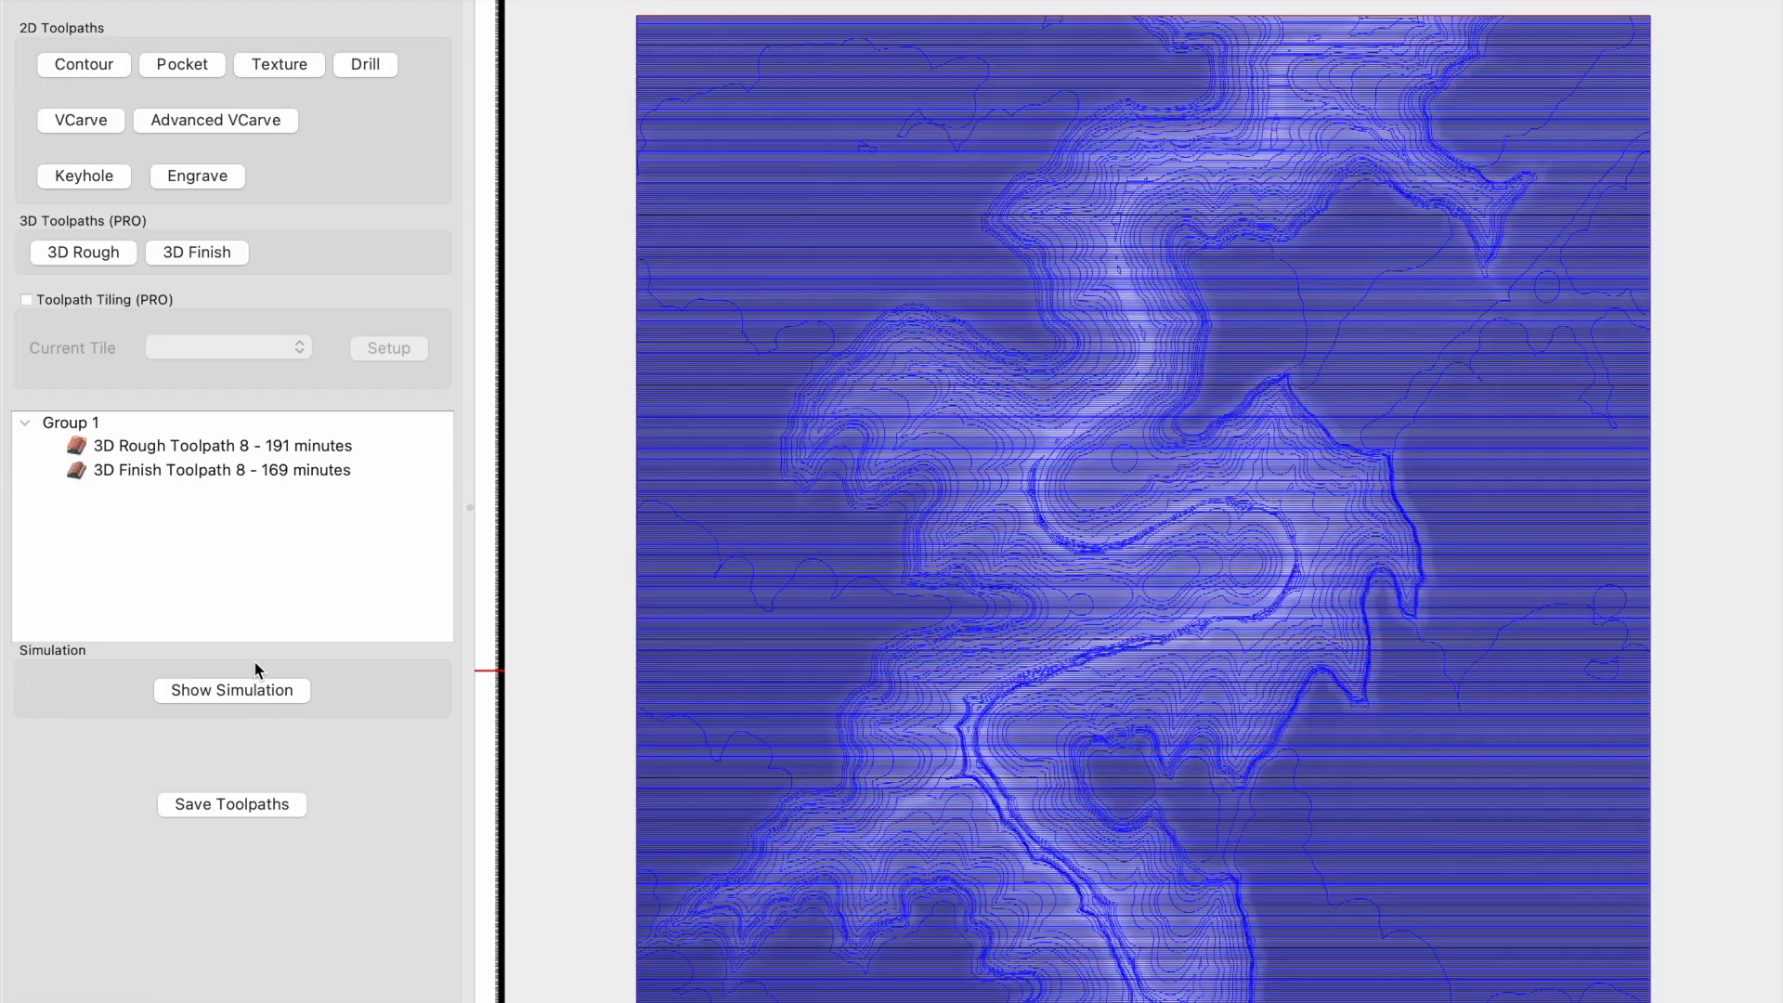
# - Simulate the roughing and finishing toolpaths, inspect the carved canyon from several angles, and close the simulation
pyautogui.click(247, 689)
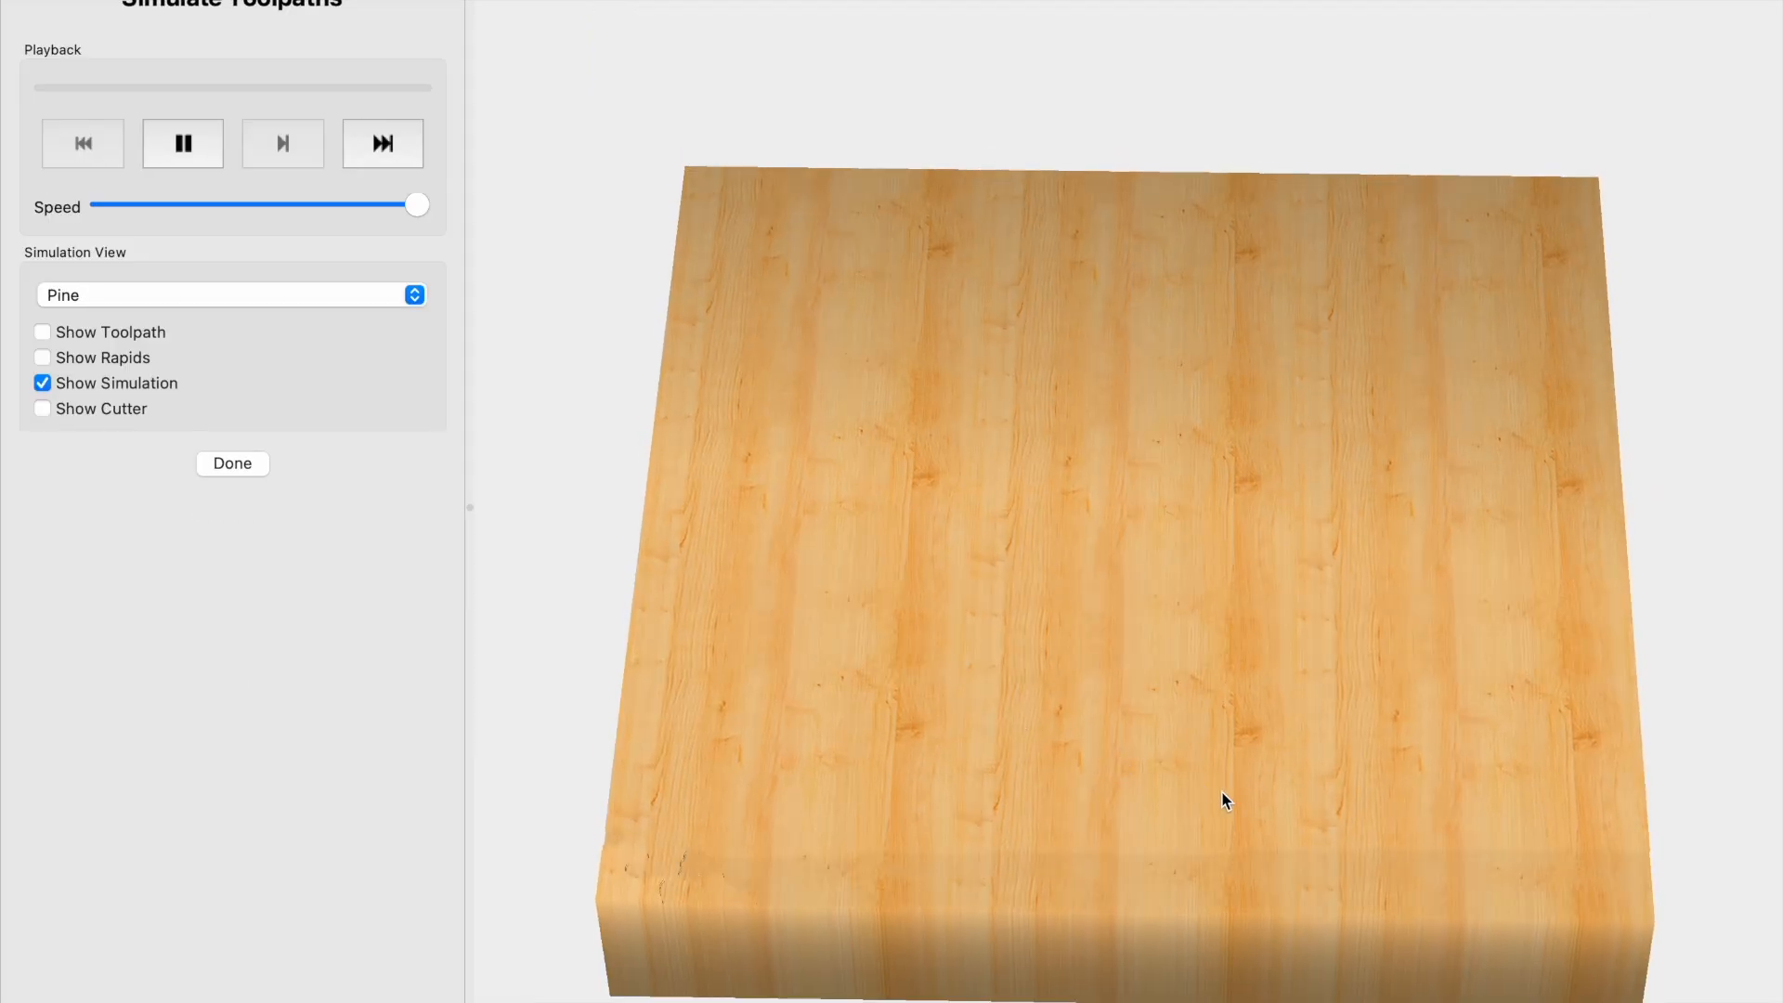
pyautogui.moveTo(1262, 826); pyautogui.dragTo(1309, 724)
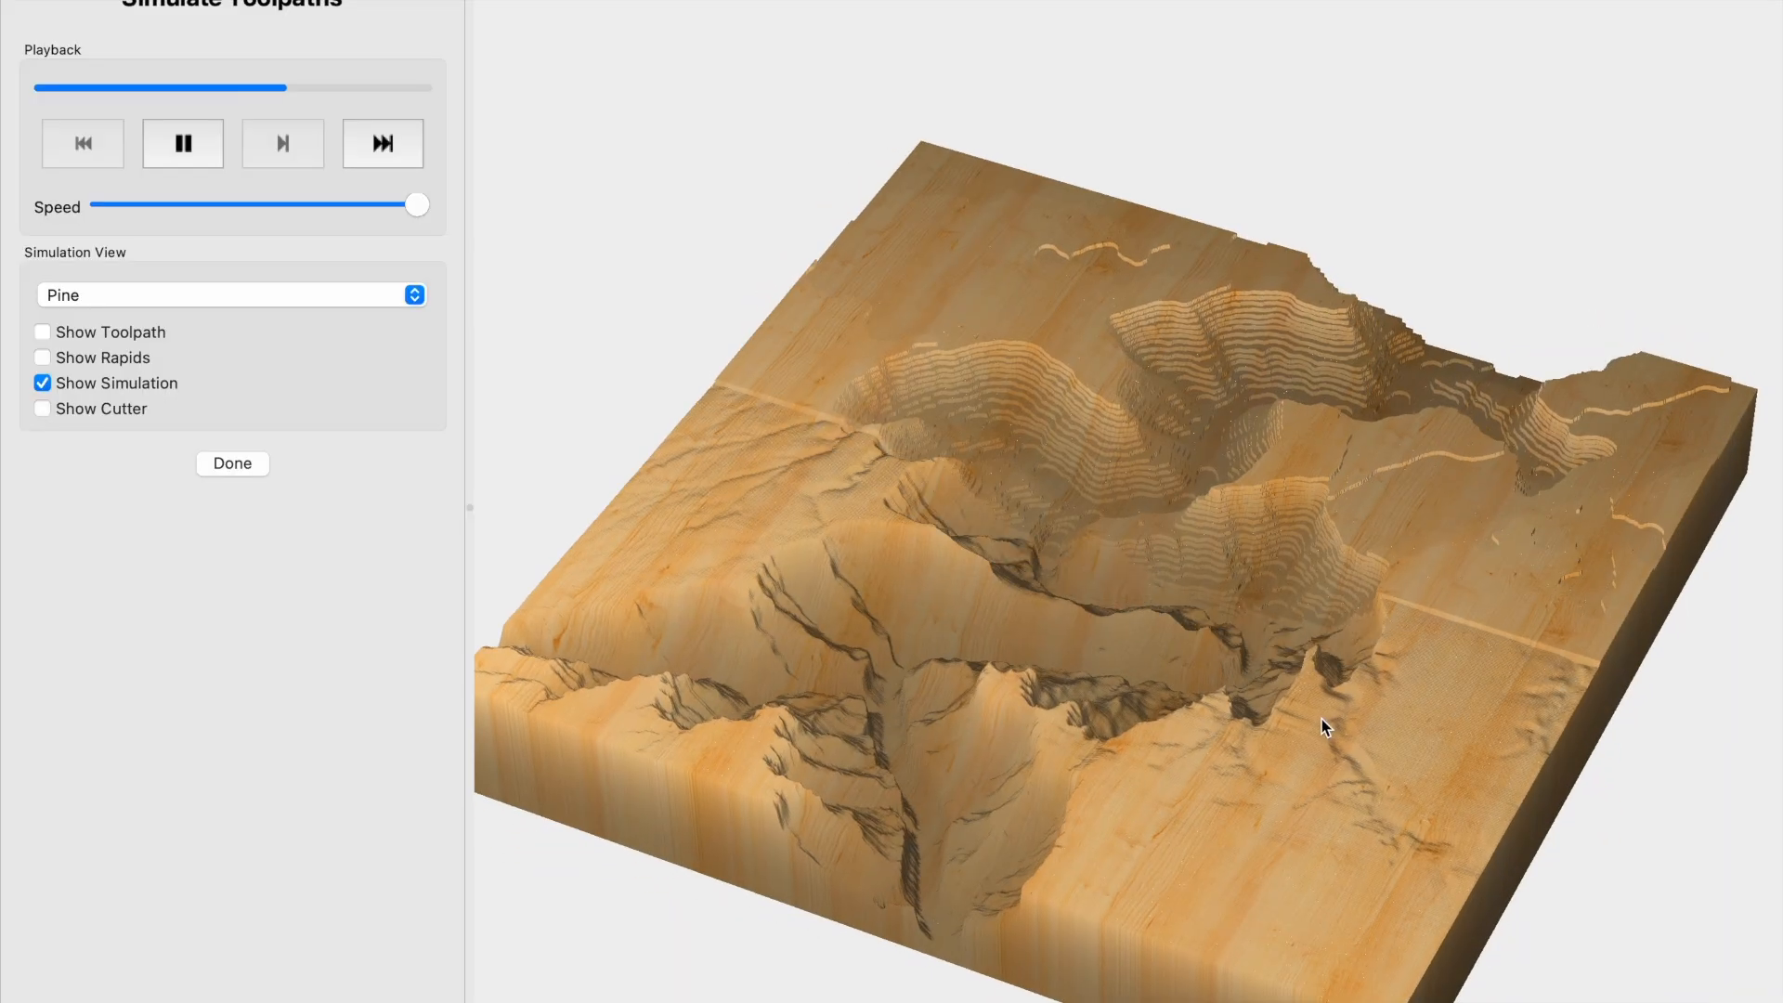
pyautogui.moveTo(1129, 724); pyautogui.dragTo(1297, 785)
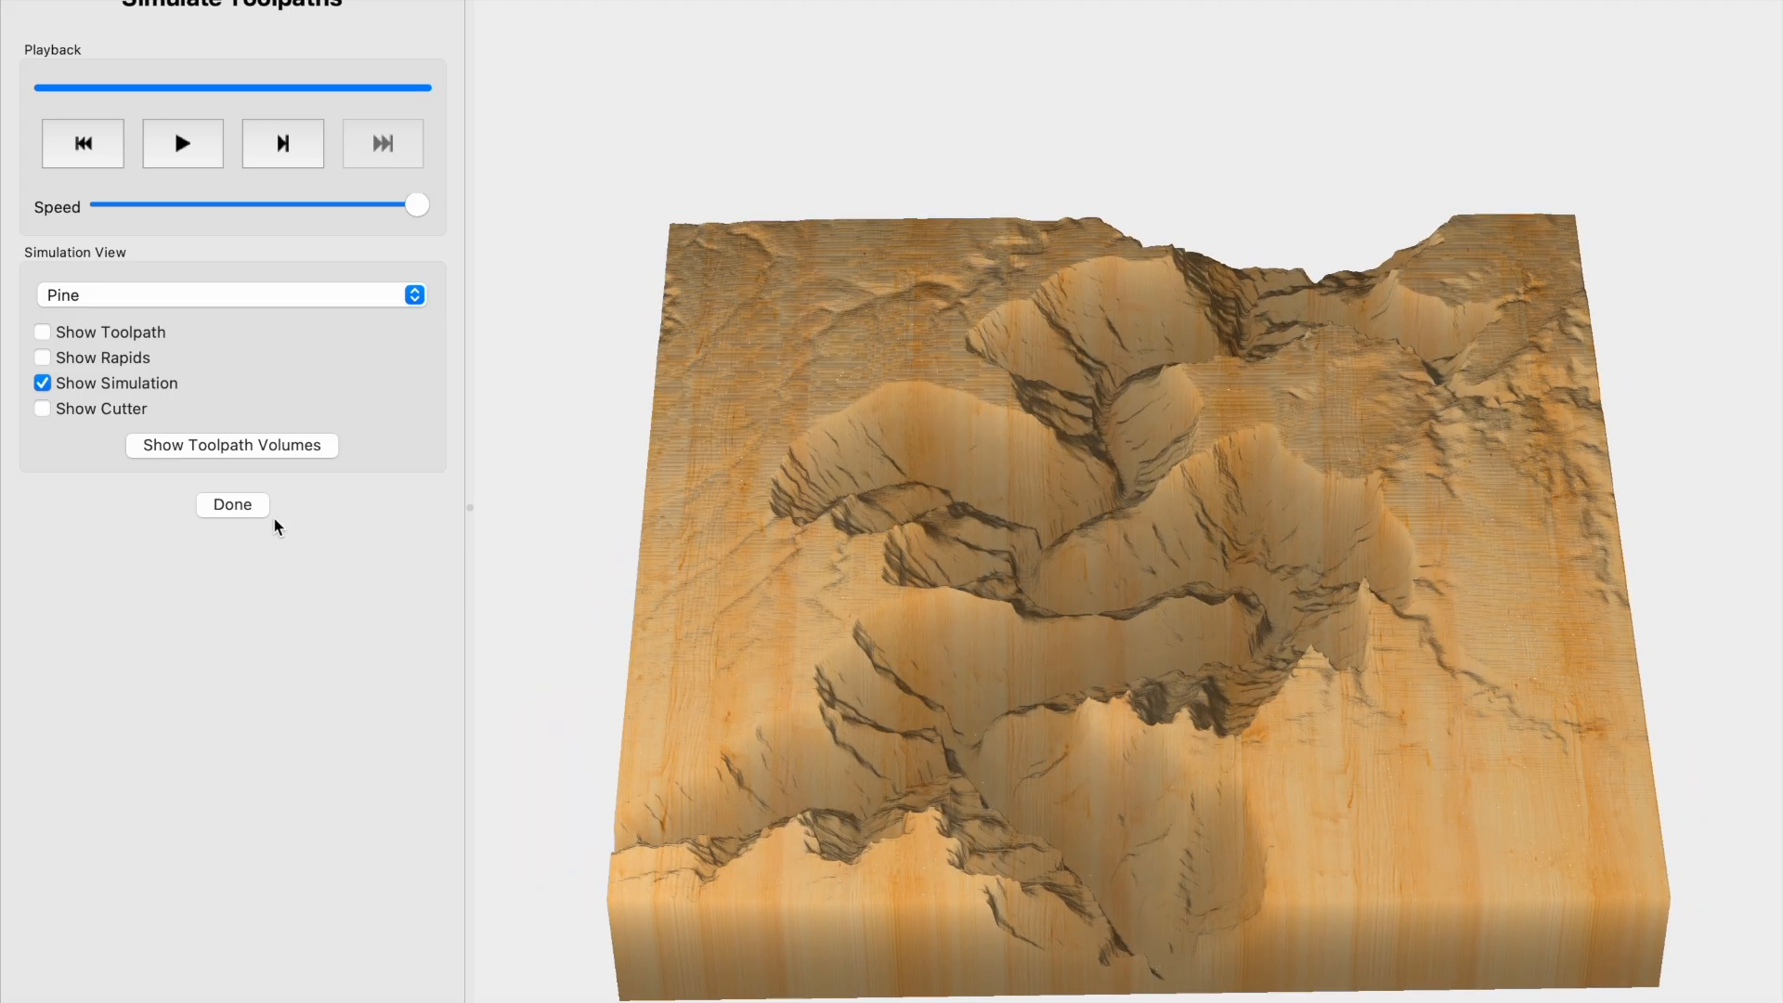
pyautogui.click(245, 507)
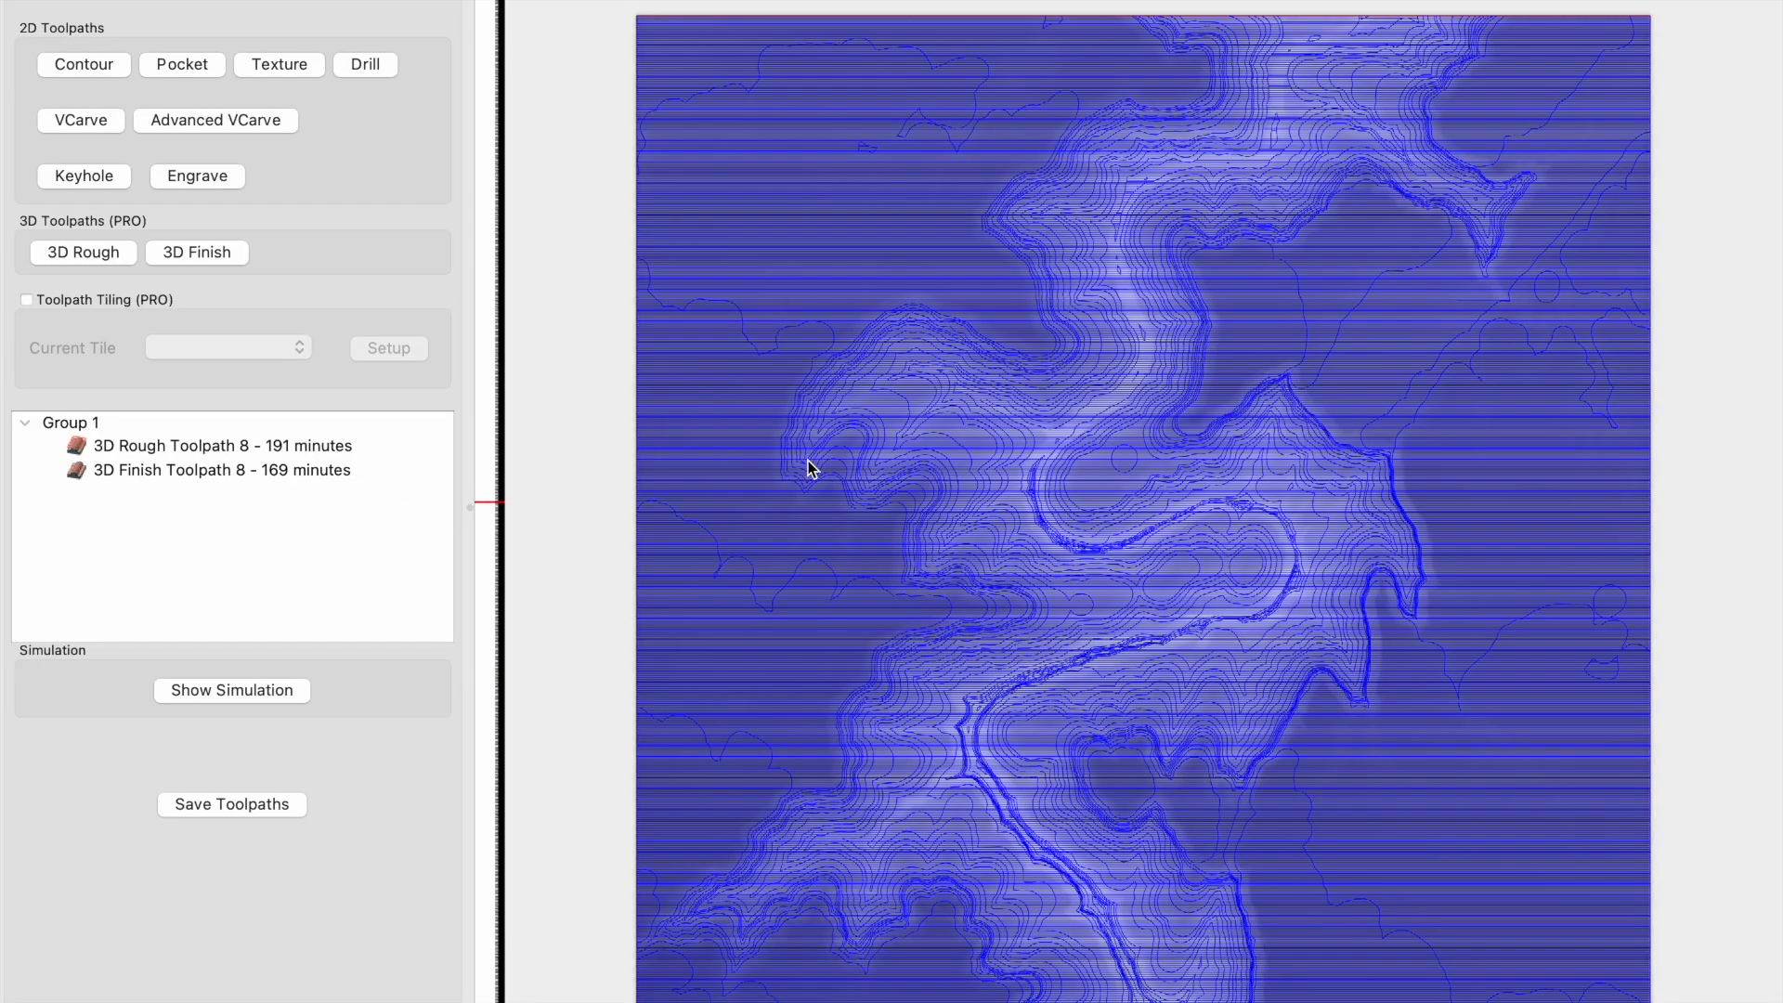